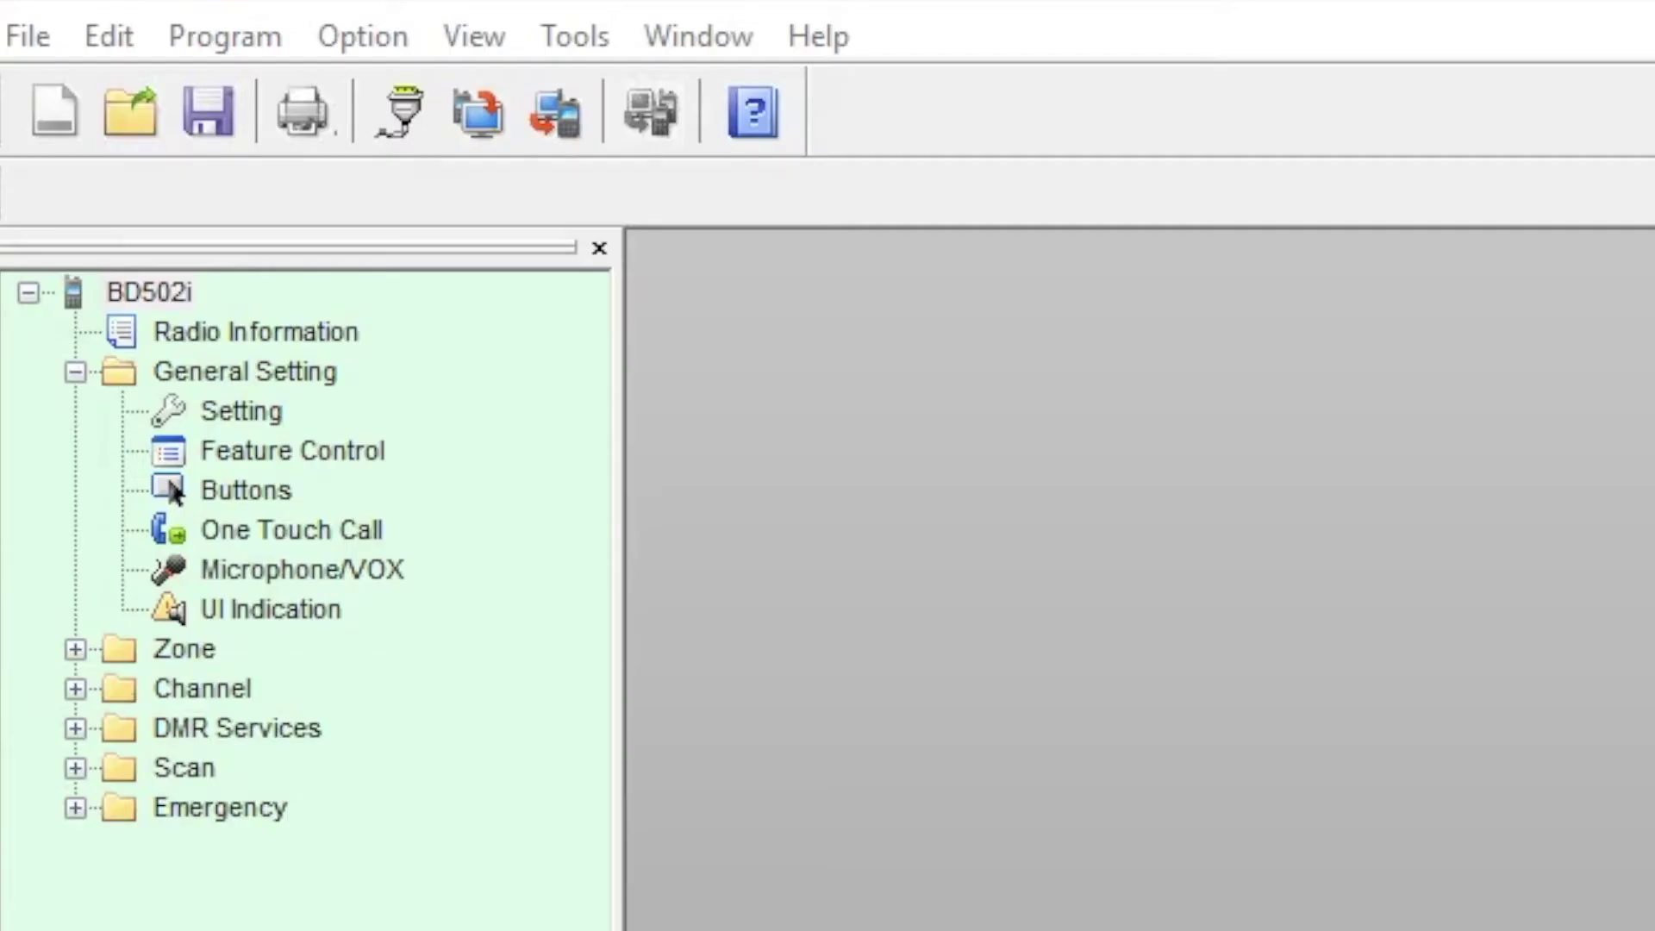
left_click(40, 28)
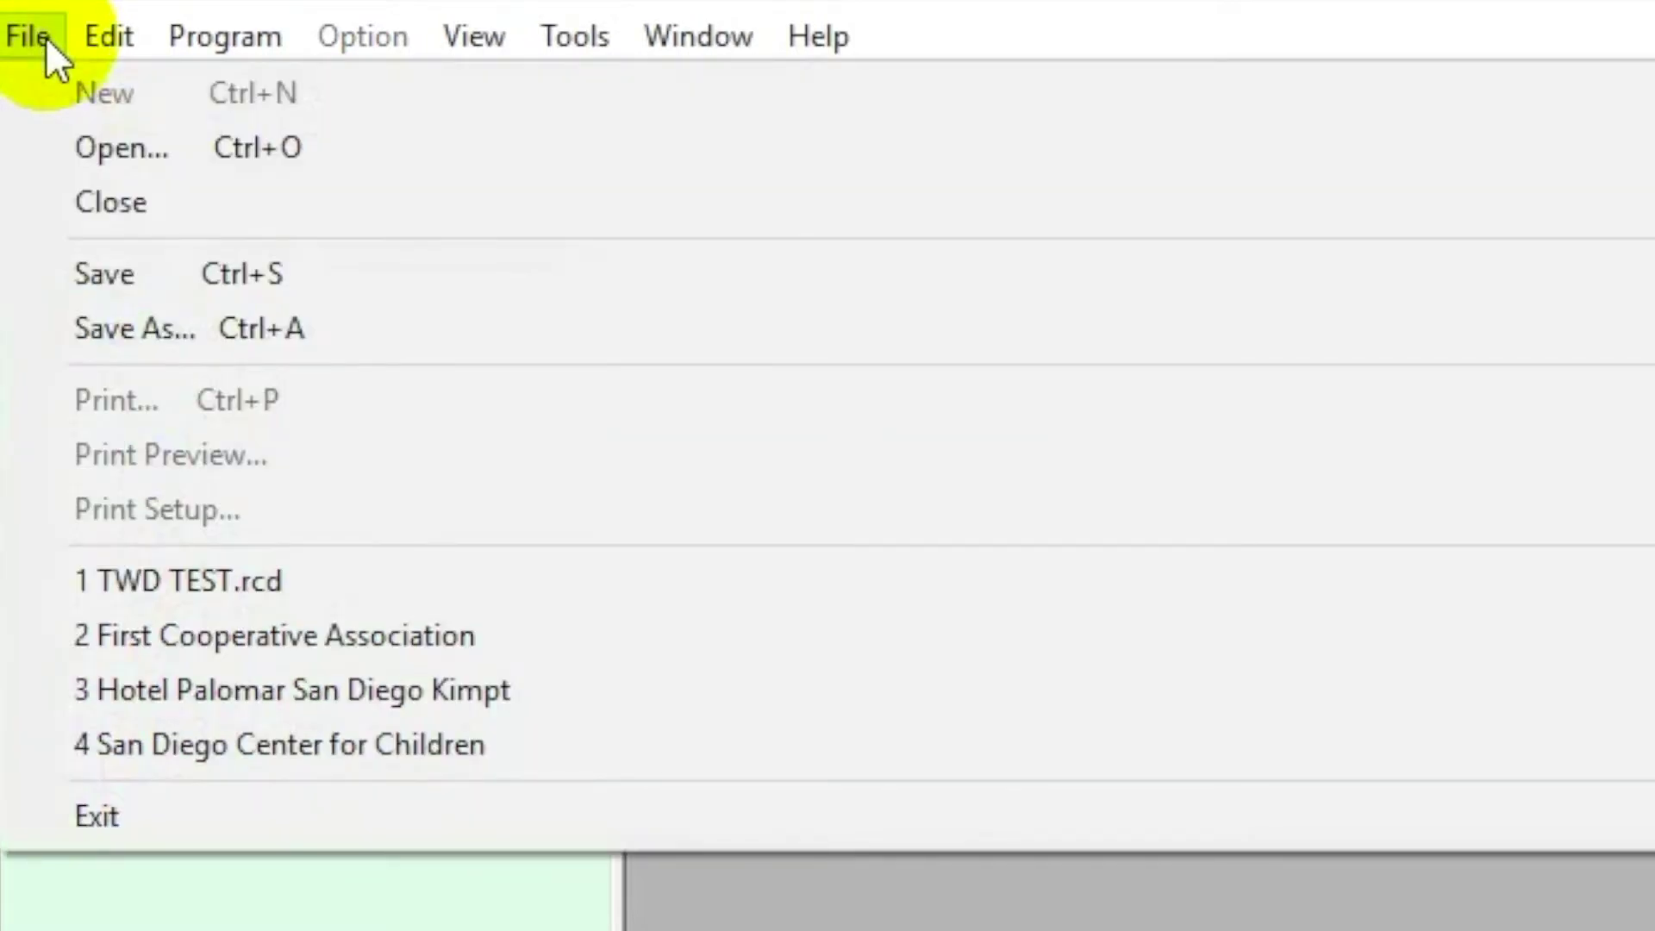
mouse_move(112, 43)
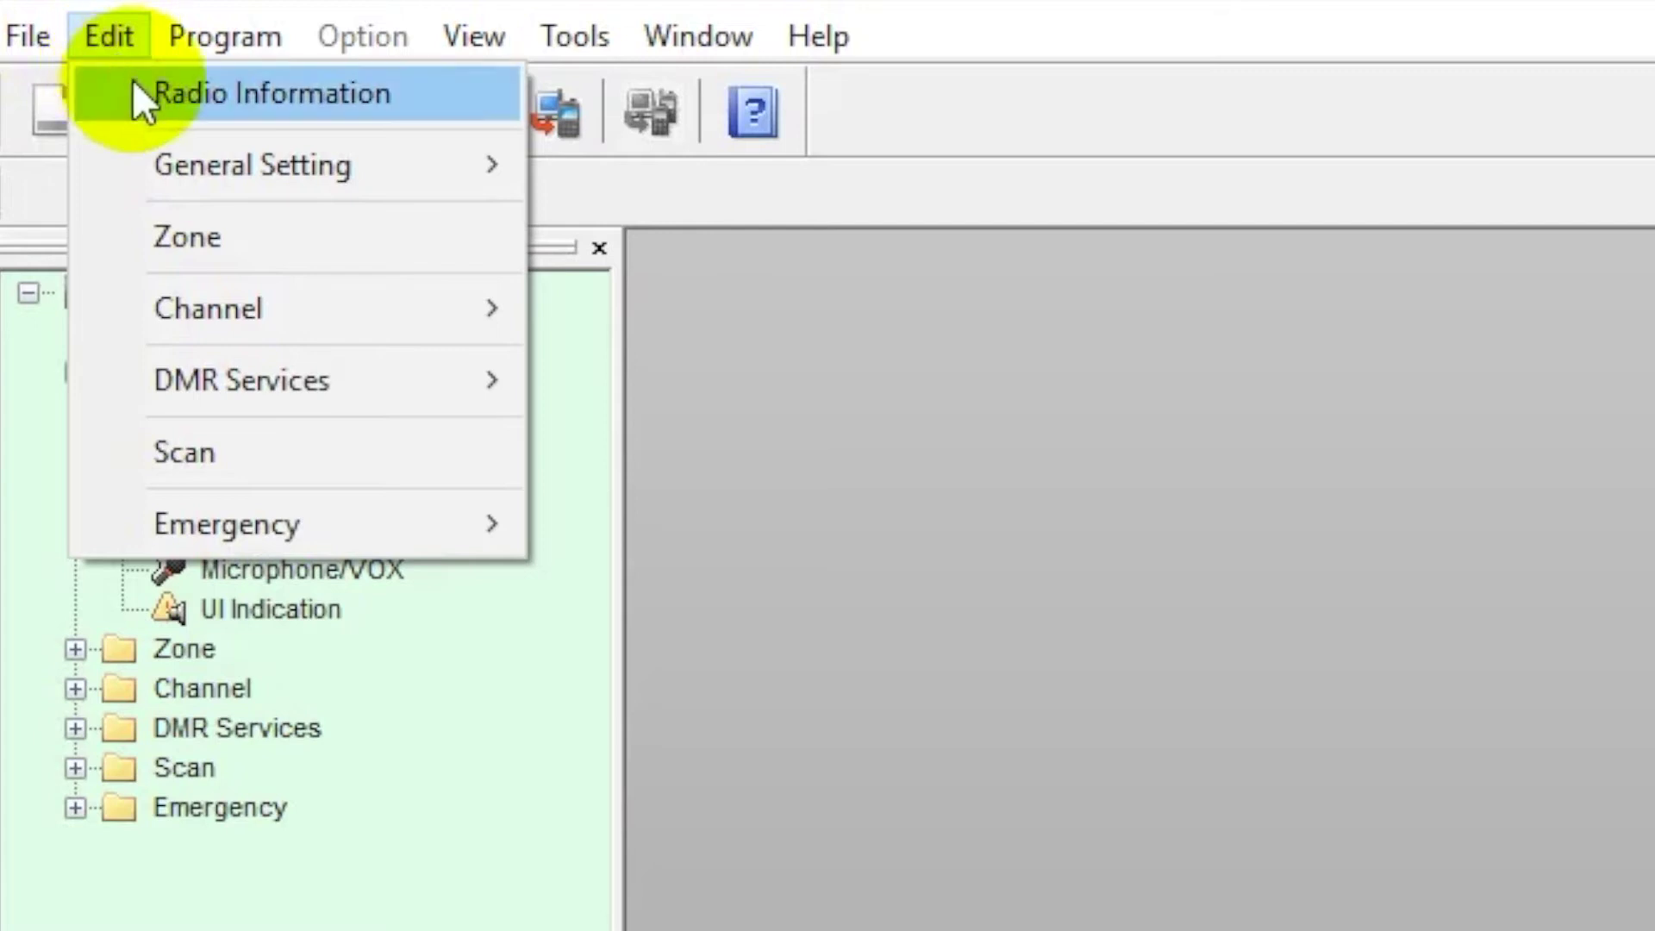
mouse_move(221, 160)
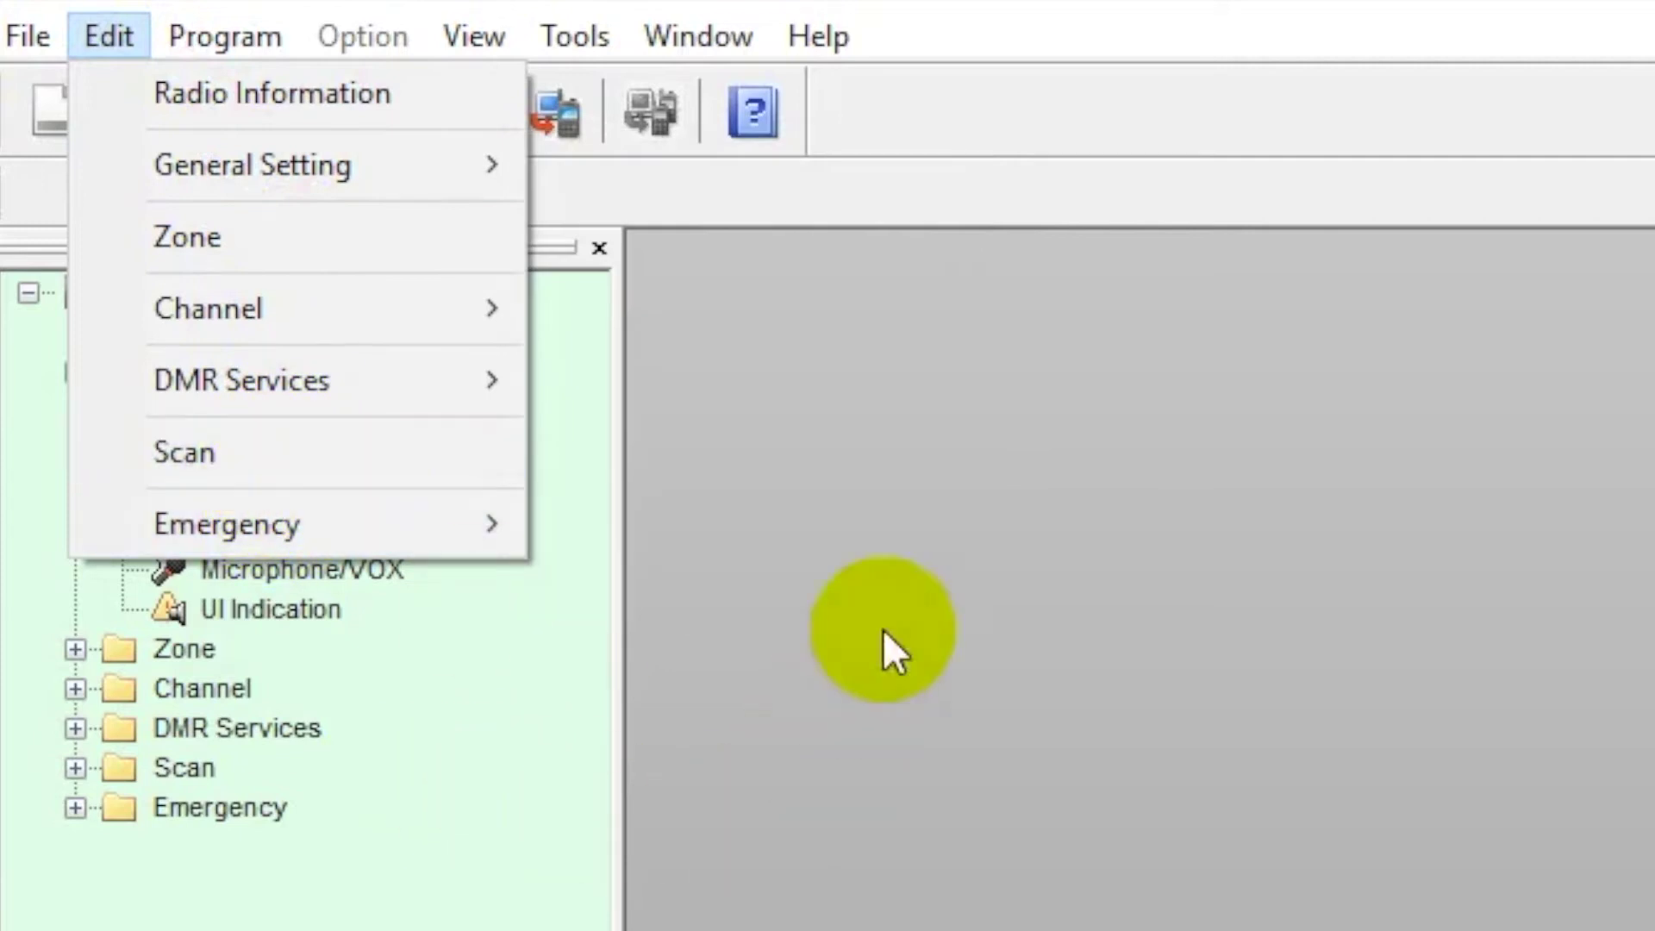
left_click(883, 629)
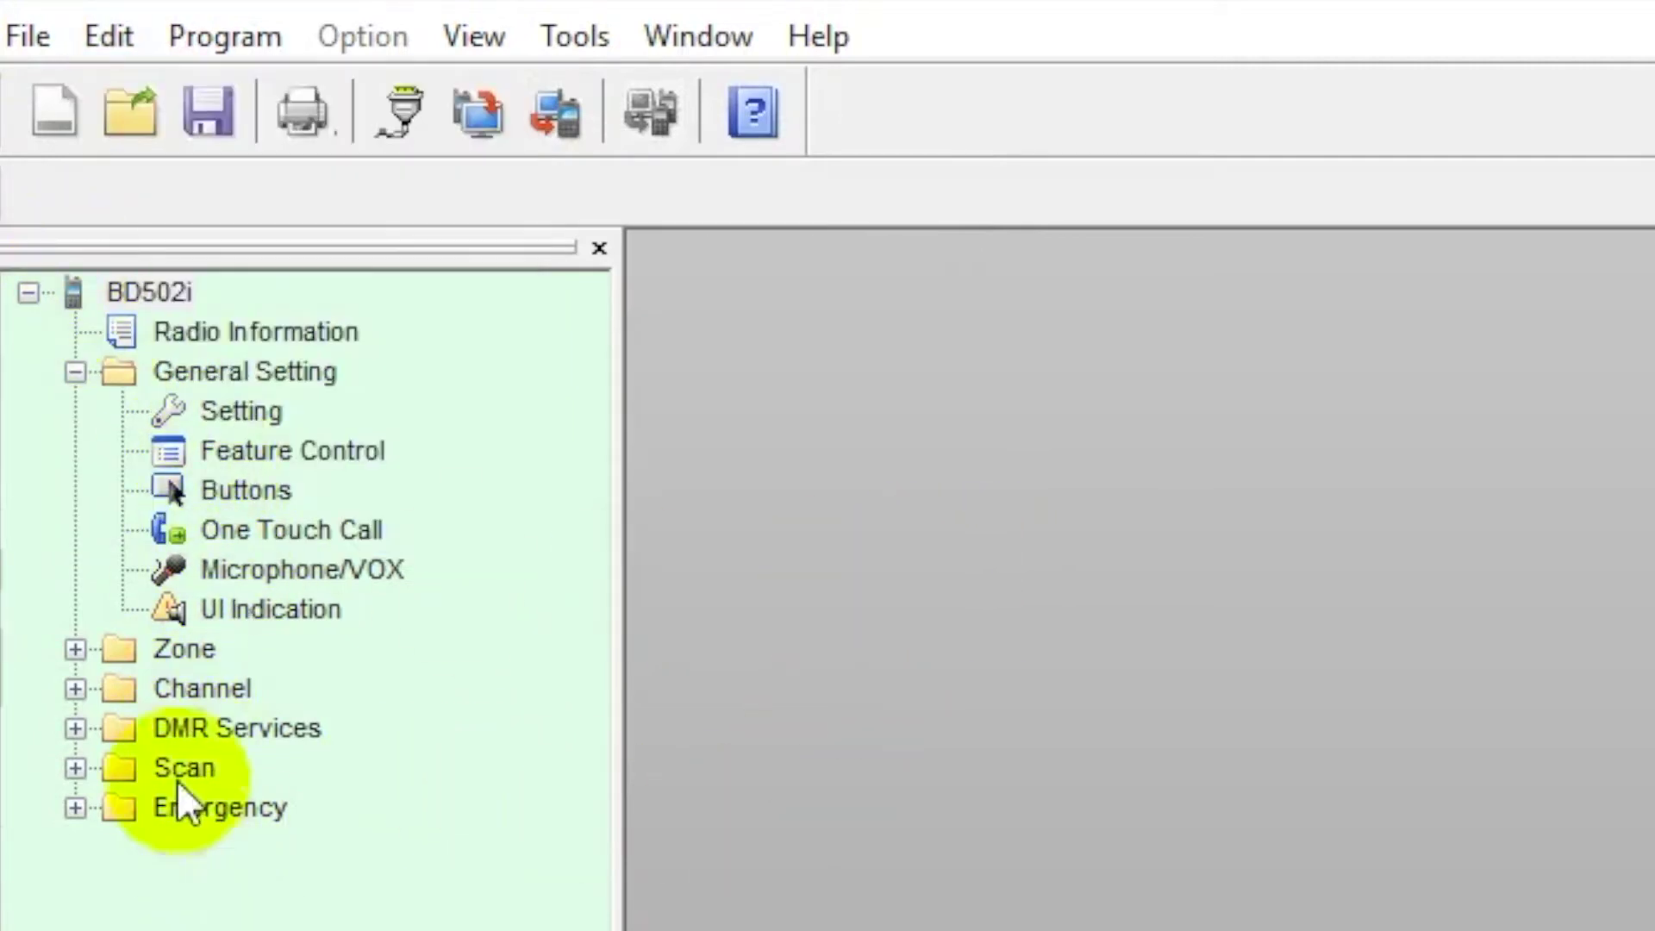
left_click(478, 41)
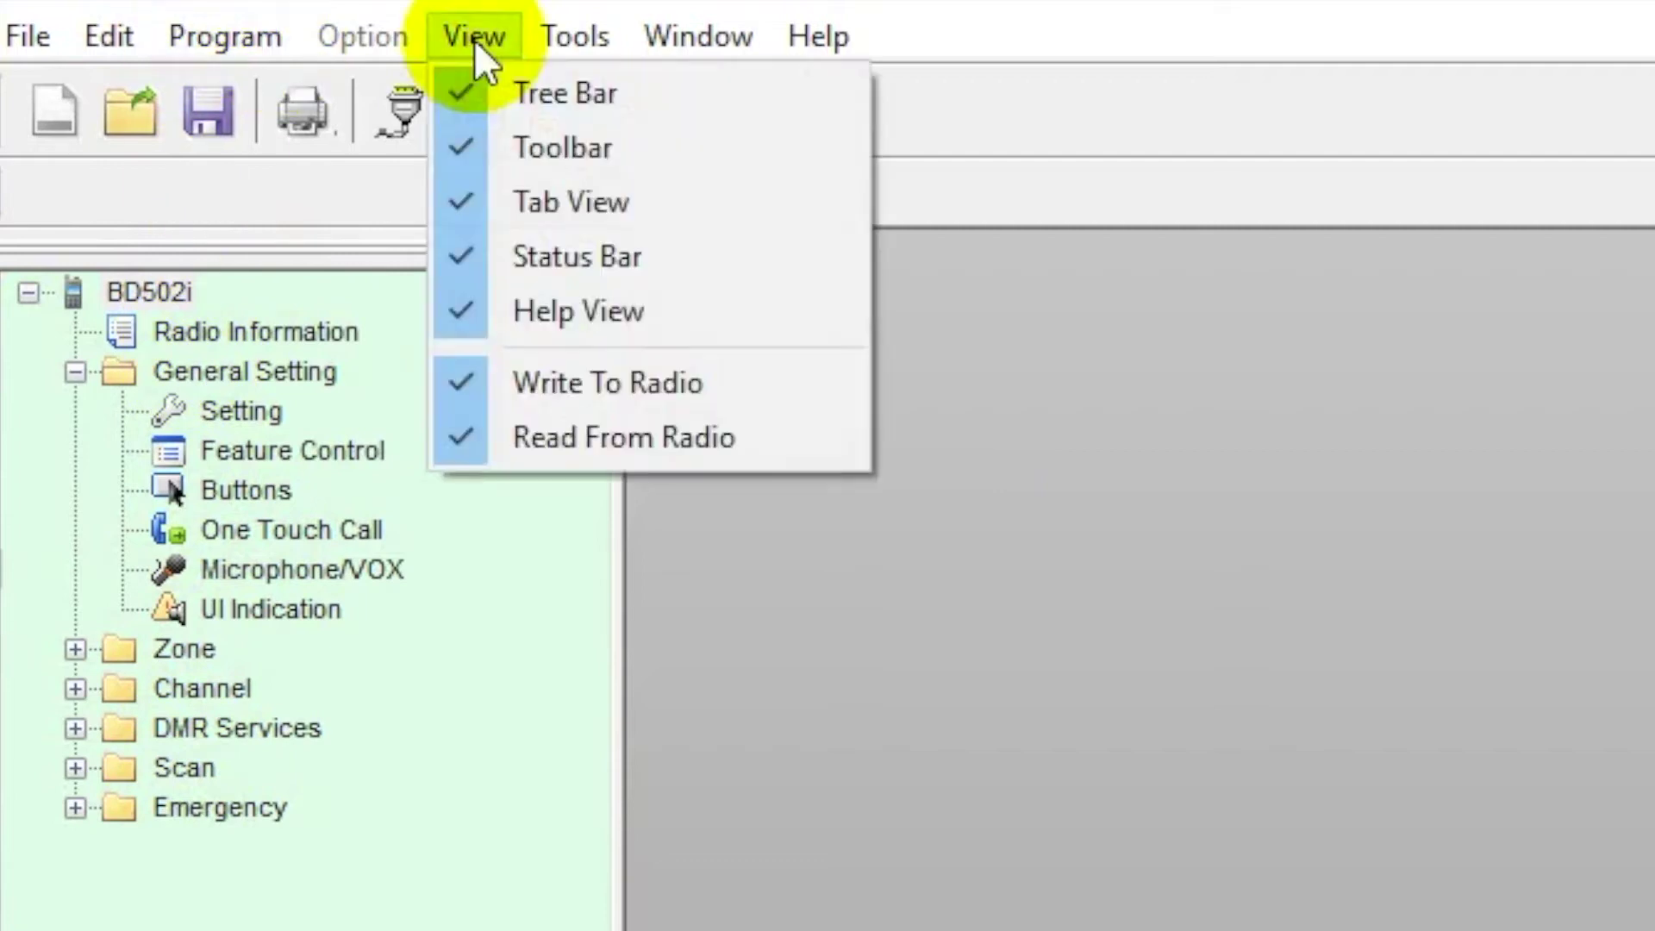
mouse_move(576, 45)
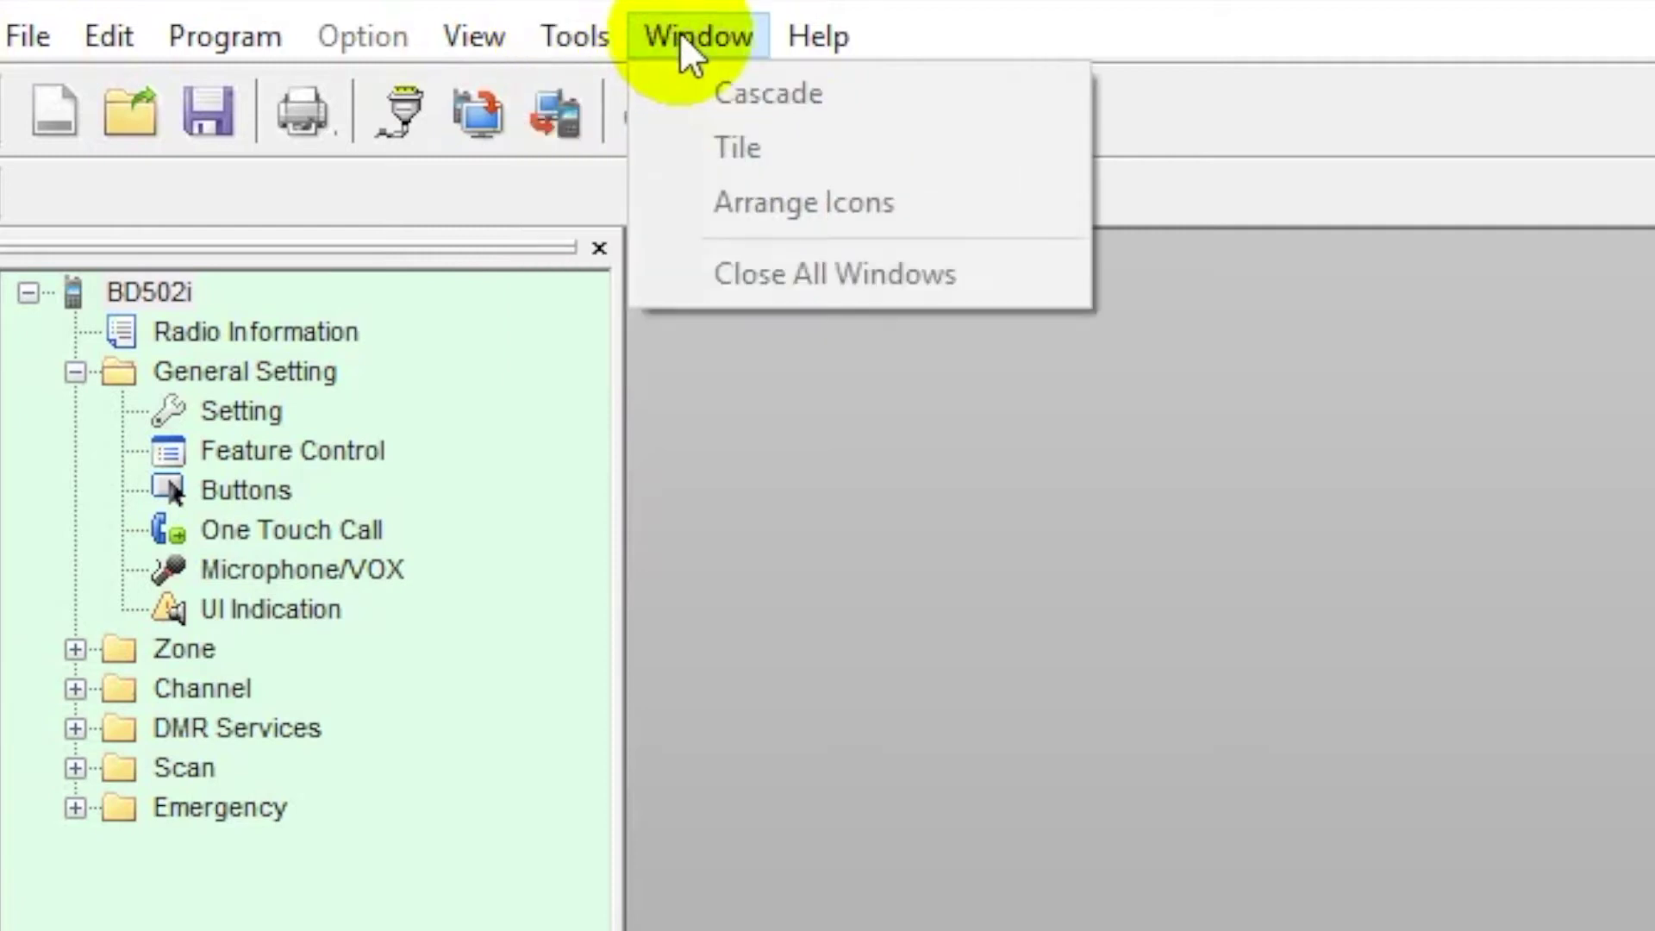
mouse_move(787, 50)
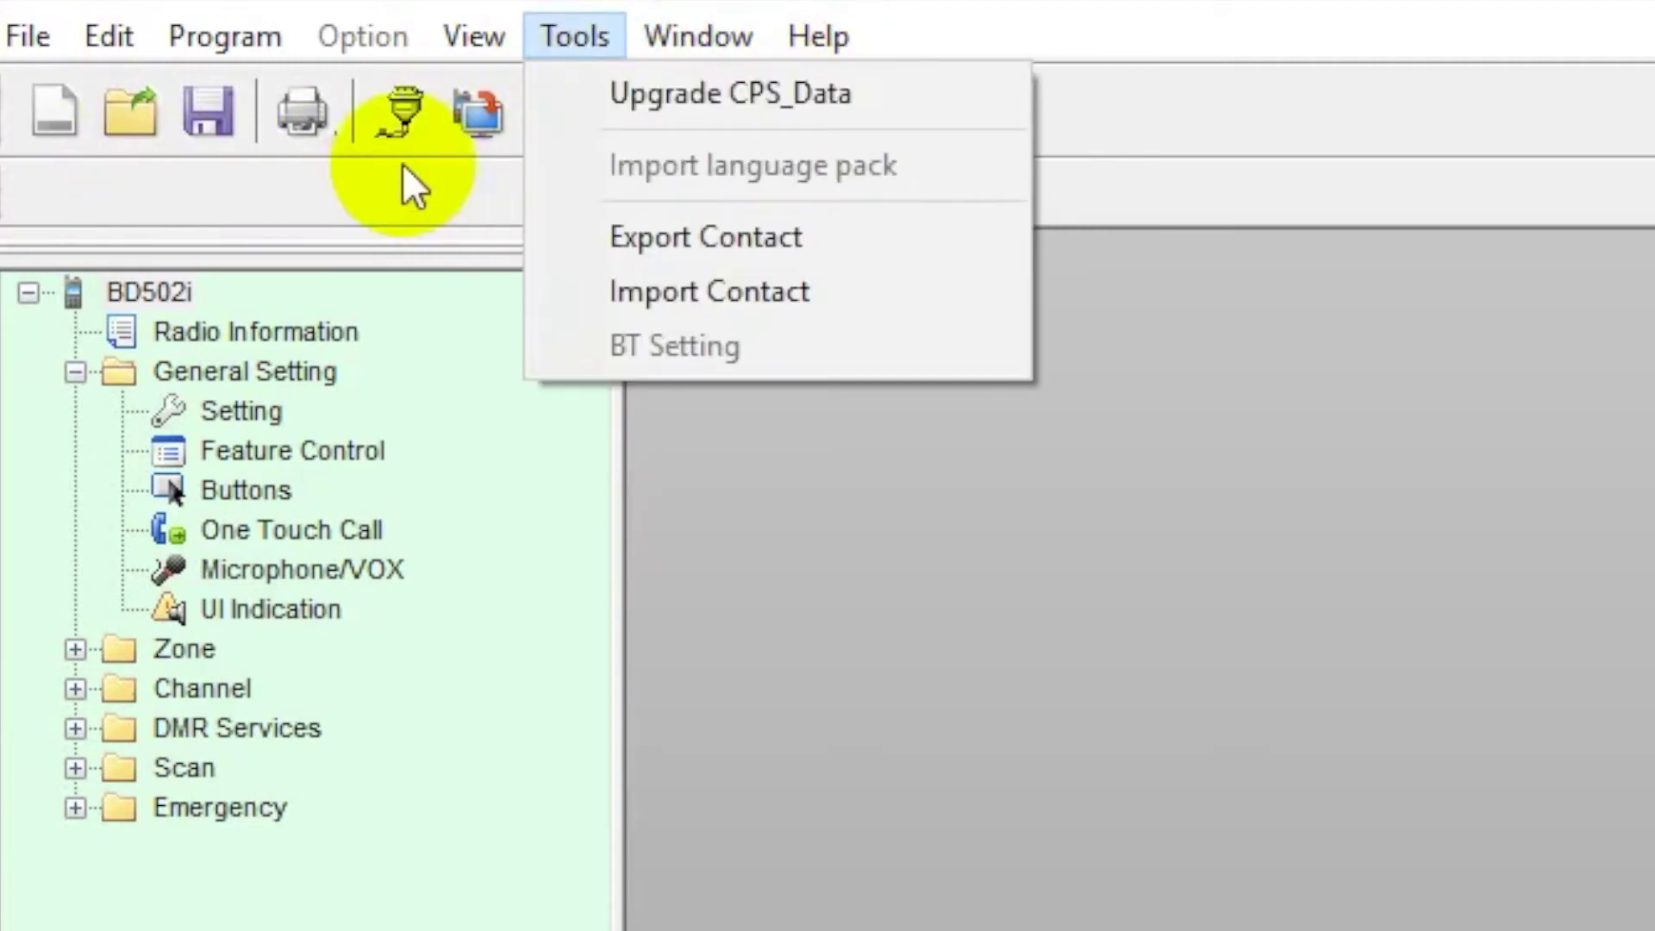
left_click(276, 178)
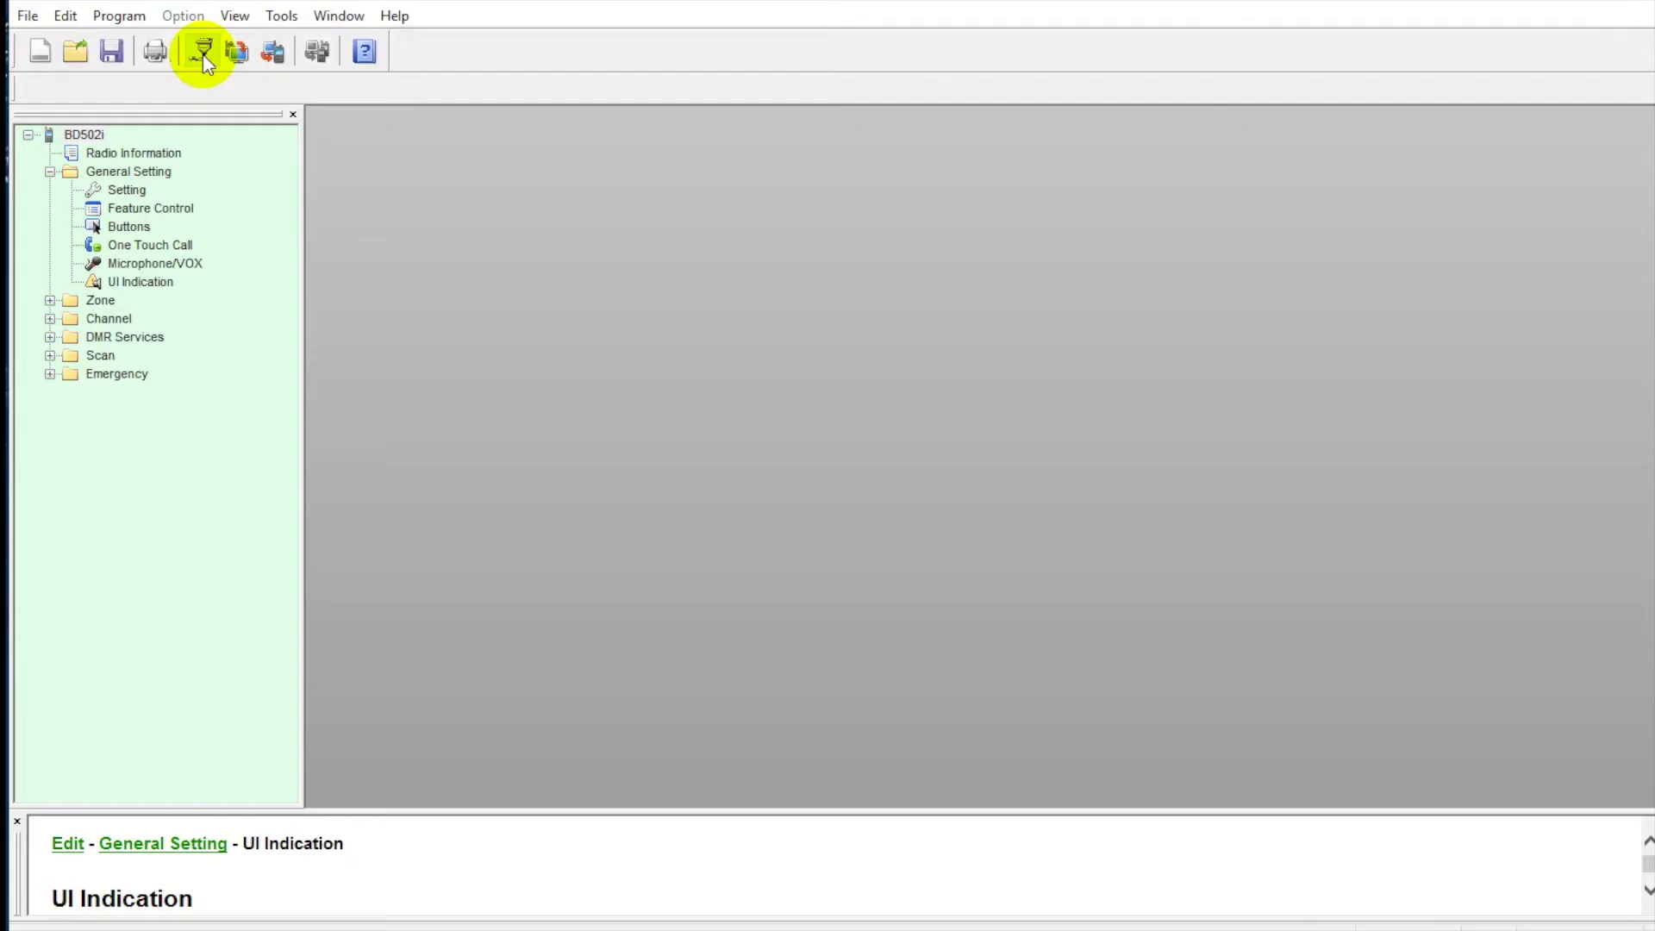
Examine the communication port choices from COM1 to COM16, dismissing the dialog without selecting a port.
left_click(405, 117)
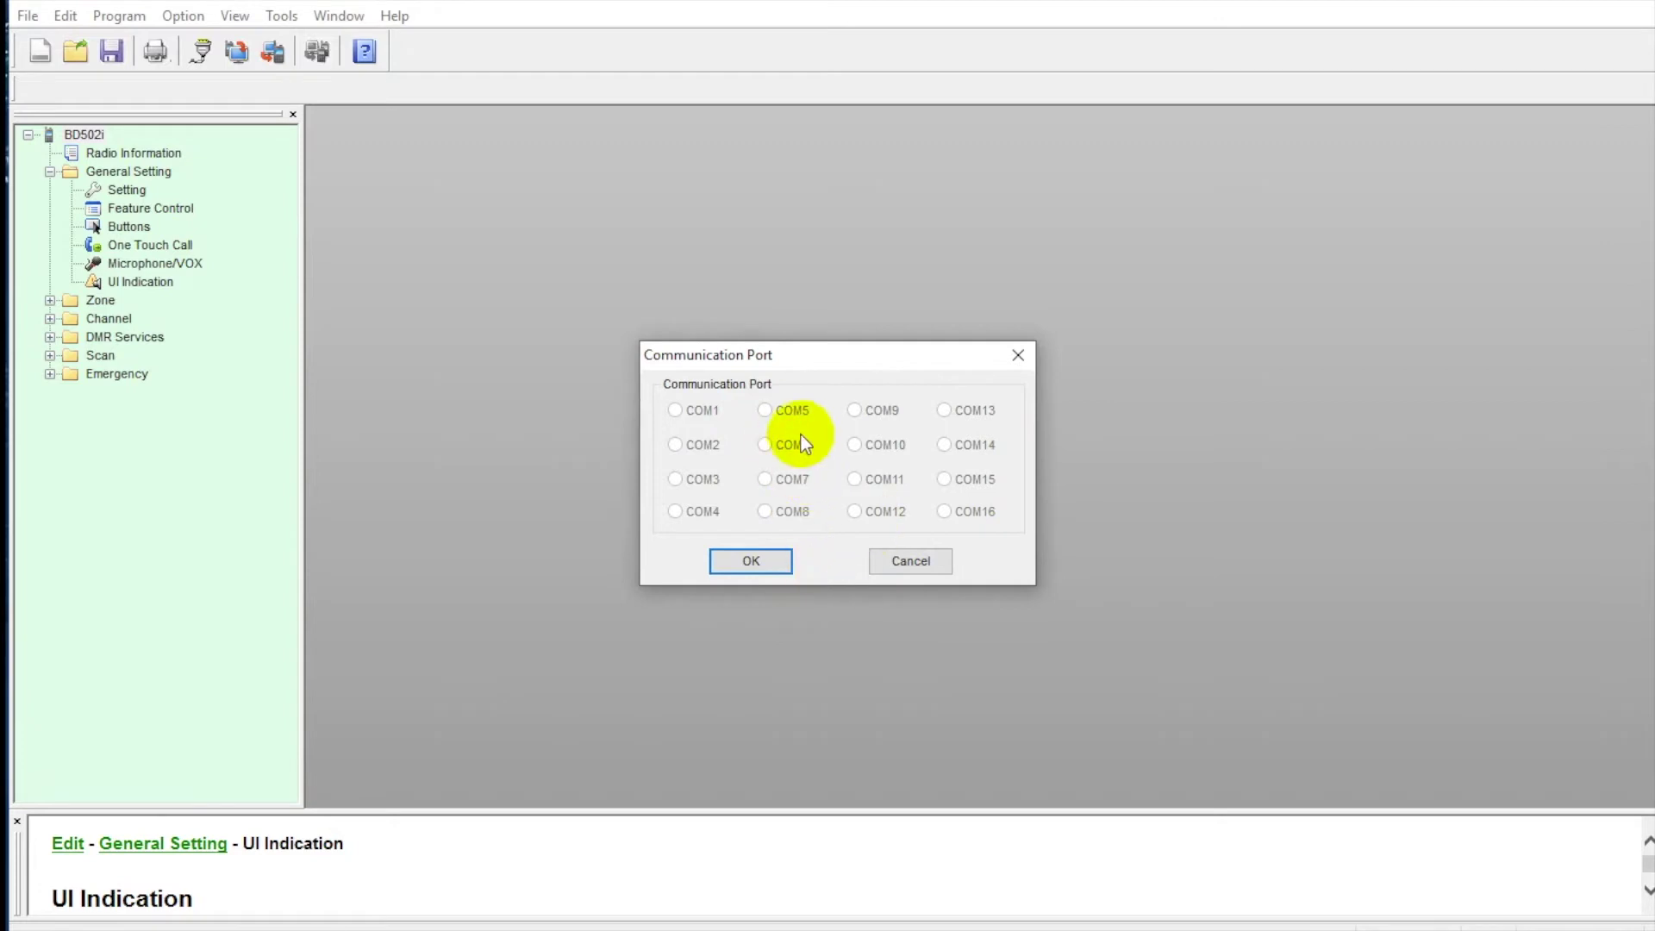
left_click(942, 562)
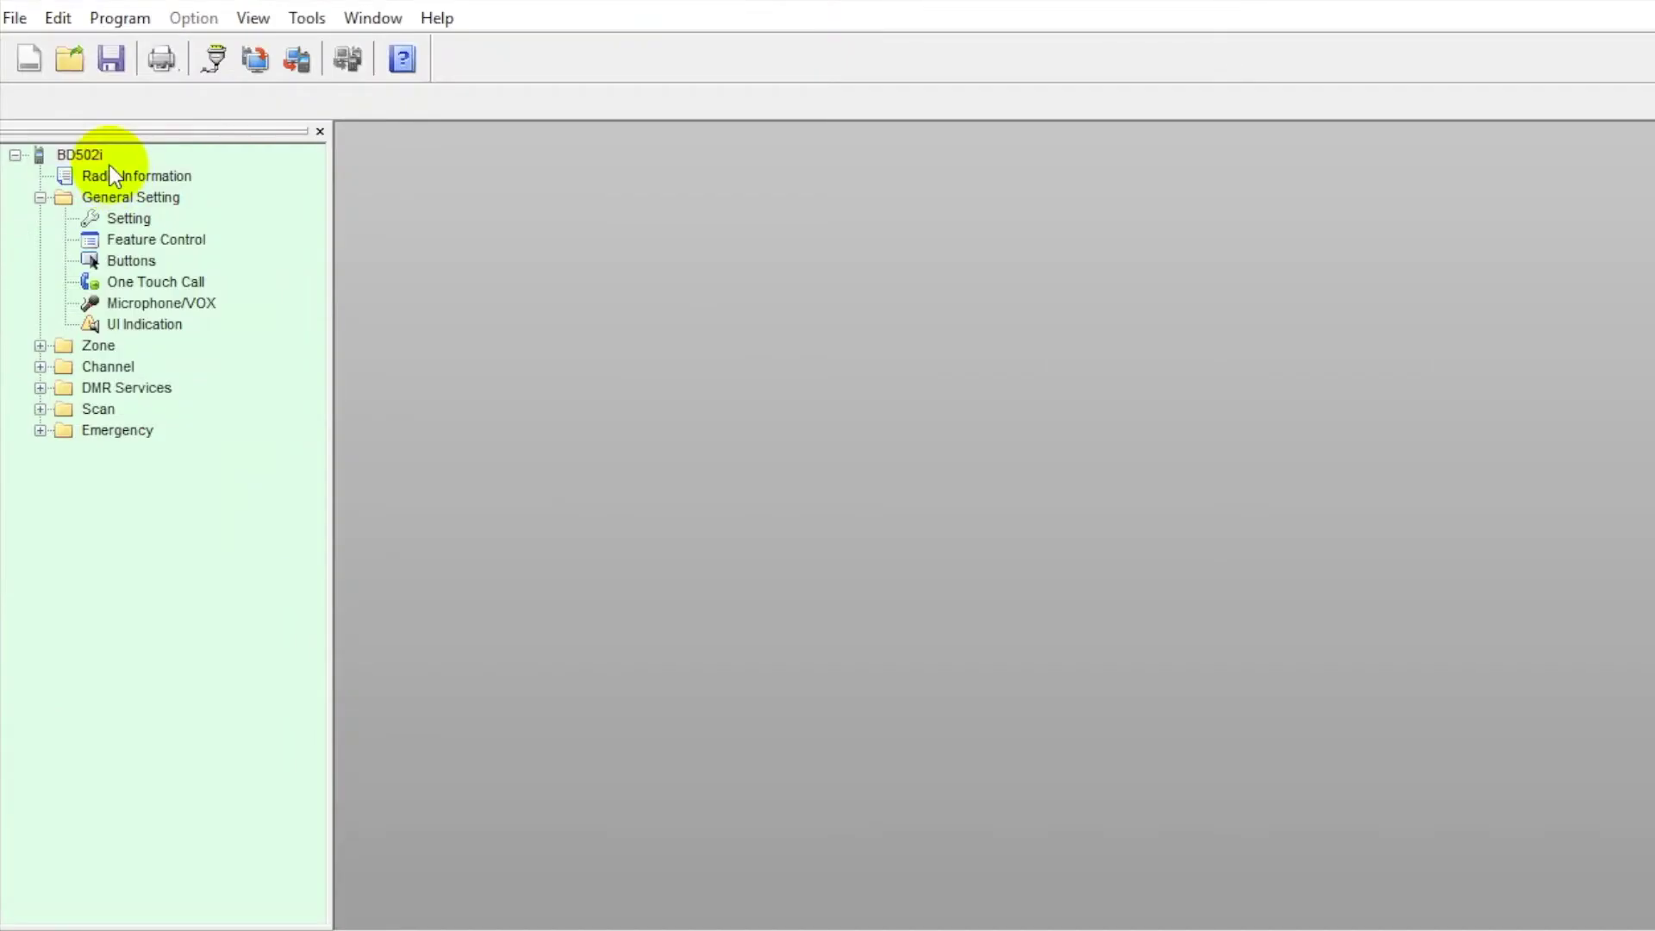
View the radio's information page, and examine its general settings for squelch, passwords, battery save and keypad lock, closing each page.
left_click(113, 175)
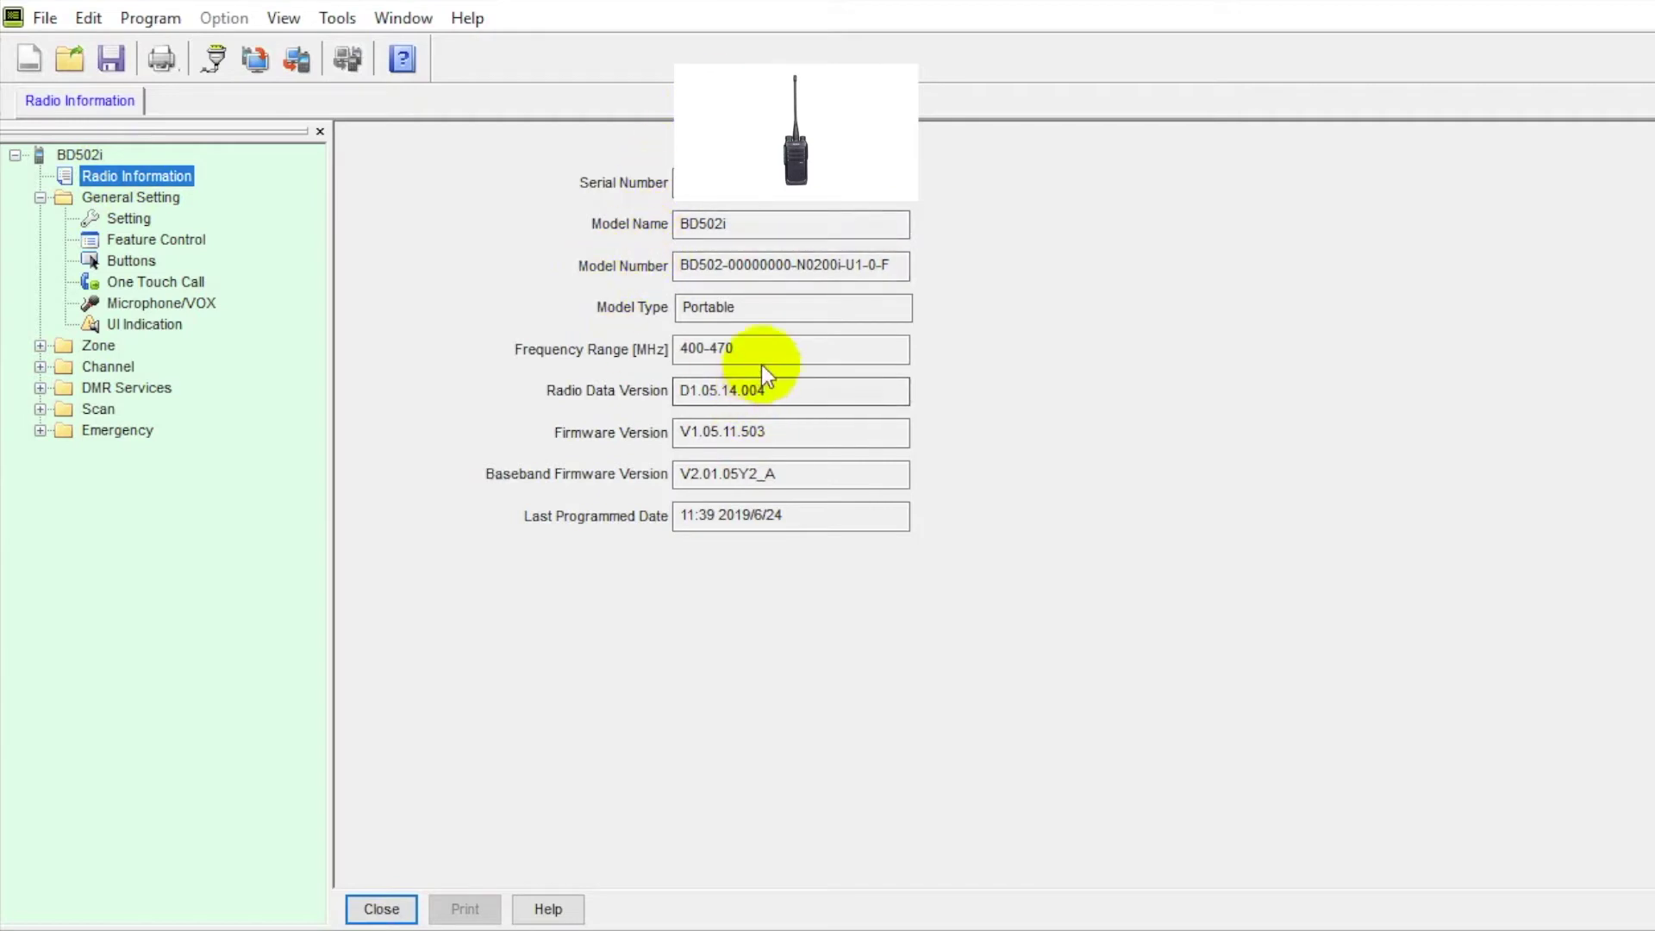
left_click(382, 909)
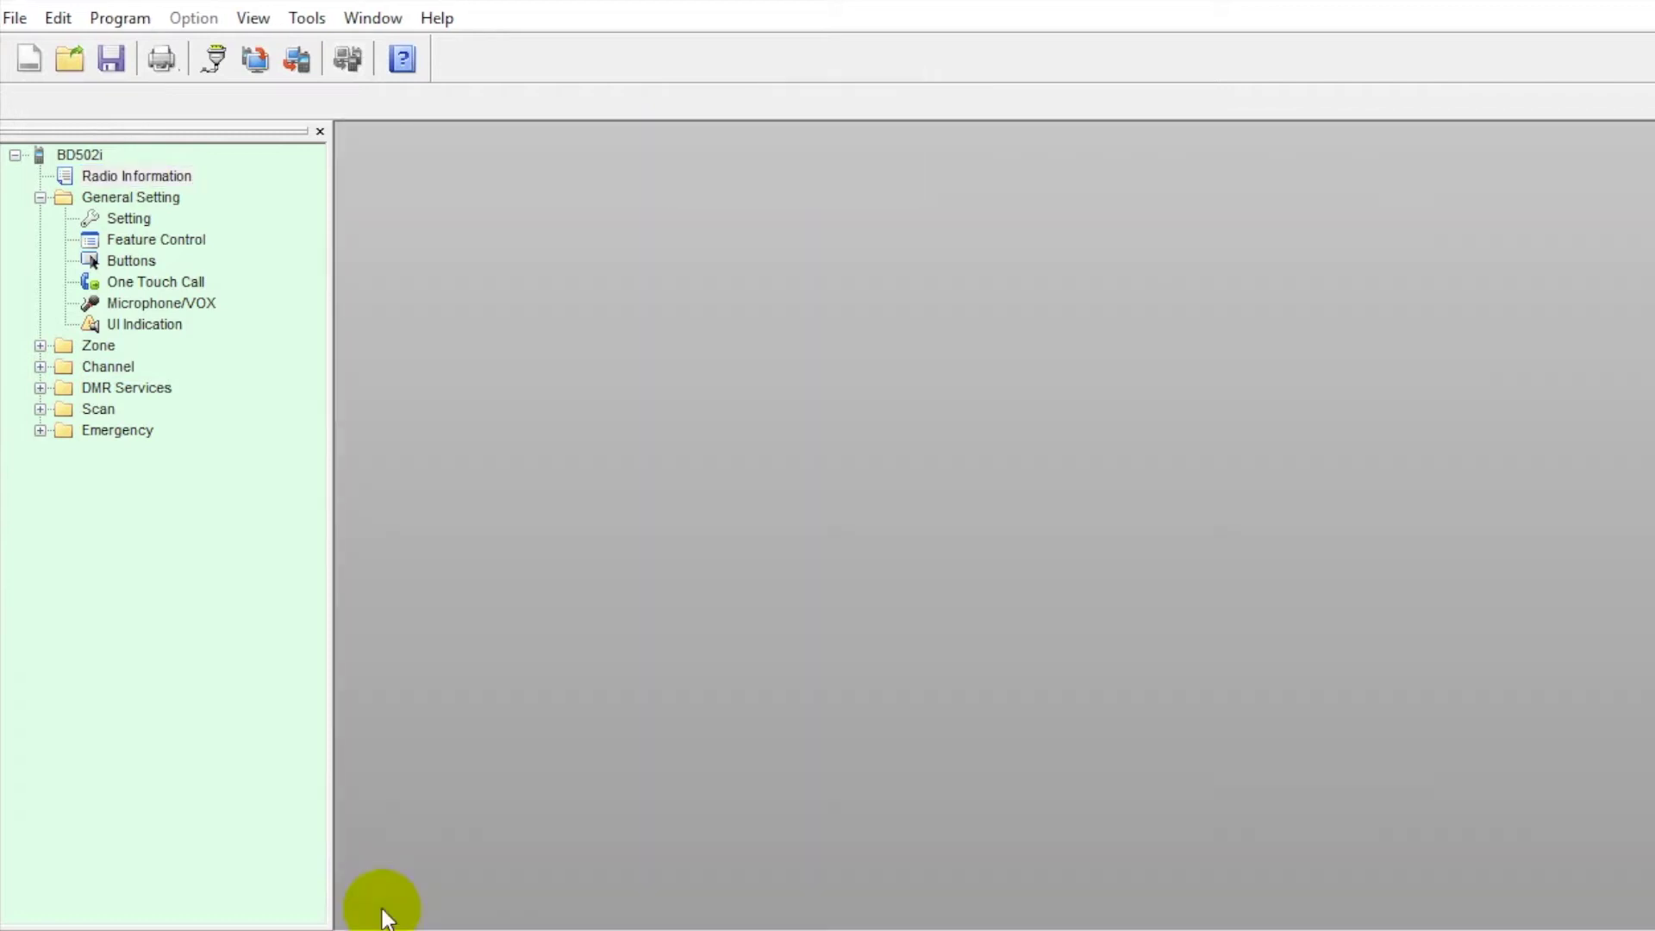
double_click(133, 223)
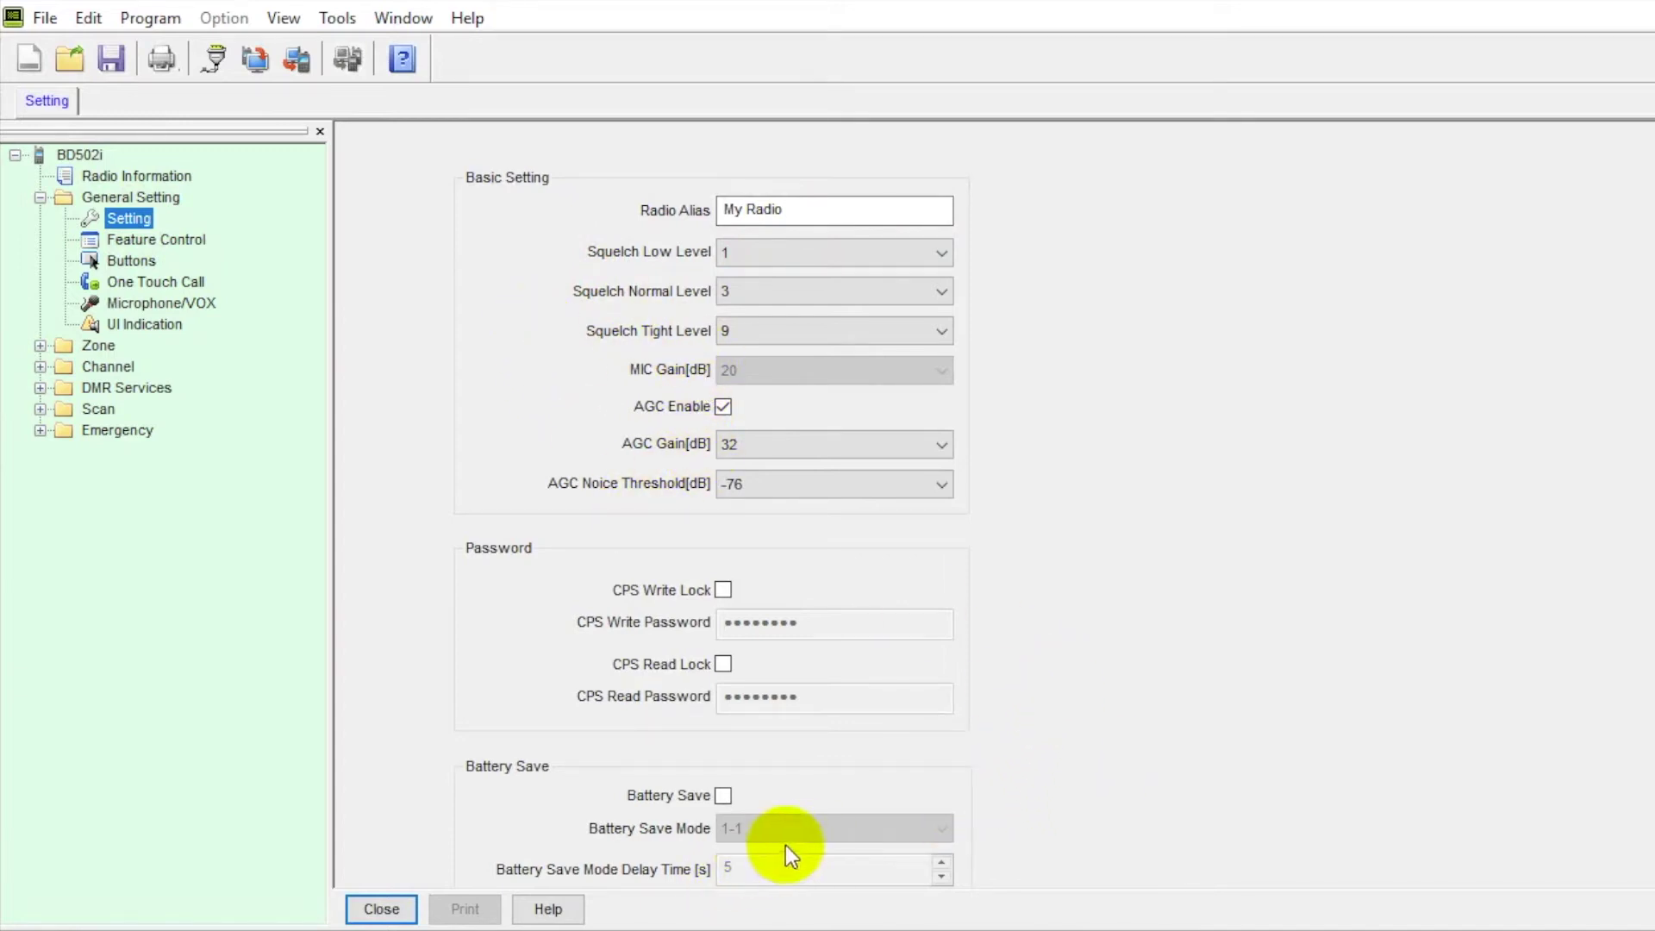
scroll(714, 517, "down", 3)
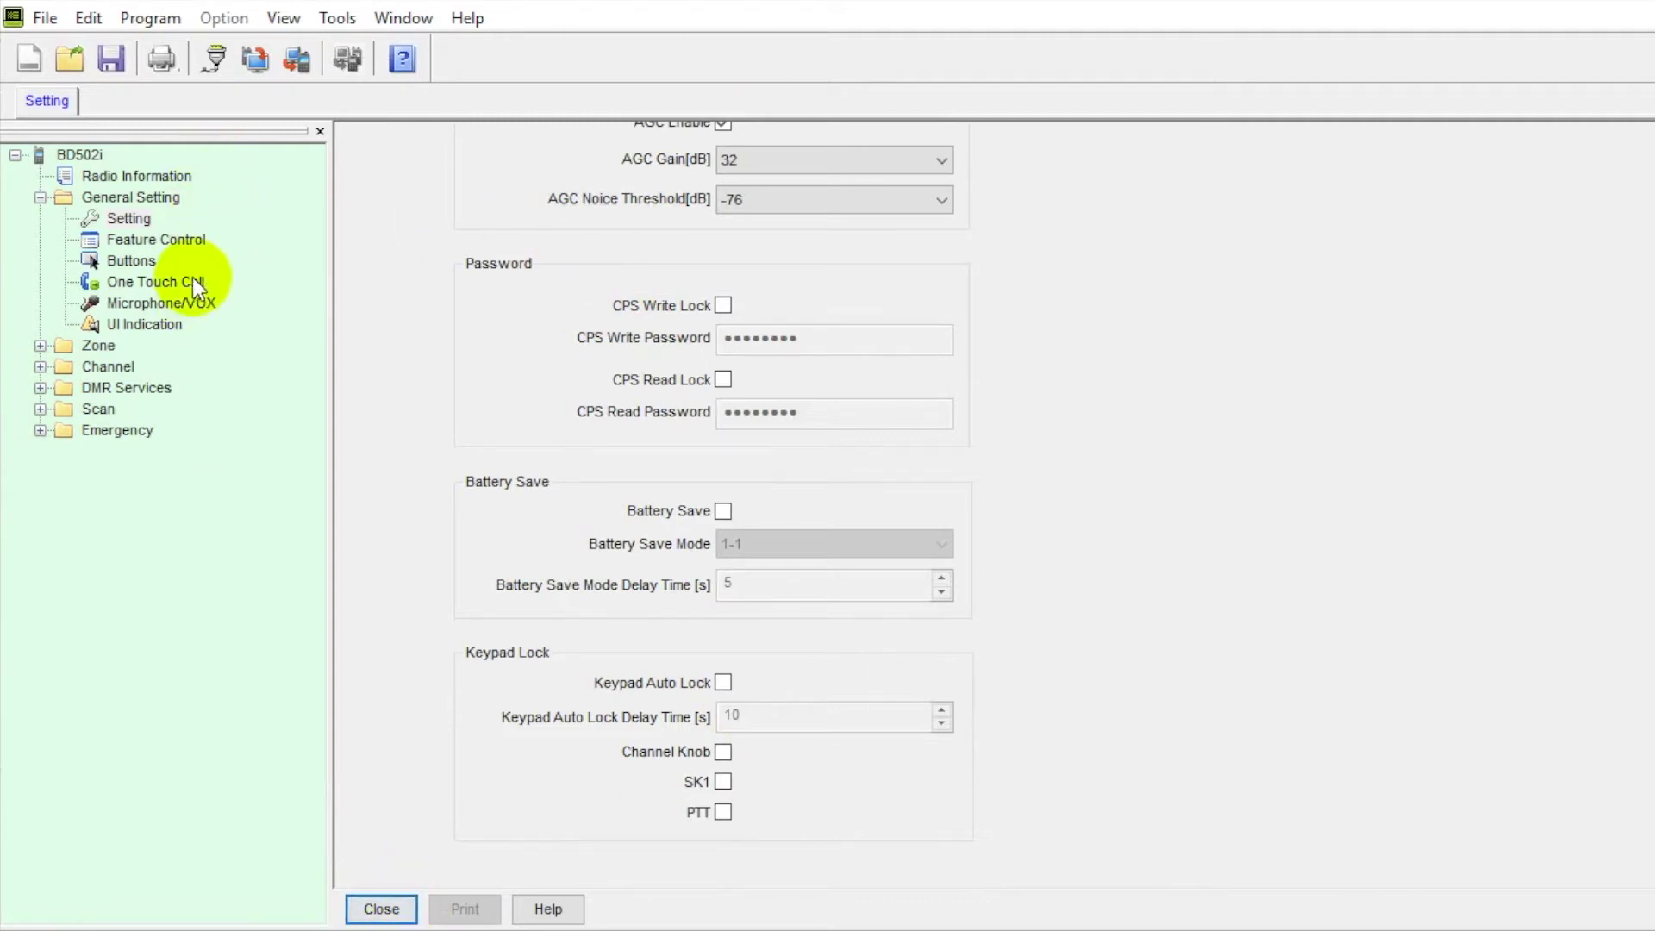
left_click(378, 908)
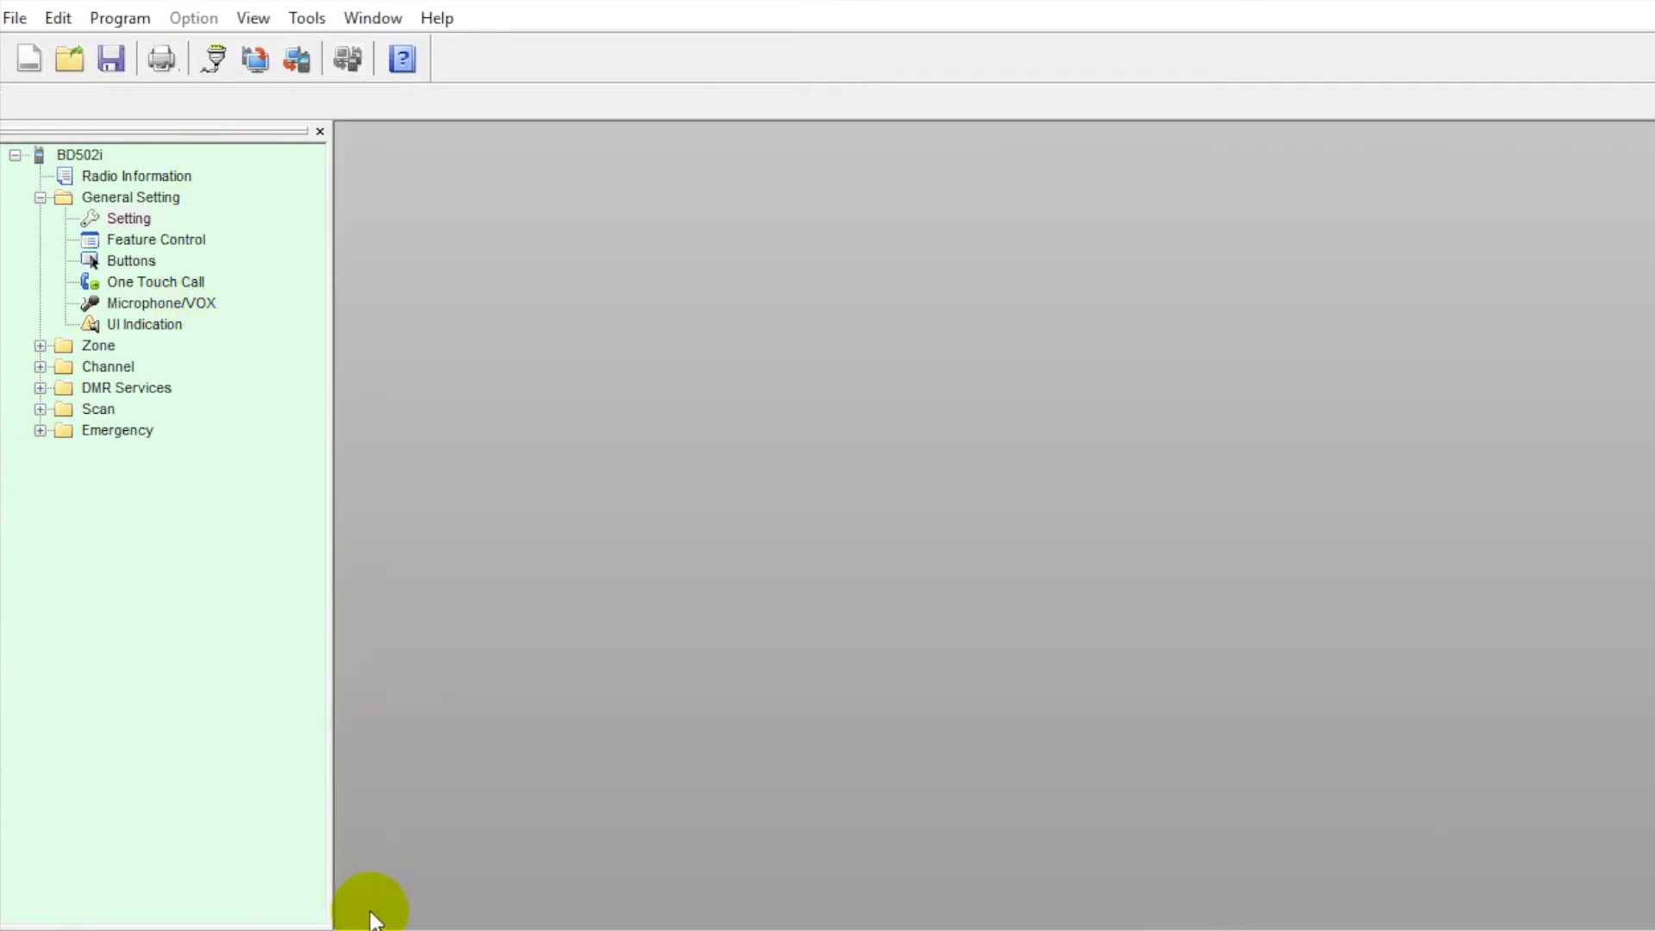
View the Feature Control page and examine the functions assignable to a short press of SK1 on the Buttons page.
left_click(126, 236)
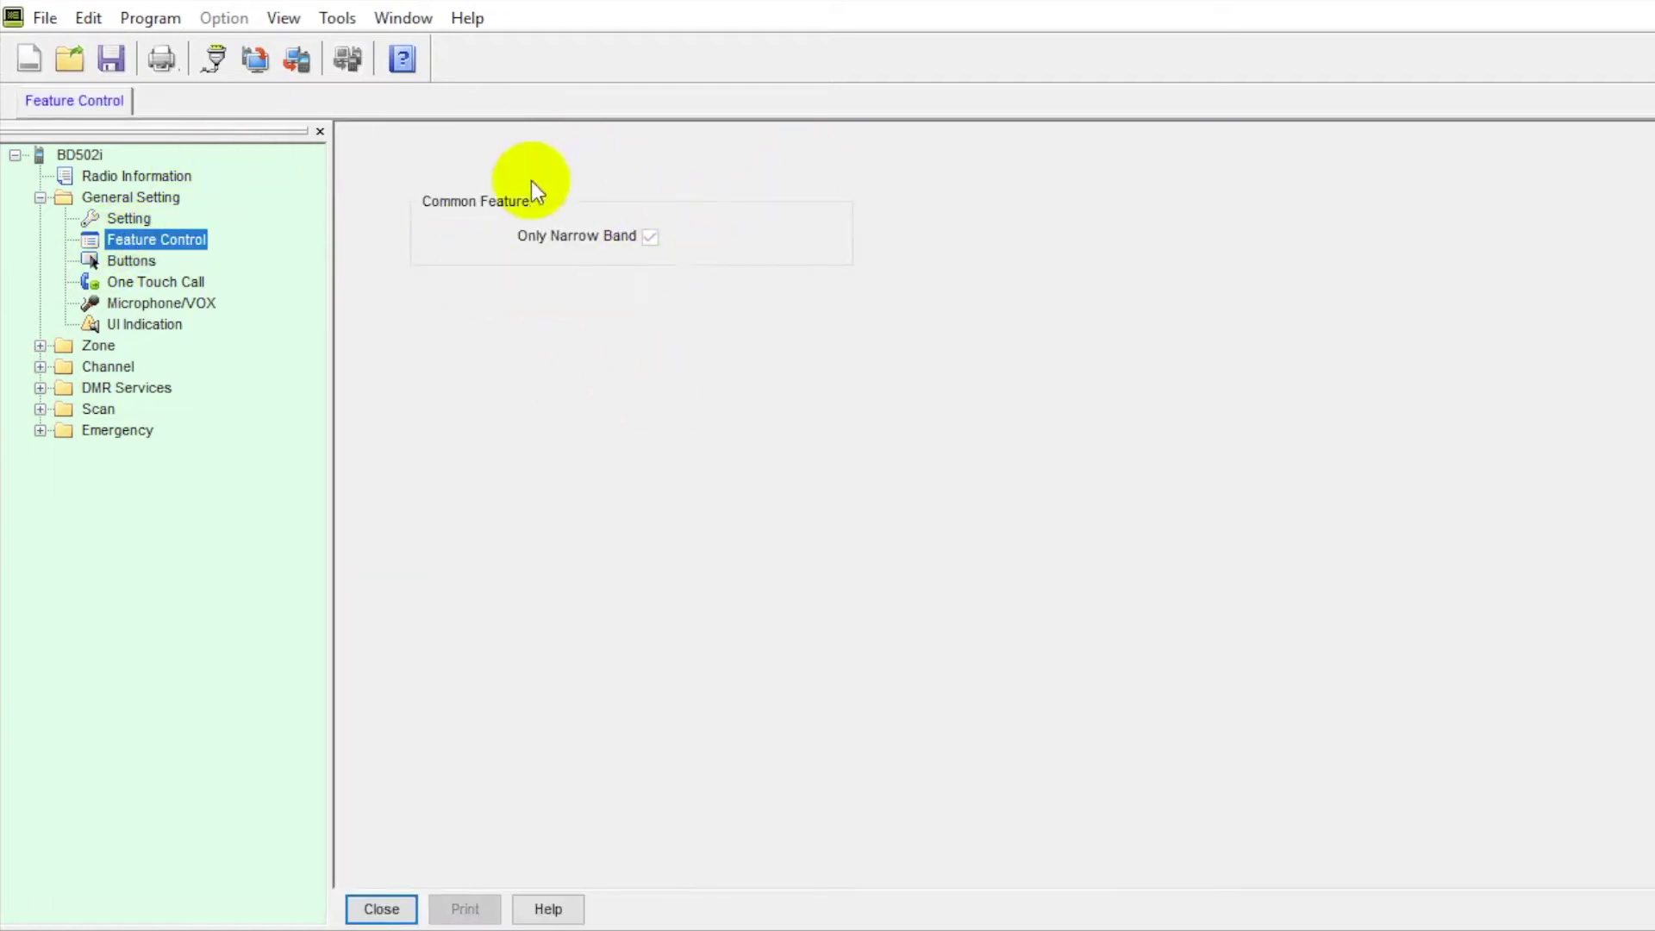
left_click(137, 269)
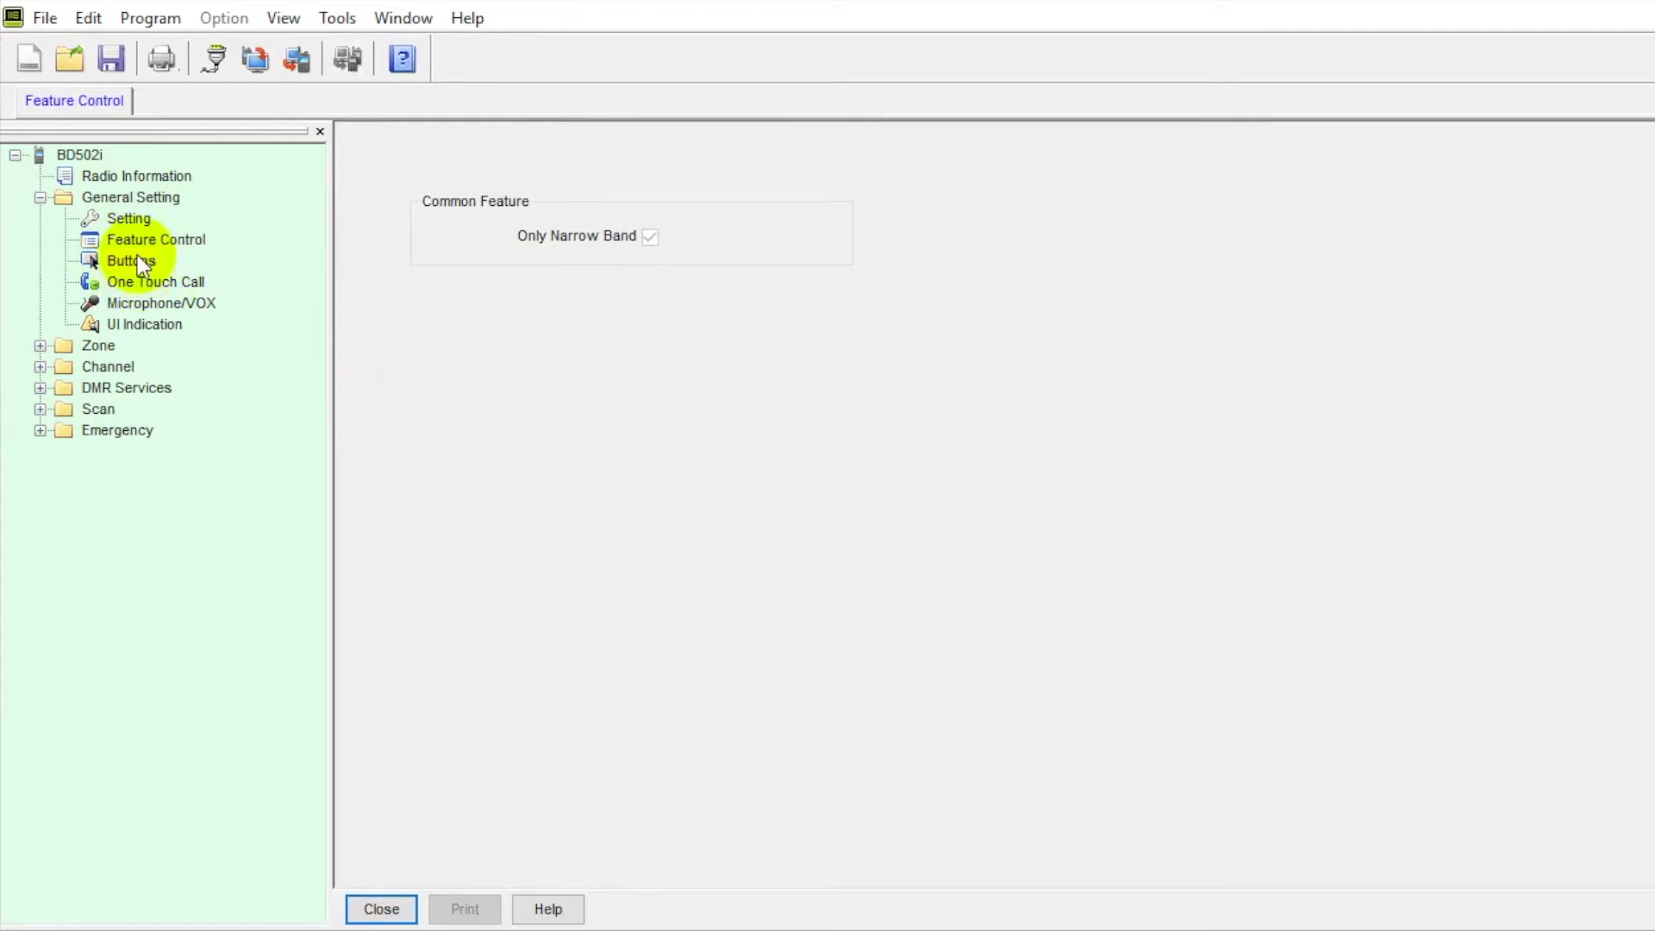
left_click(137, 258)
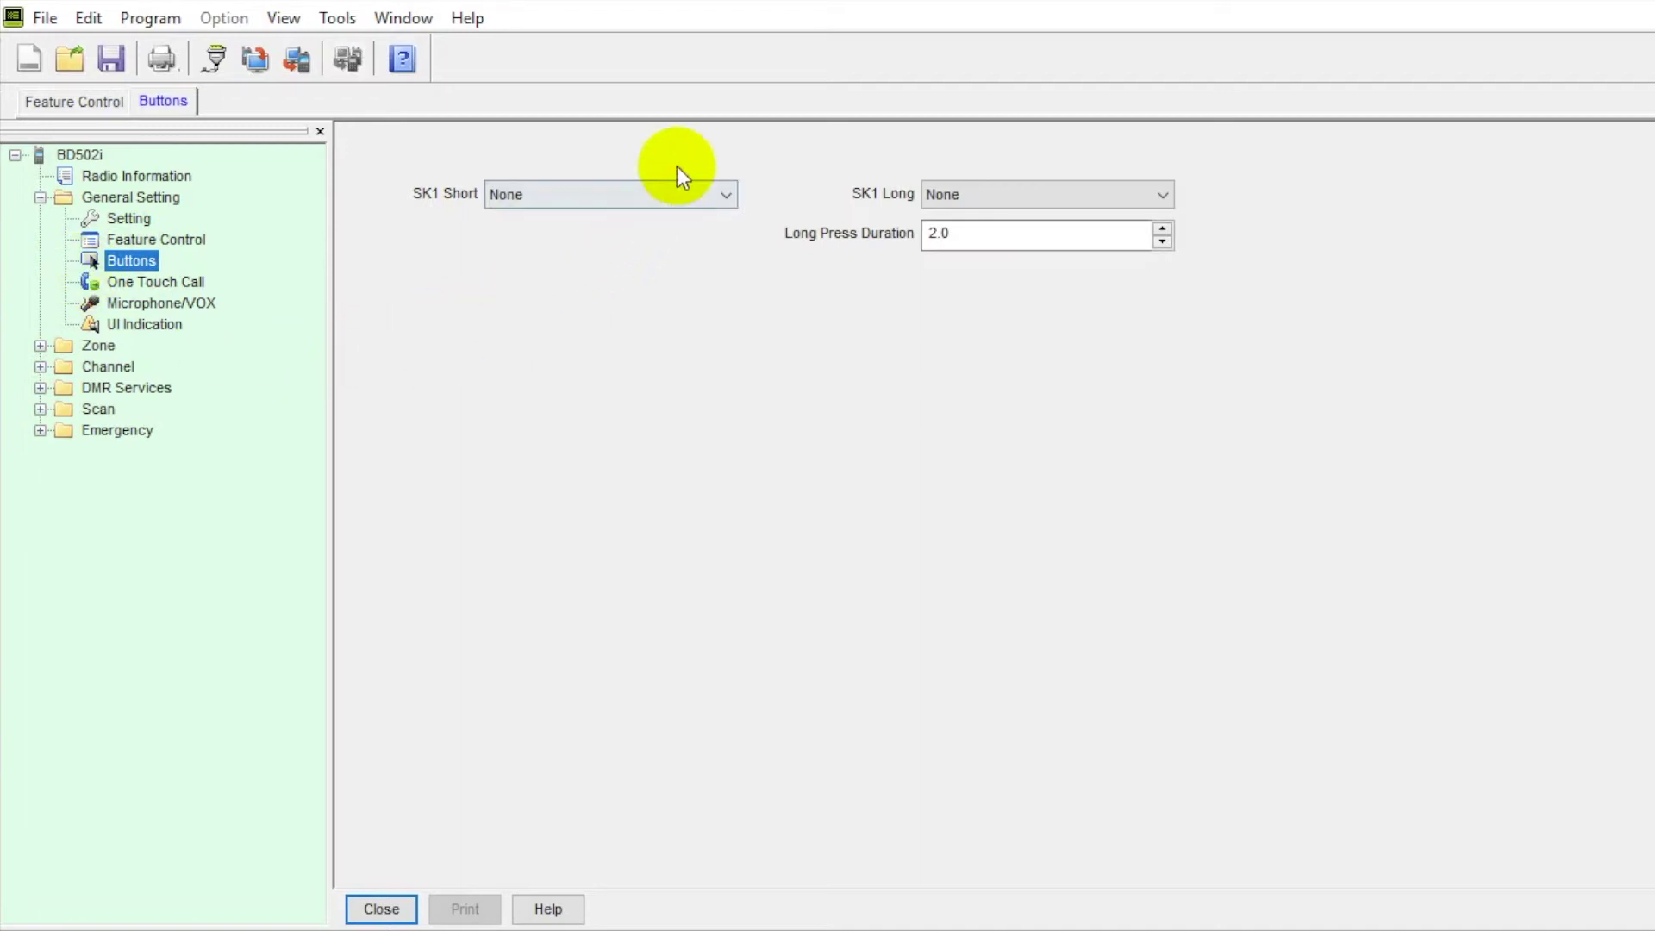
left_click(690, 199)
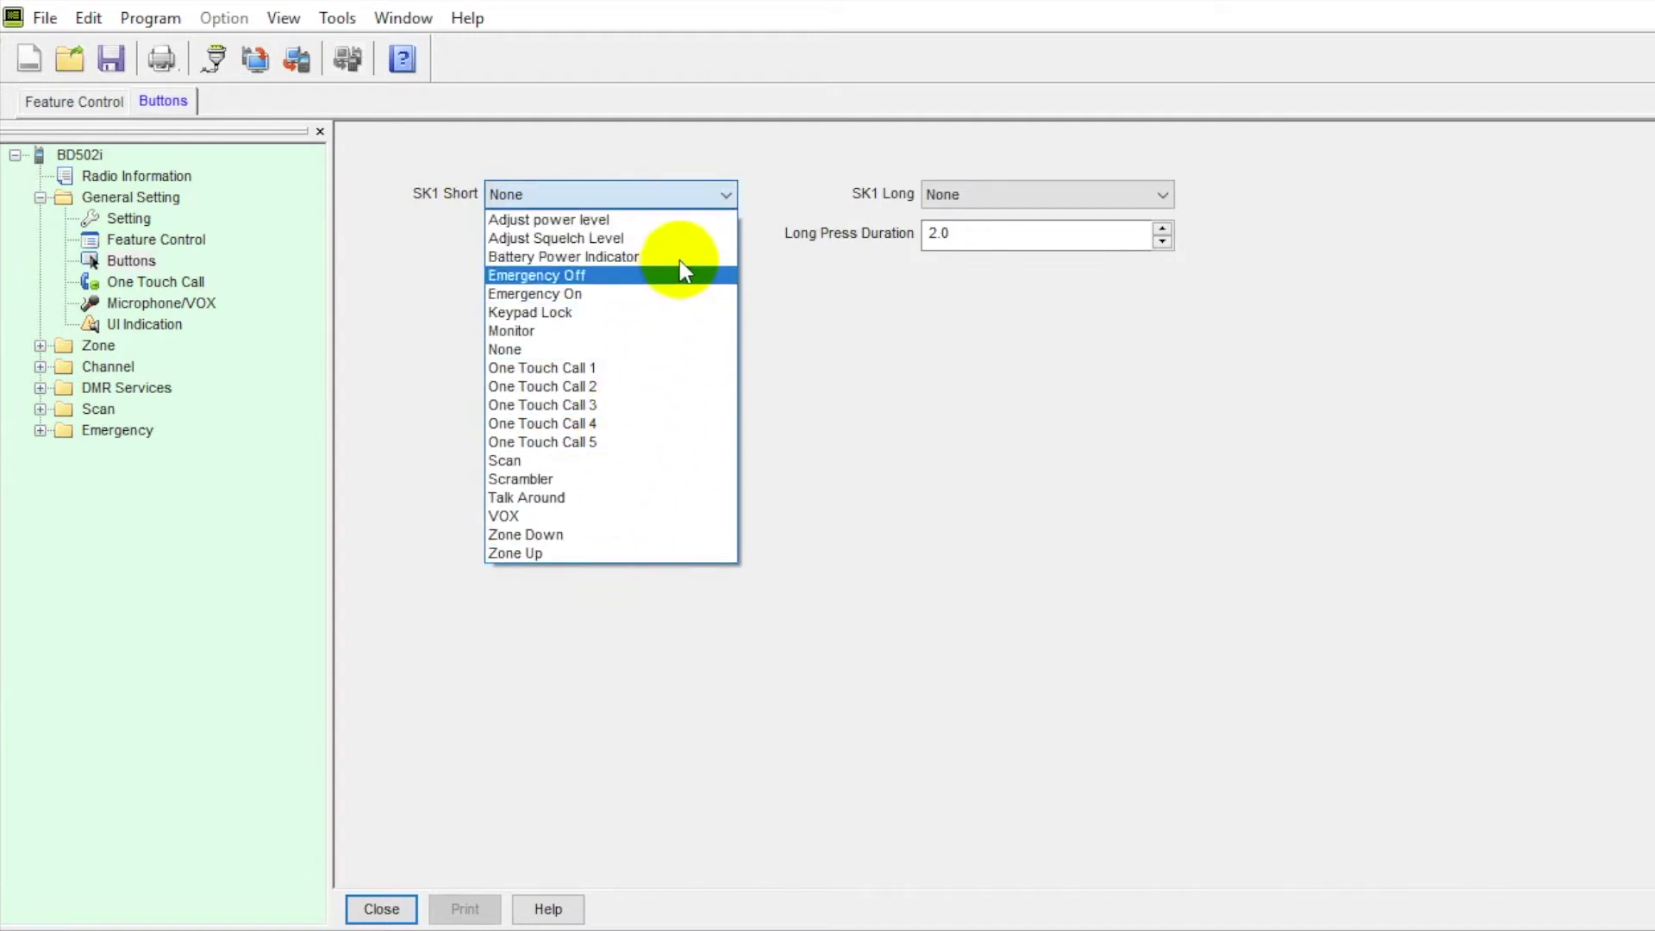
left_click(678, 135)
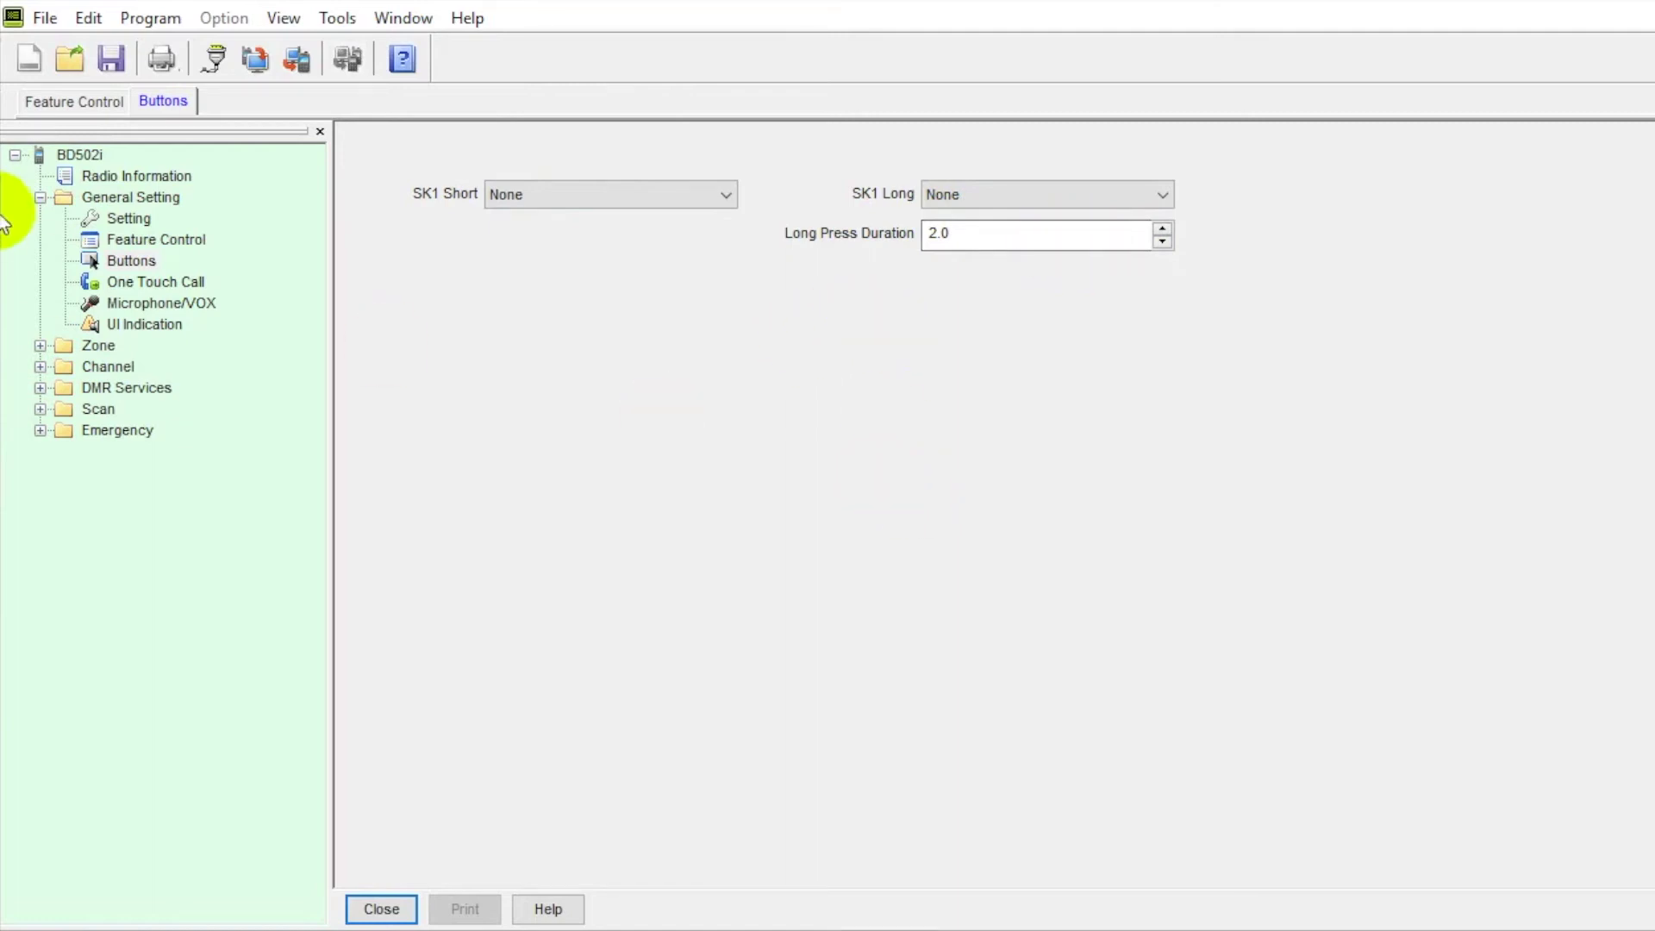
Examine the One Touch Call, Microphone/VOX and UI Indication pages, including alert tones, volume and LED settings.
left_click(143, 281)
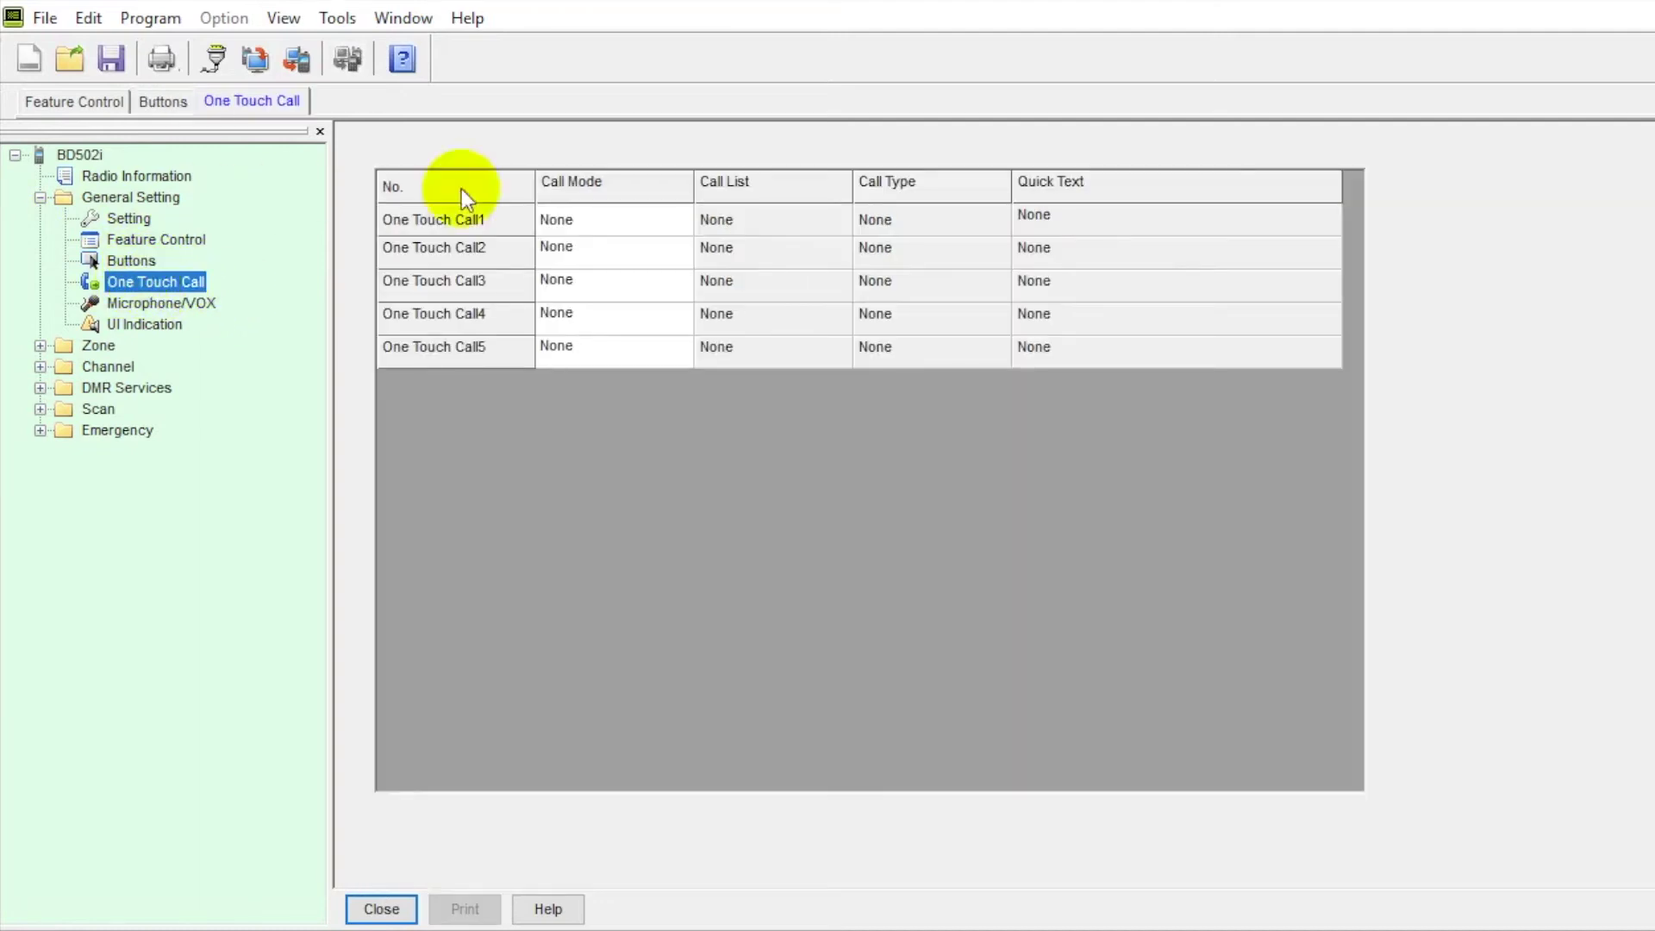
left_click(200, 308)
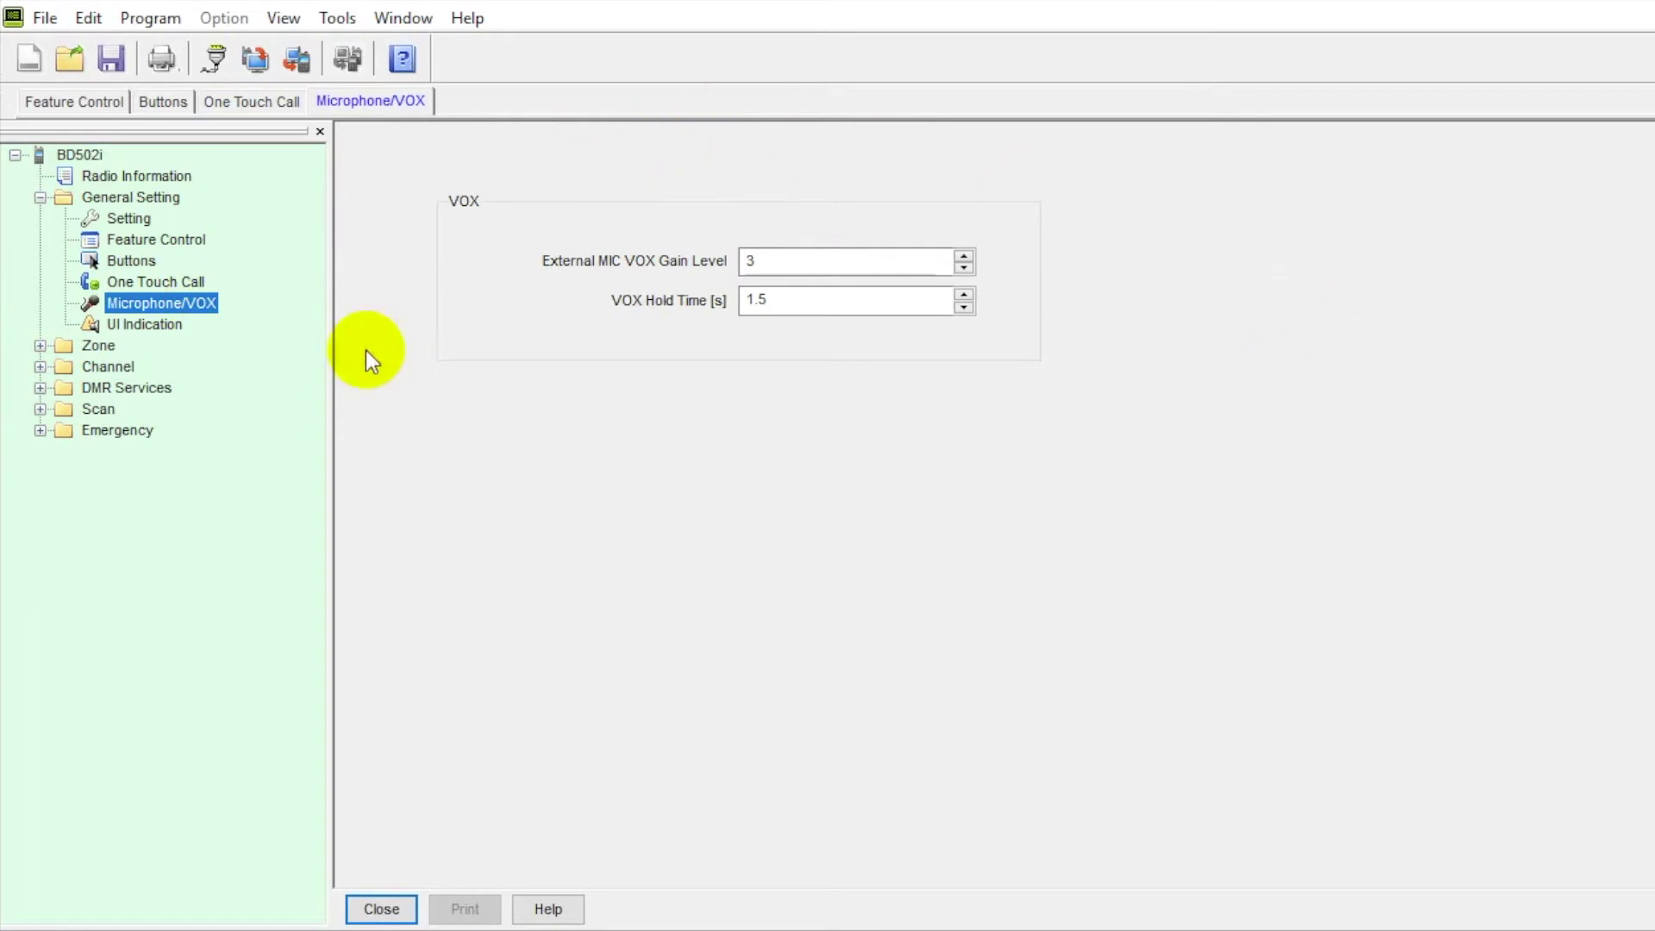
left_click(177, 322)
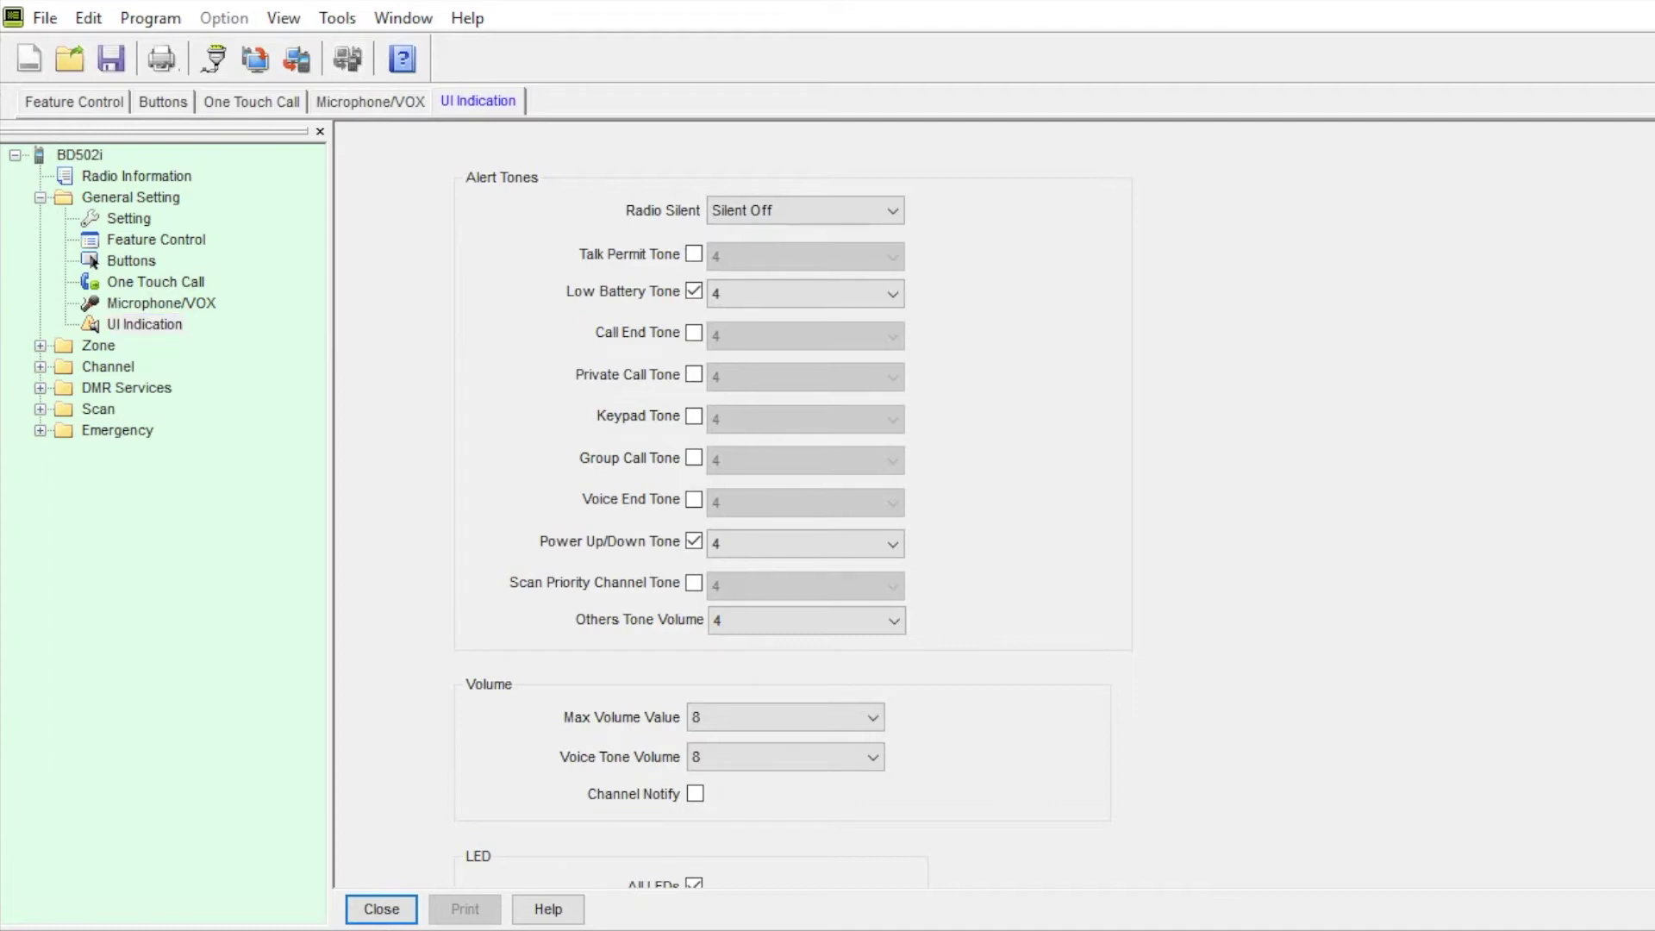
scroll(93, 261, "down", 2)
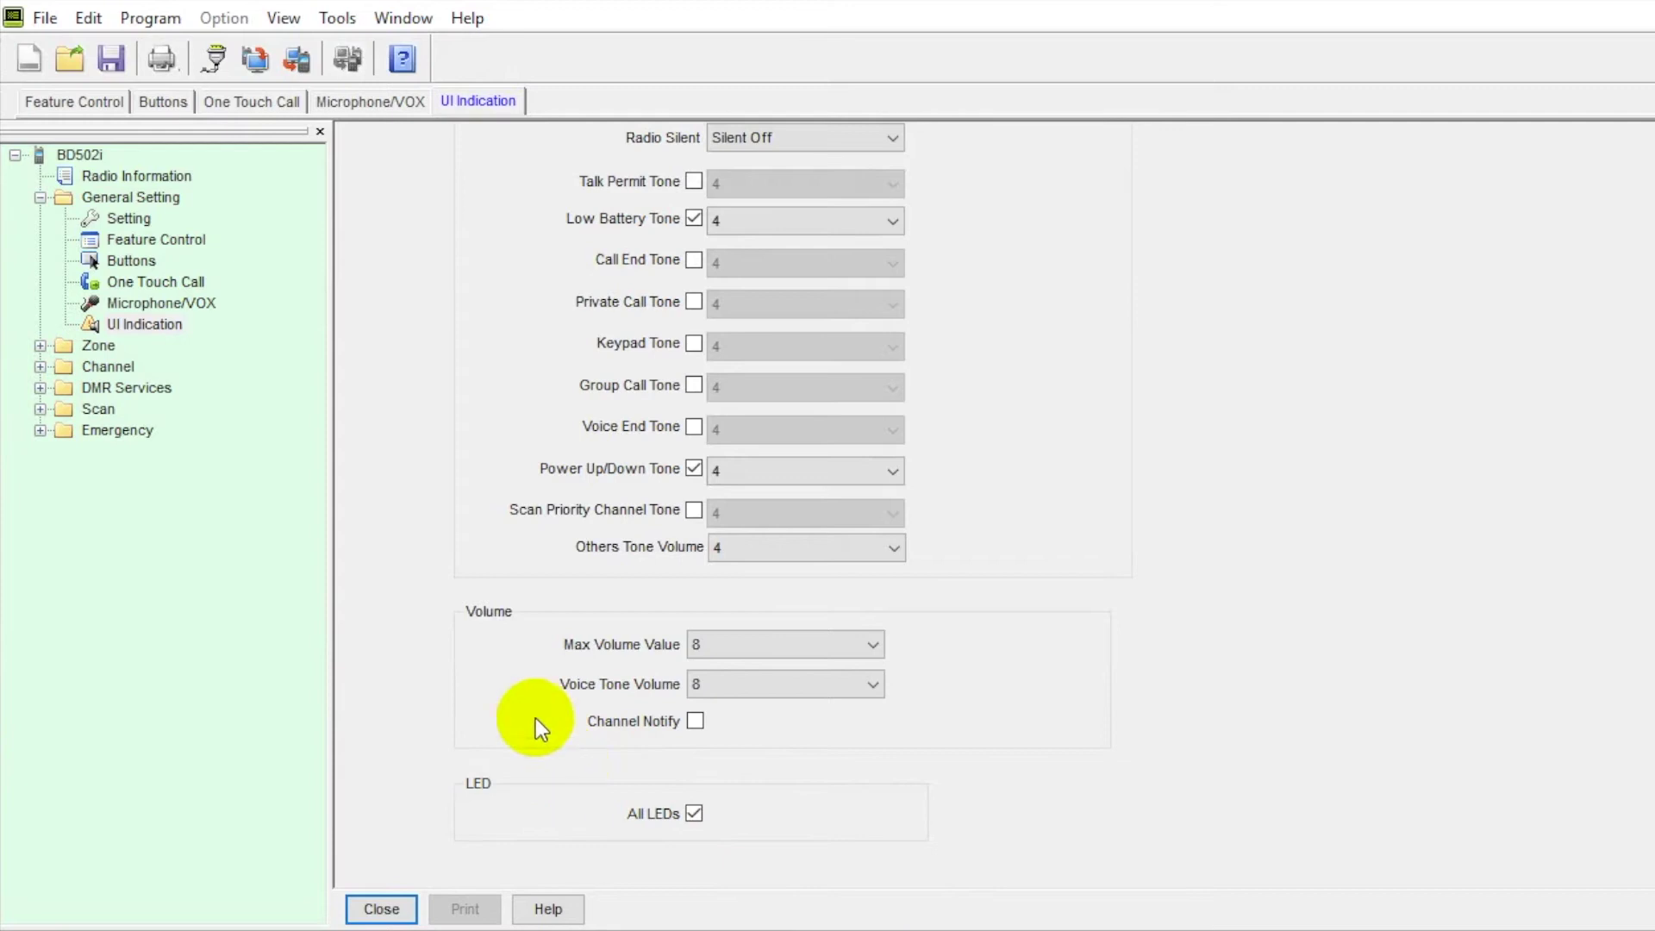
Close all open General Setting pages, from UI Indication back to Feature Control.
left_click(381, 910)
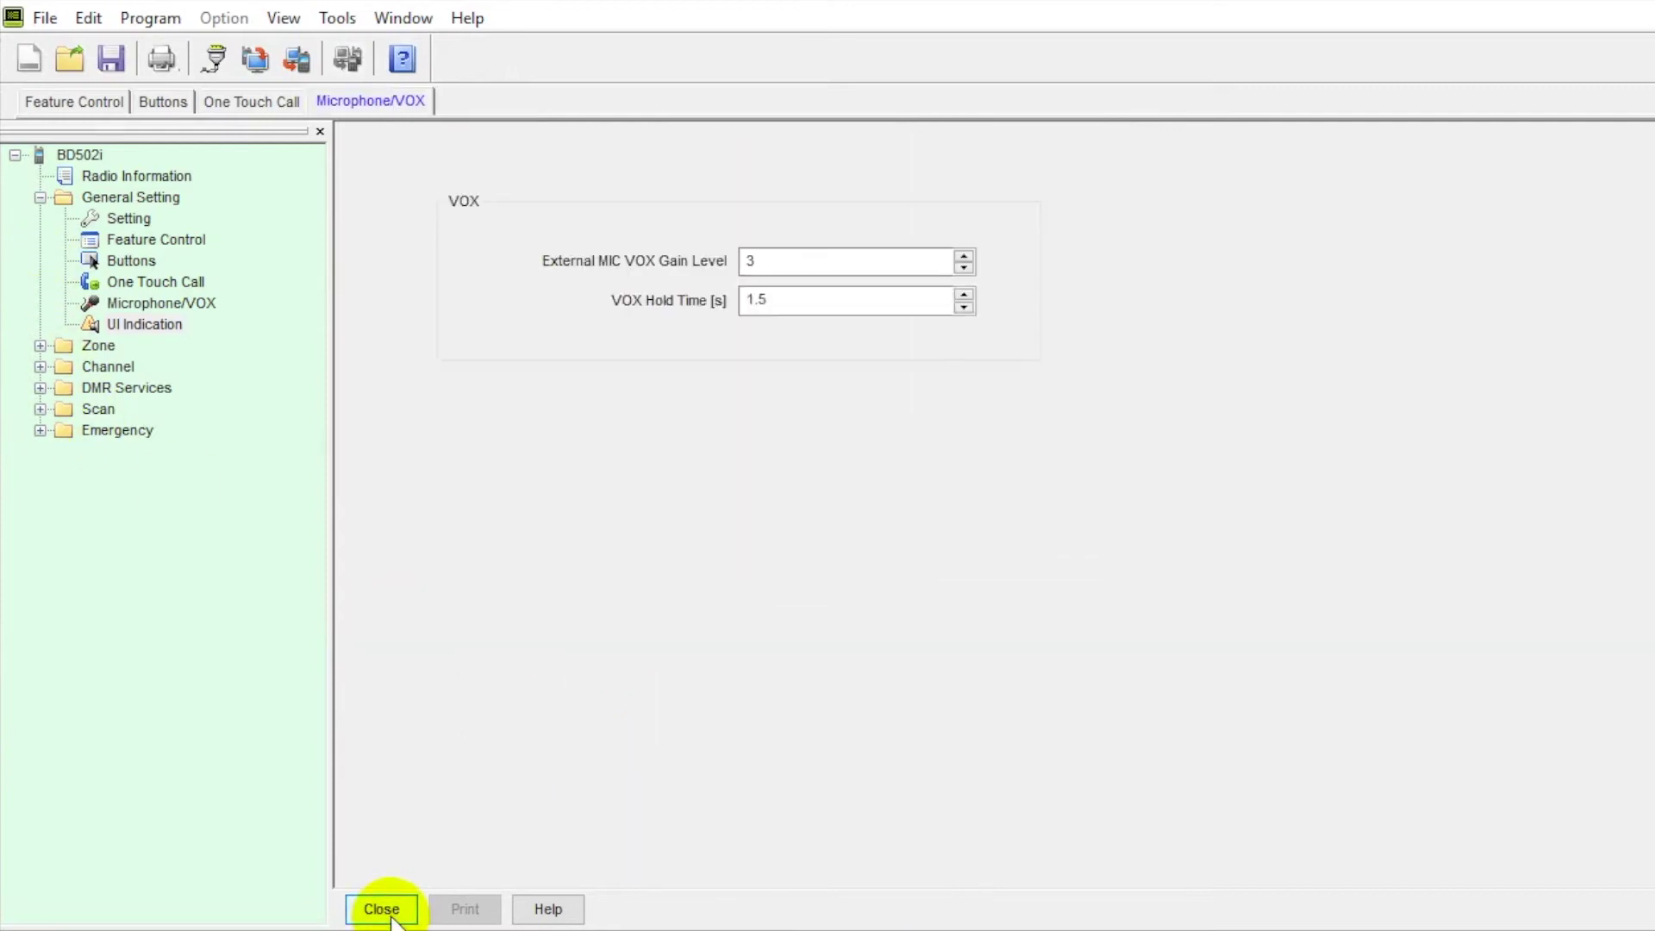
left_click(381, 909)
left_click(392, 915)
left_click(393, 915)
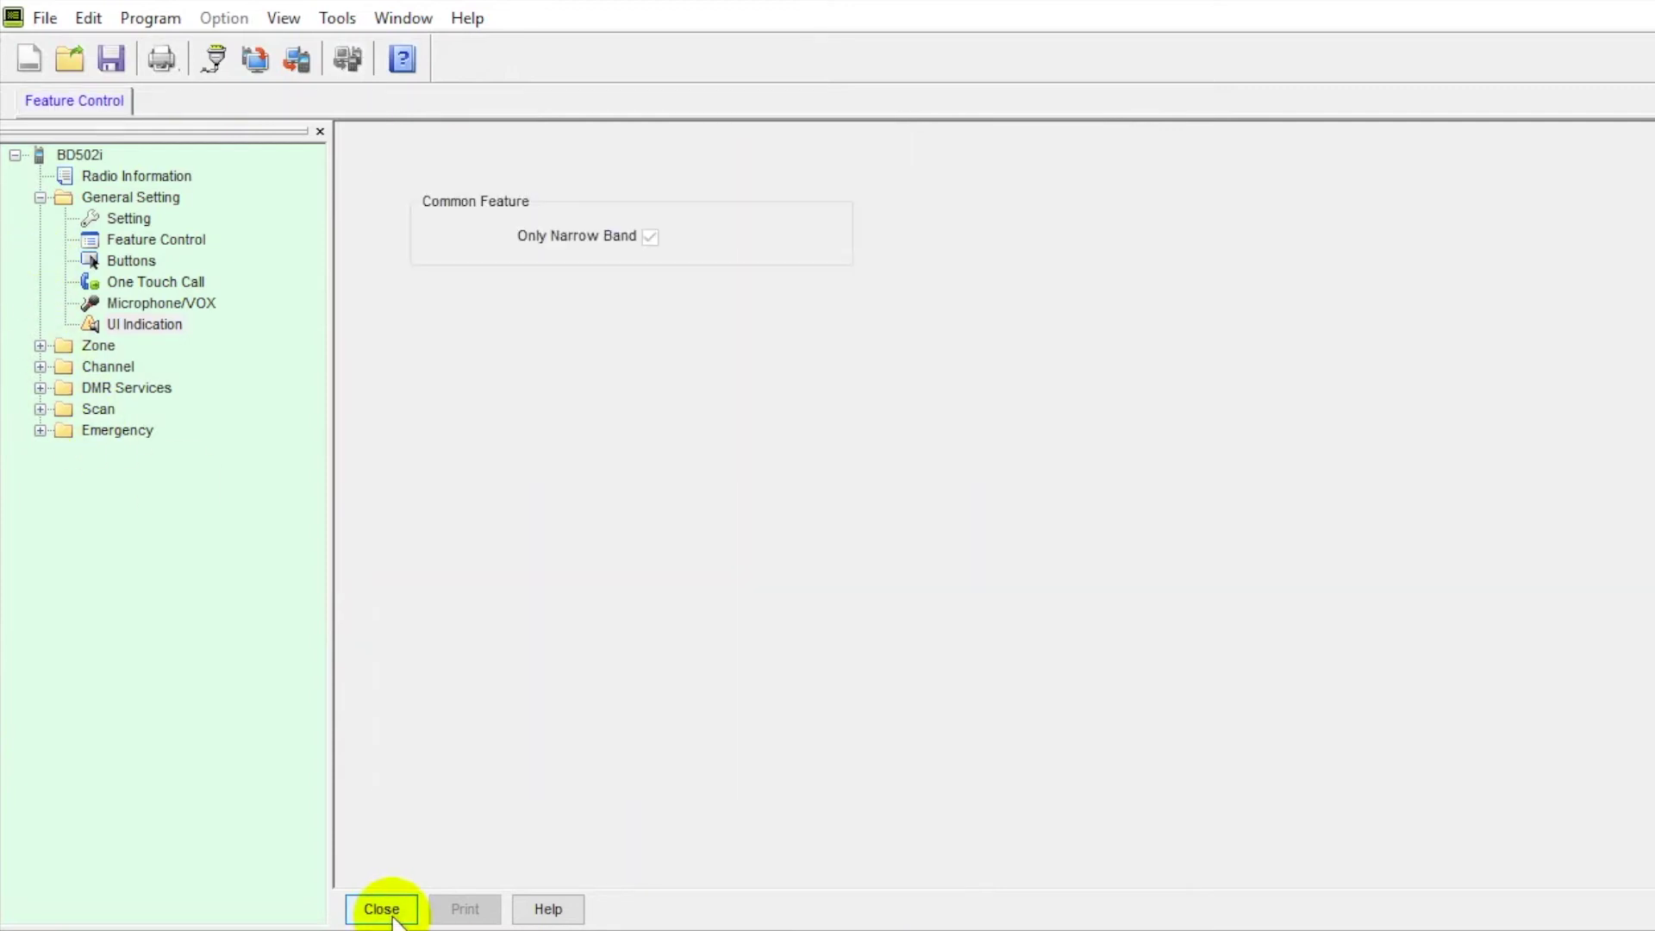
left_click(392, 917)
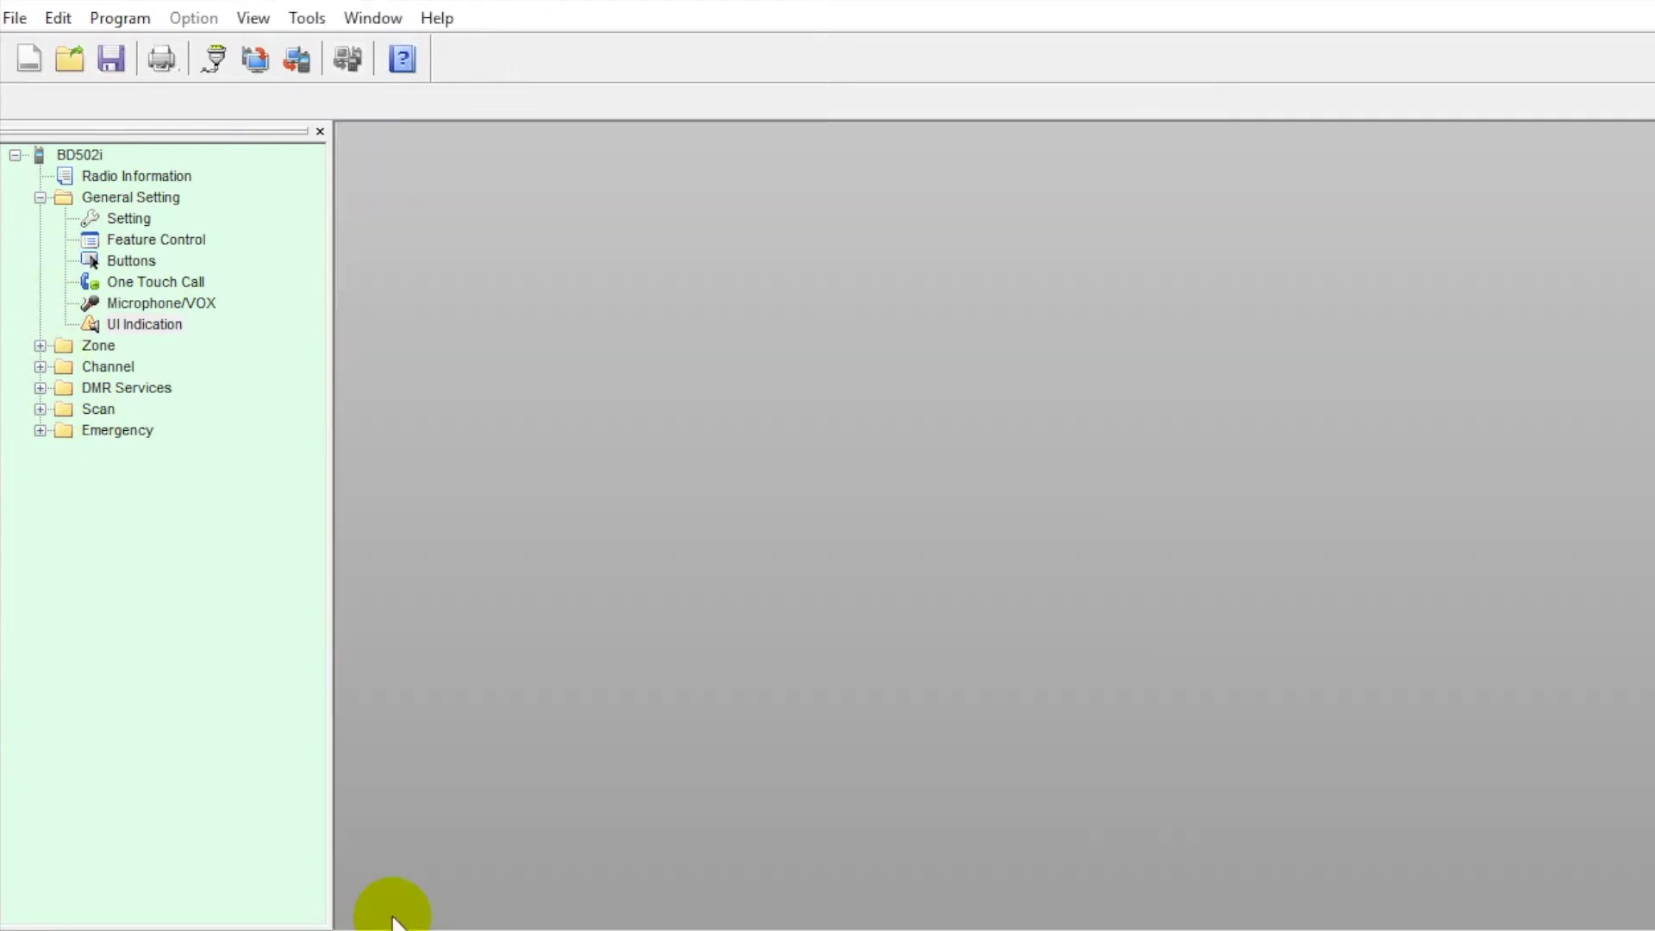
Open Zone 1 and view its available and member channels.
left_click(38, 347)
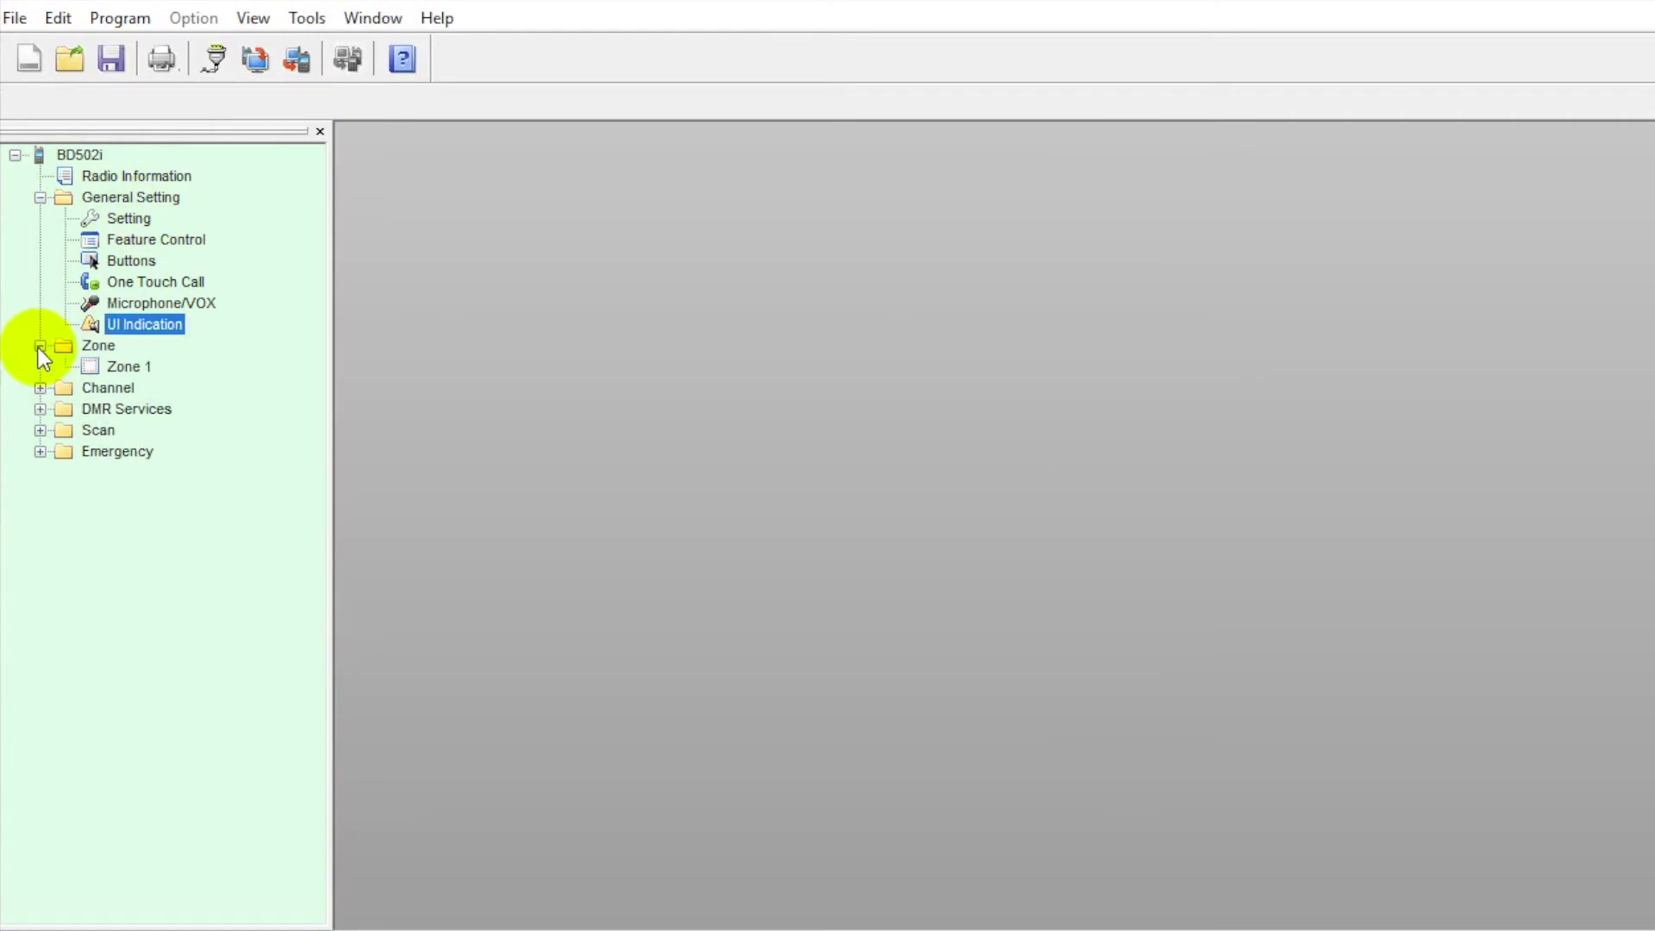
double_click(123, 364)
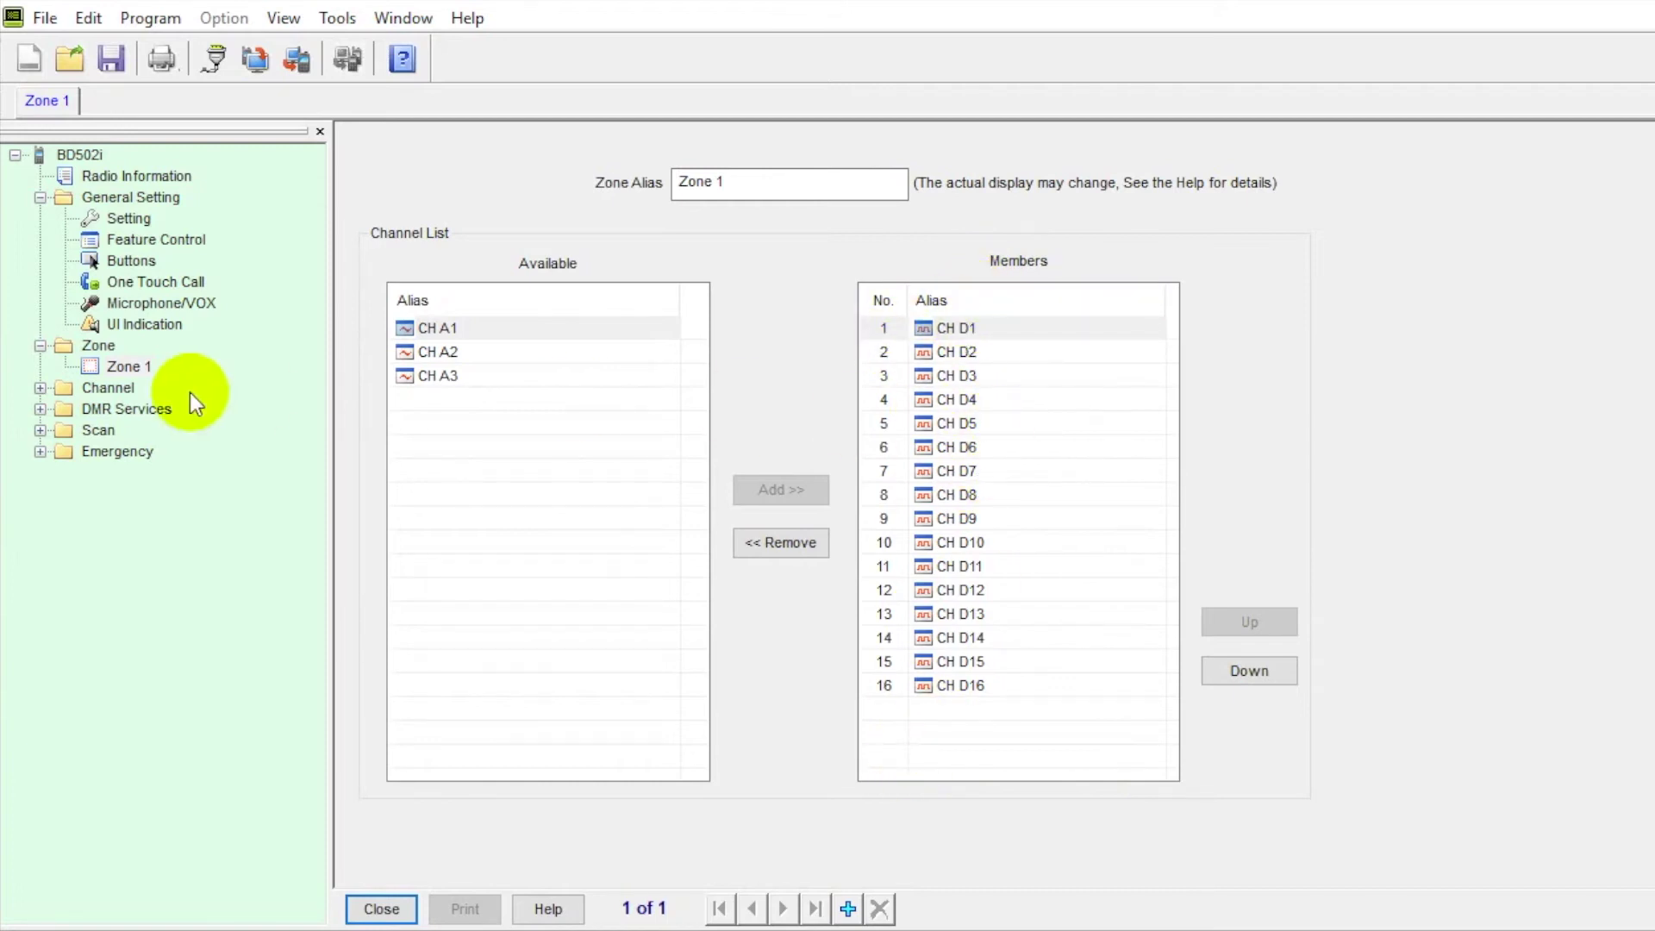
Open digital channel CH D1 and set its Tx Admit to Always Allow.
left_click(40, 388)
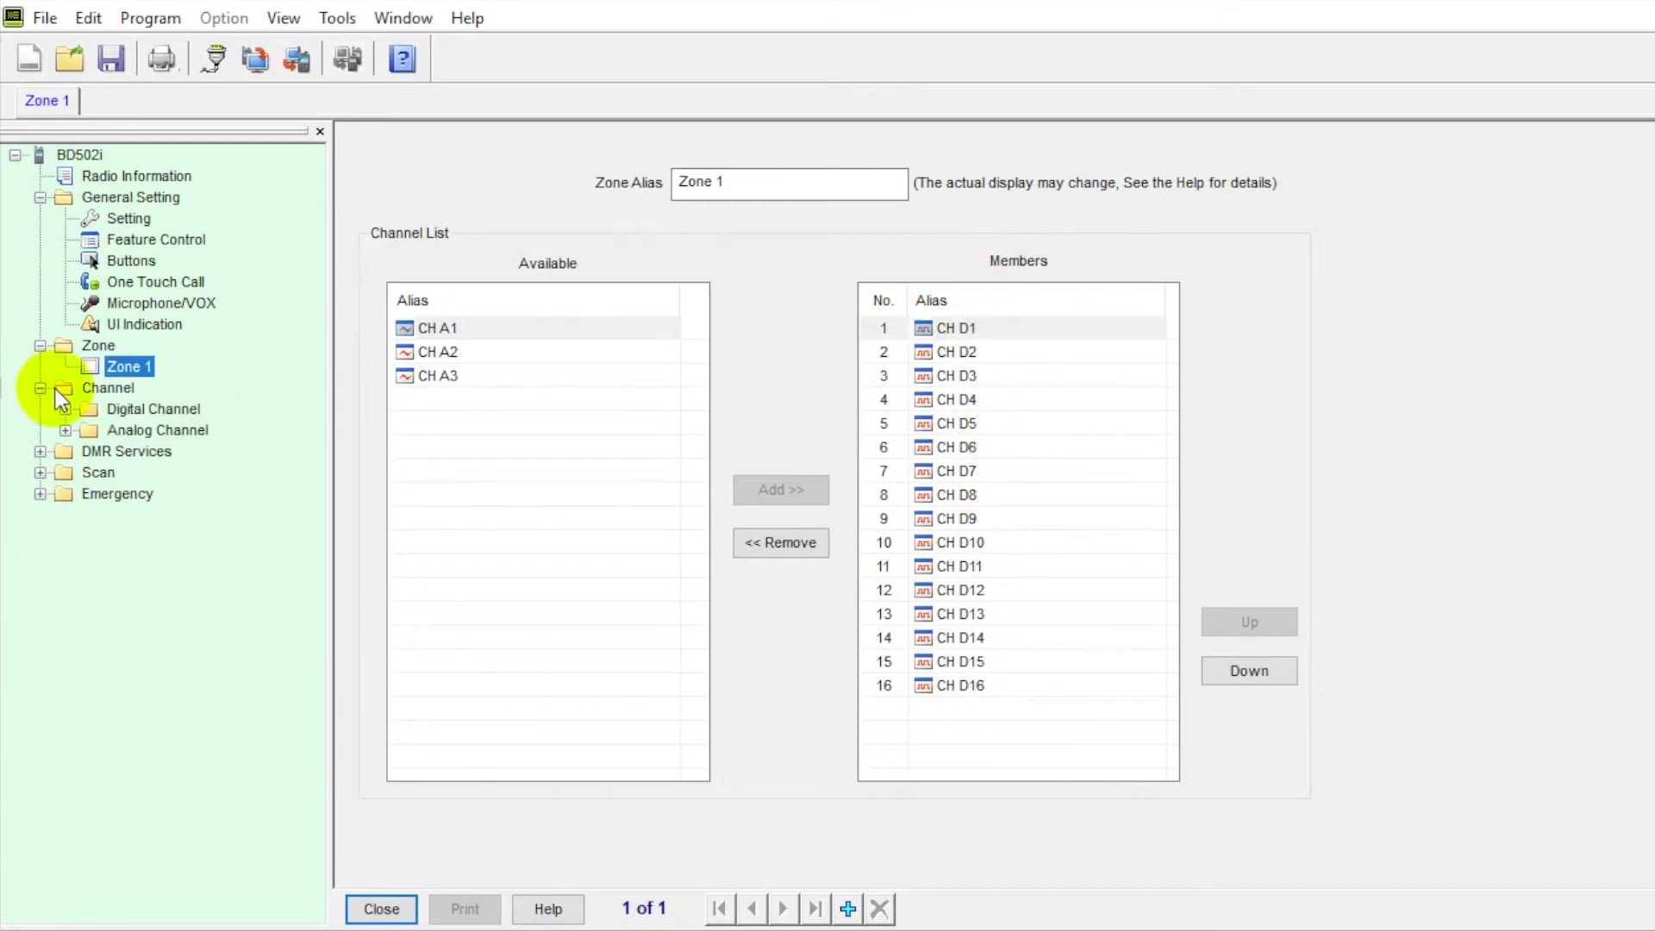
left_click(65, 408)
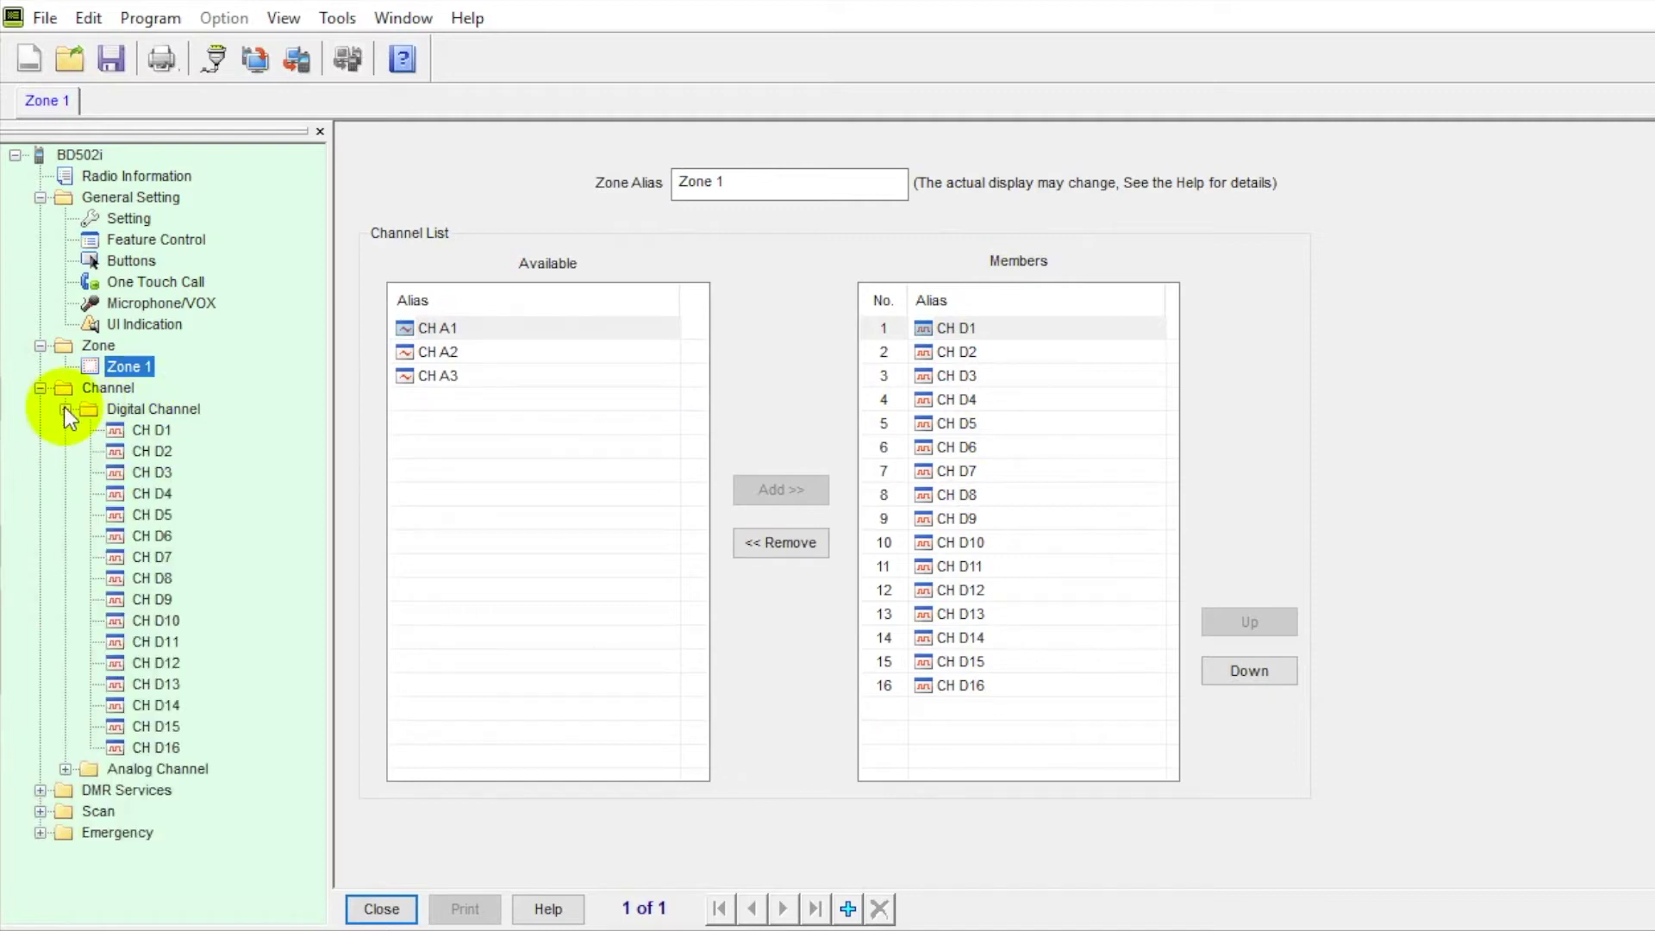
left_click(151, 429)
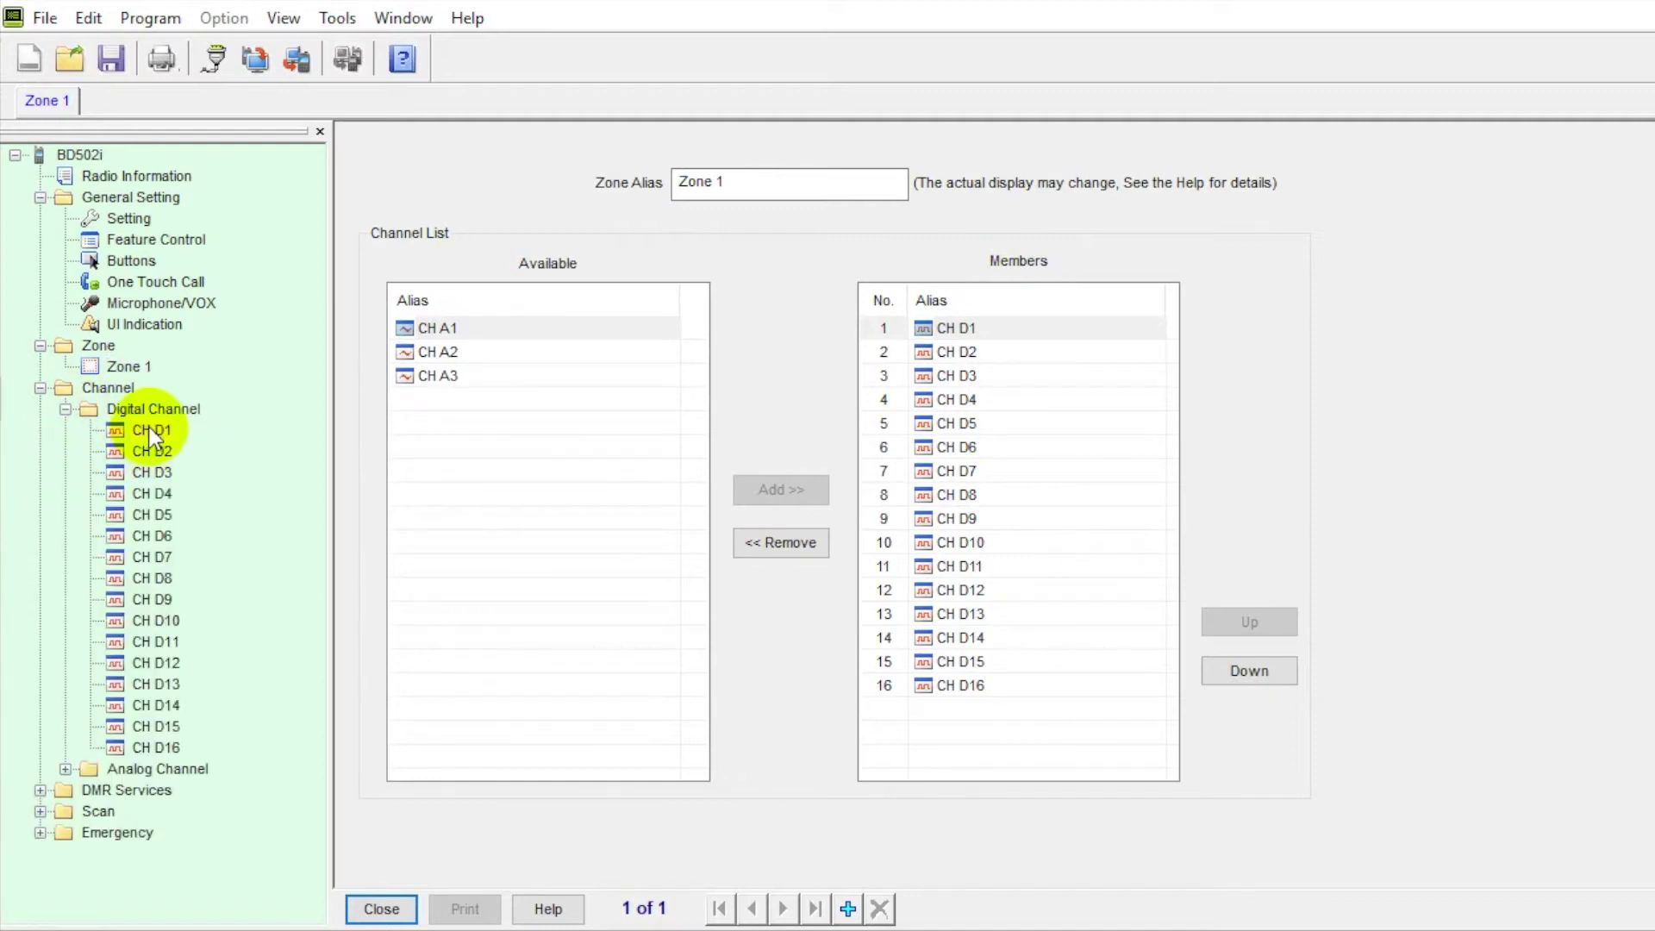
double_click(149, 429)
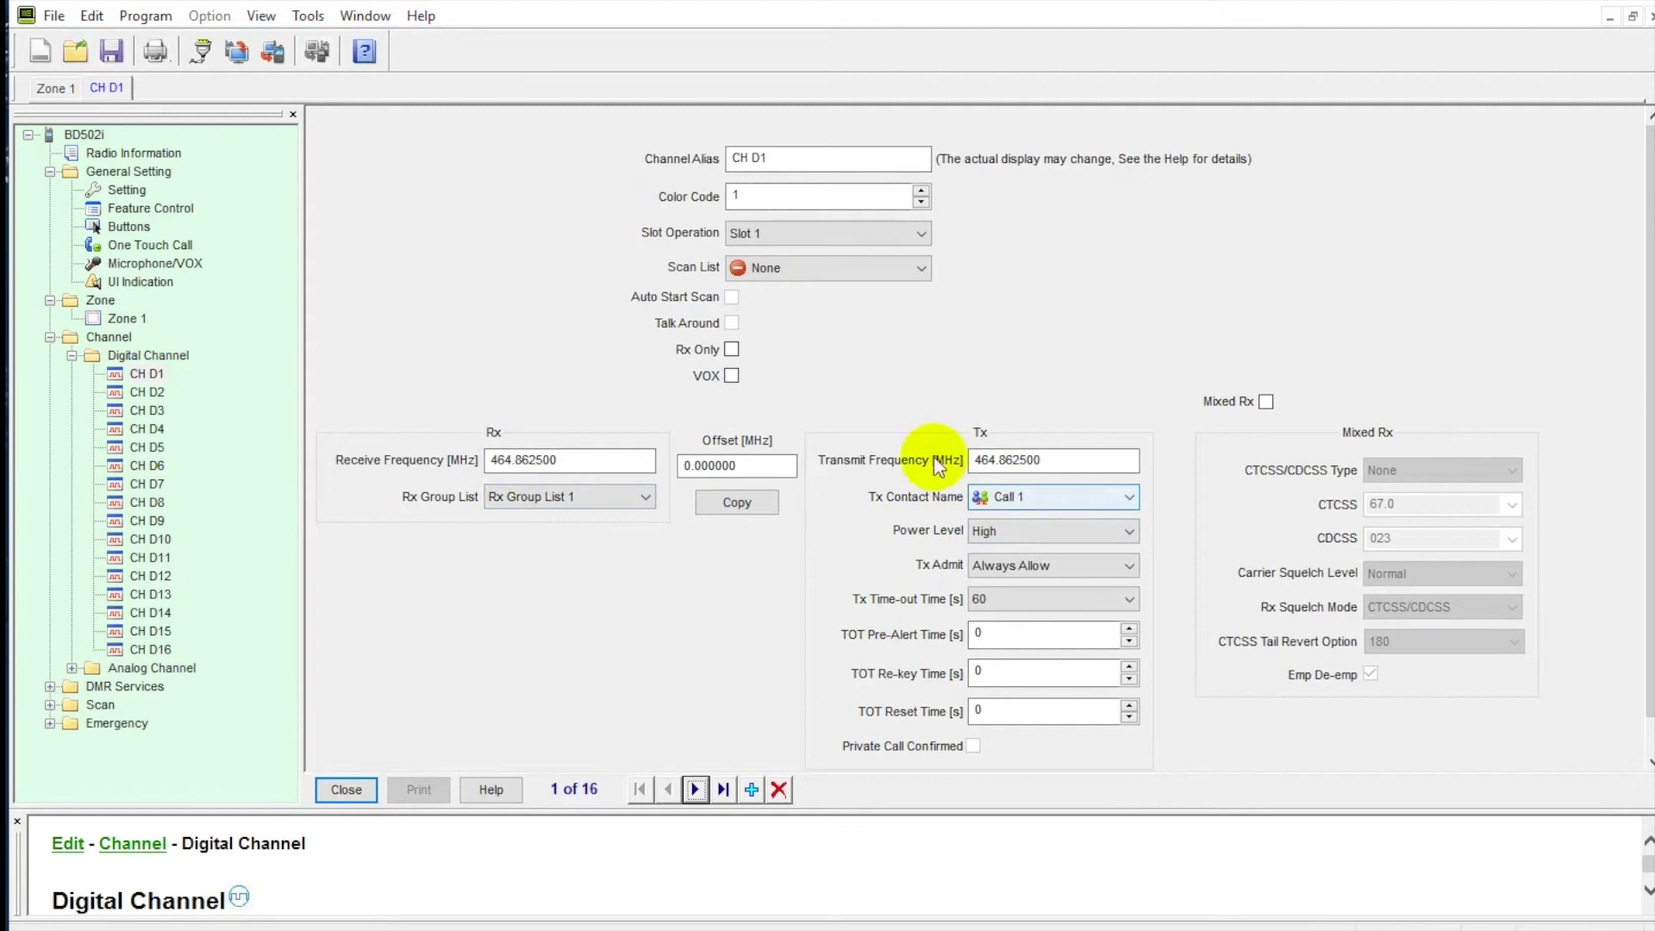
left_click(1085, 565)
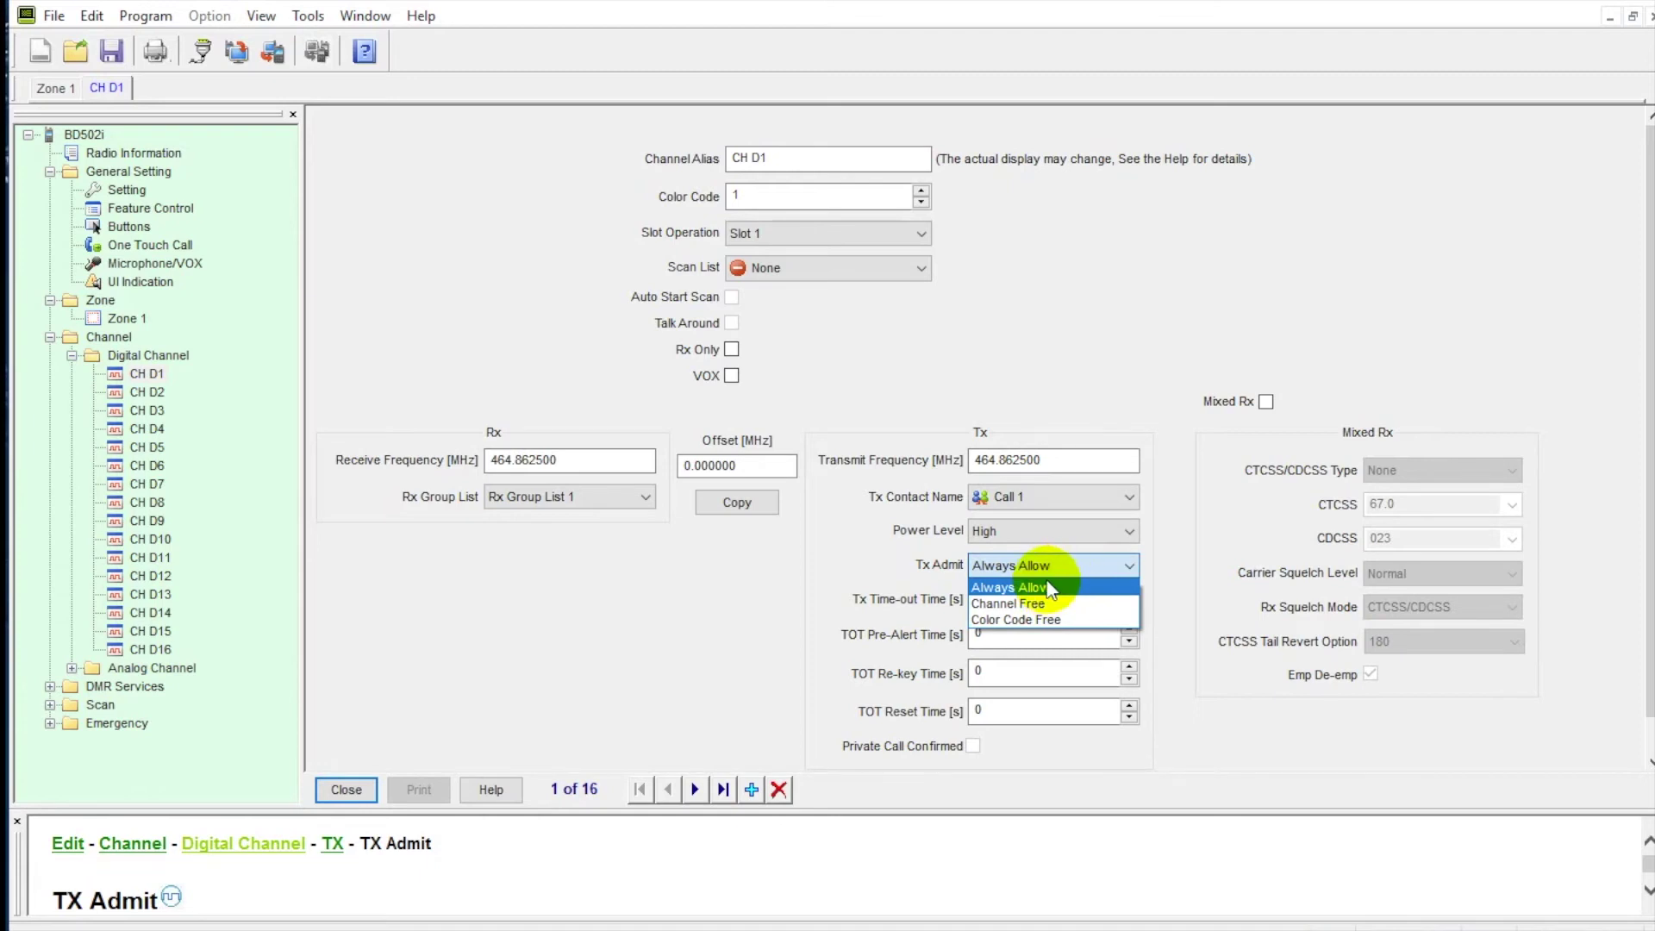
left_click(1047, 588)
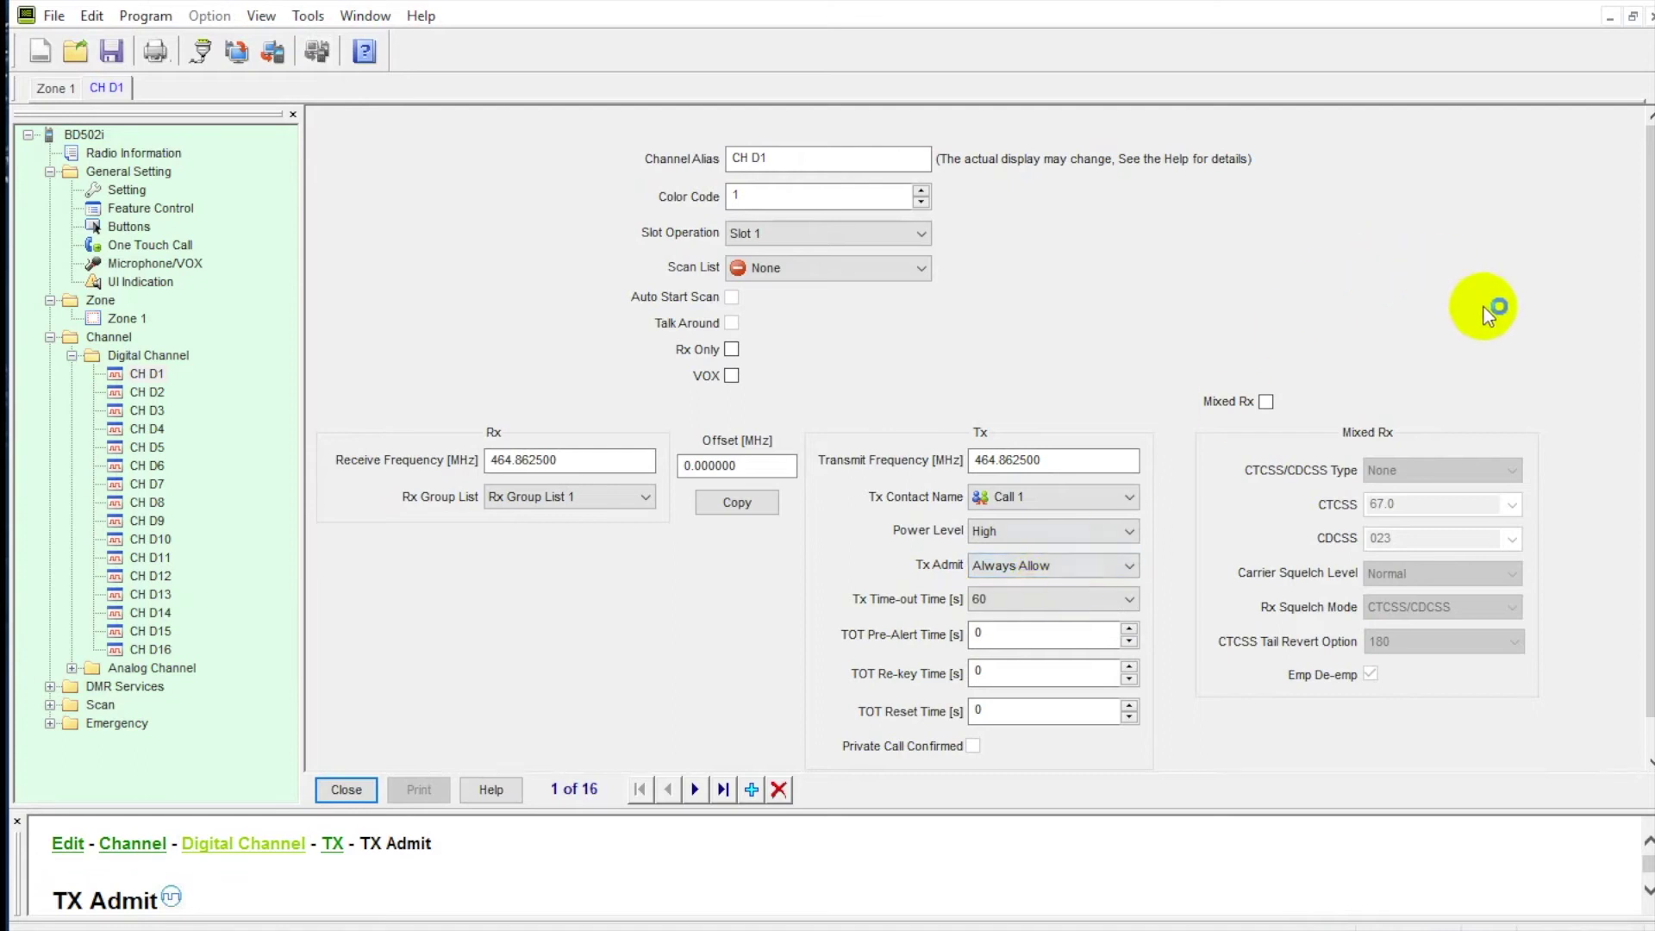
Step digital channel CH D1's Color Code through other values and return it to 1.
scroll(1647, 370, "down", 1)
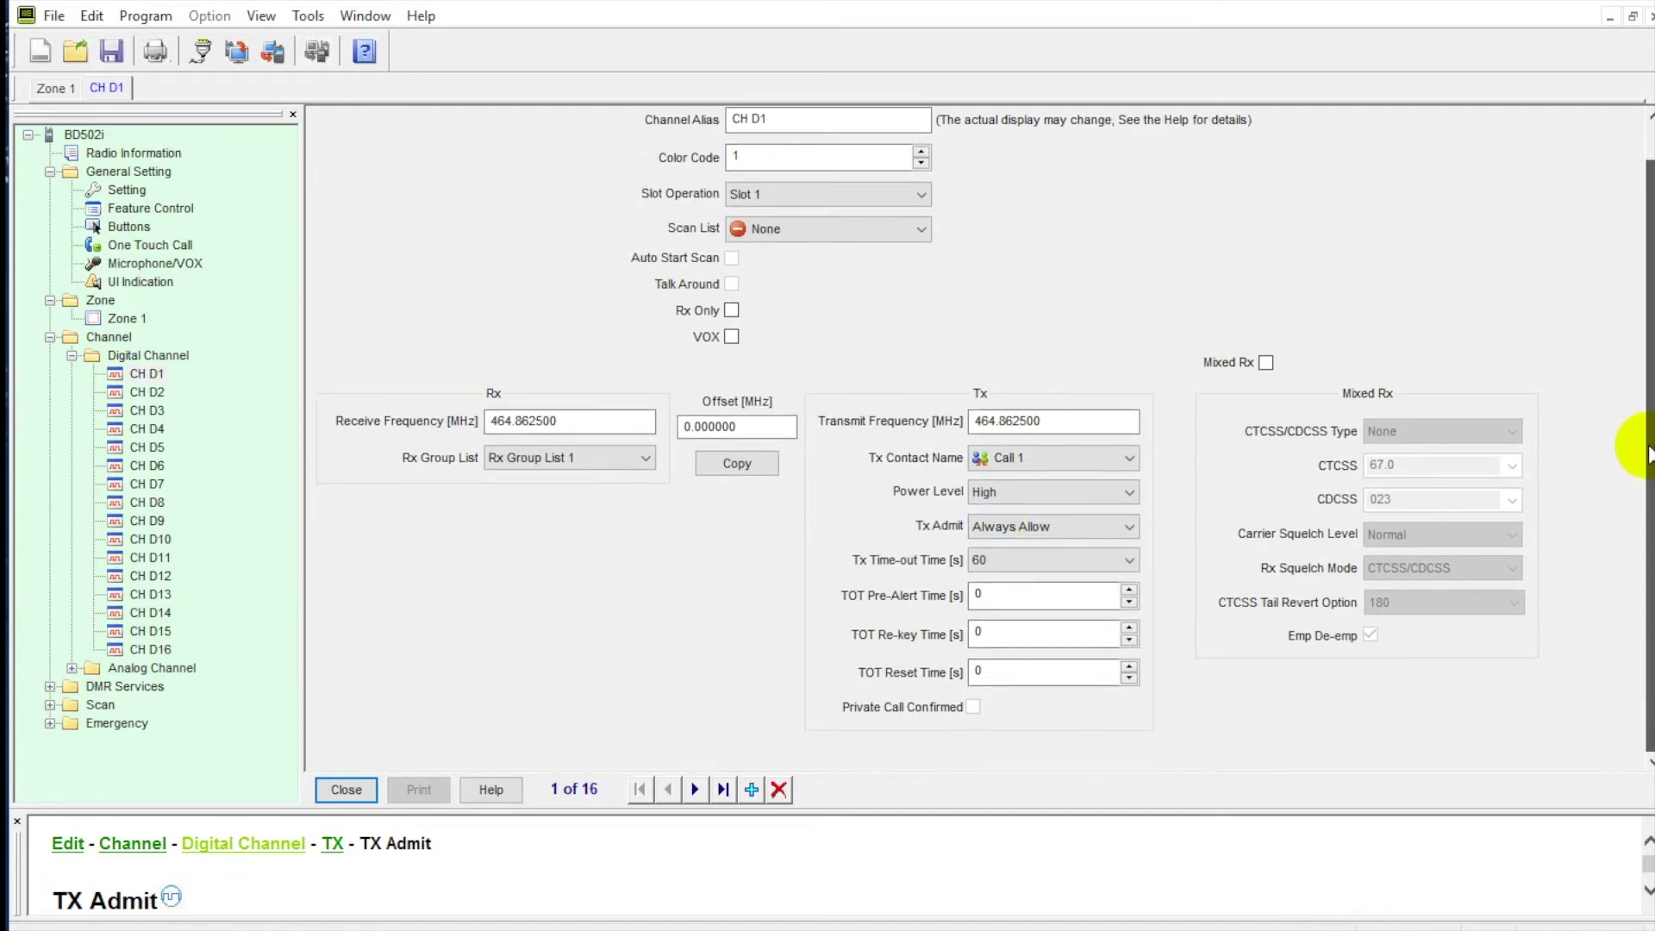
scroll(1648, 440, "up", 1)
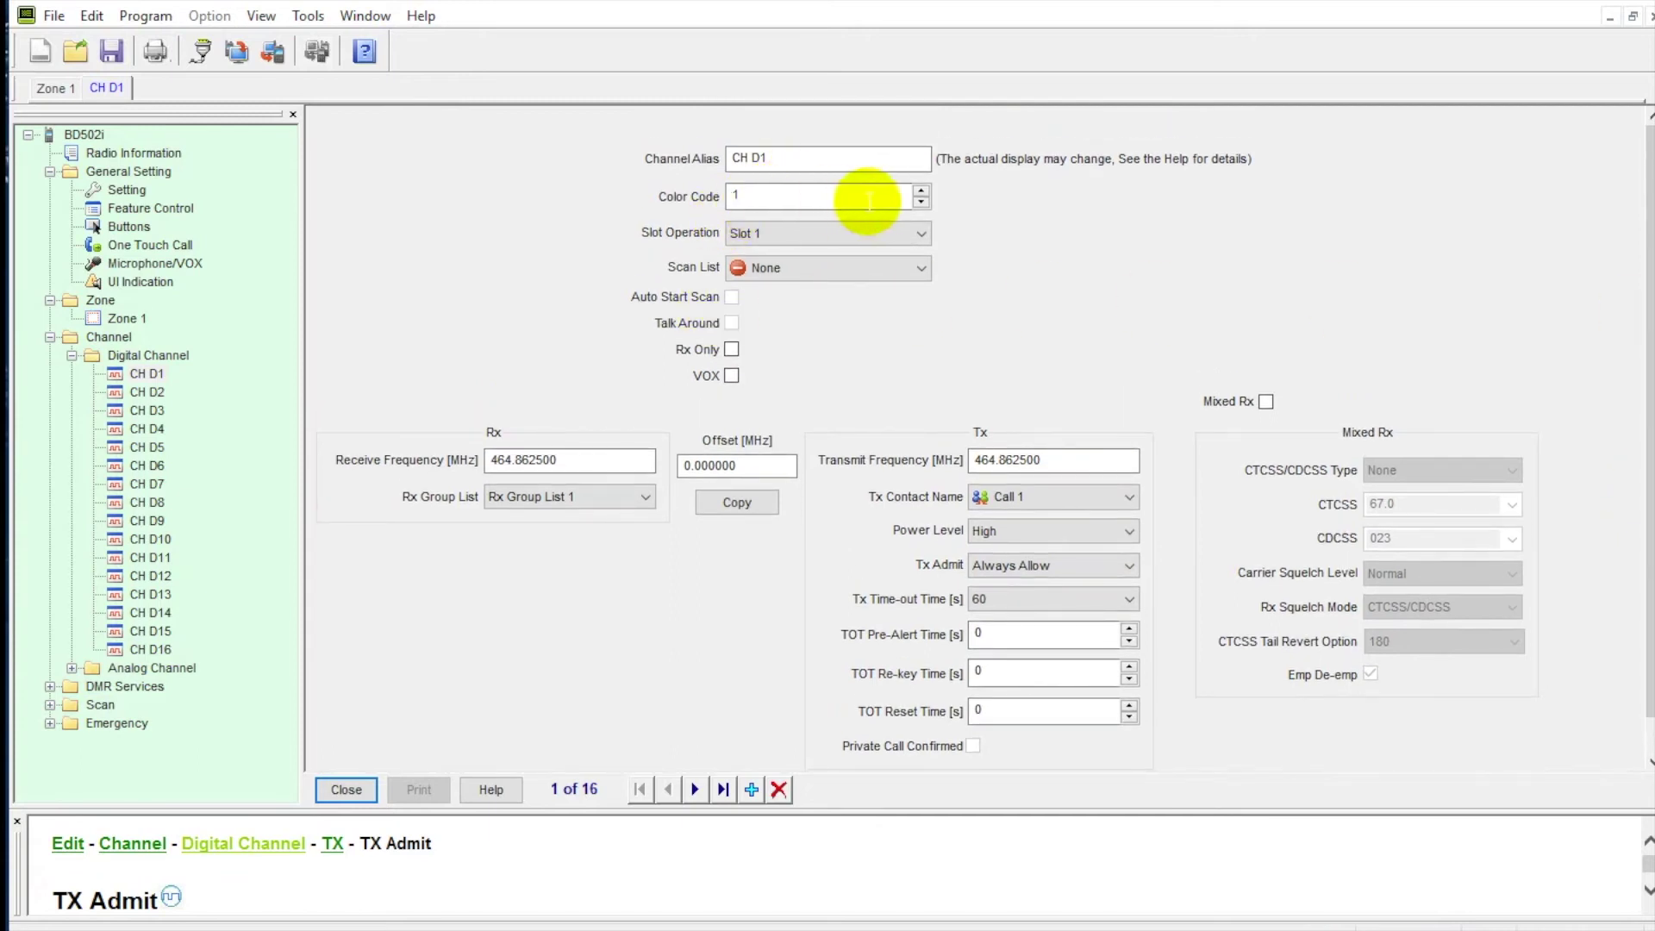
left_click(921, 202)
left_click(921, 202)
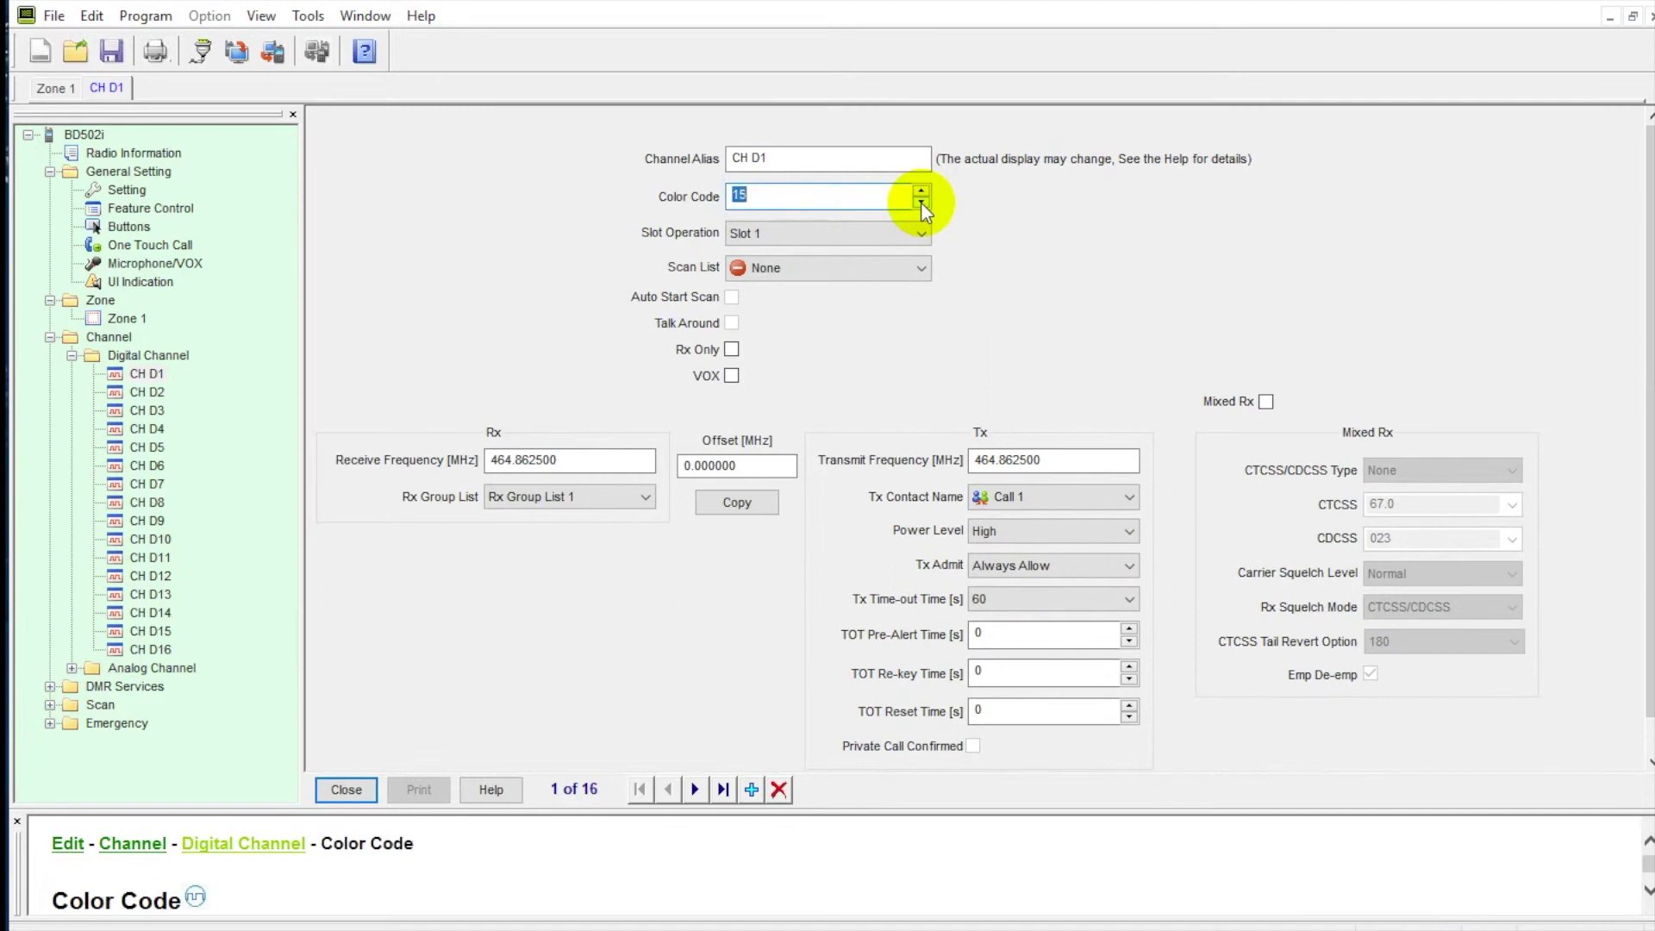
left_click(921, 202)
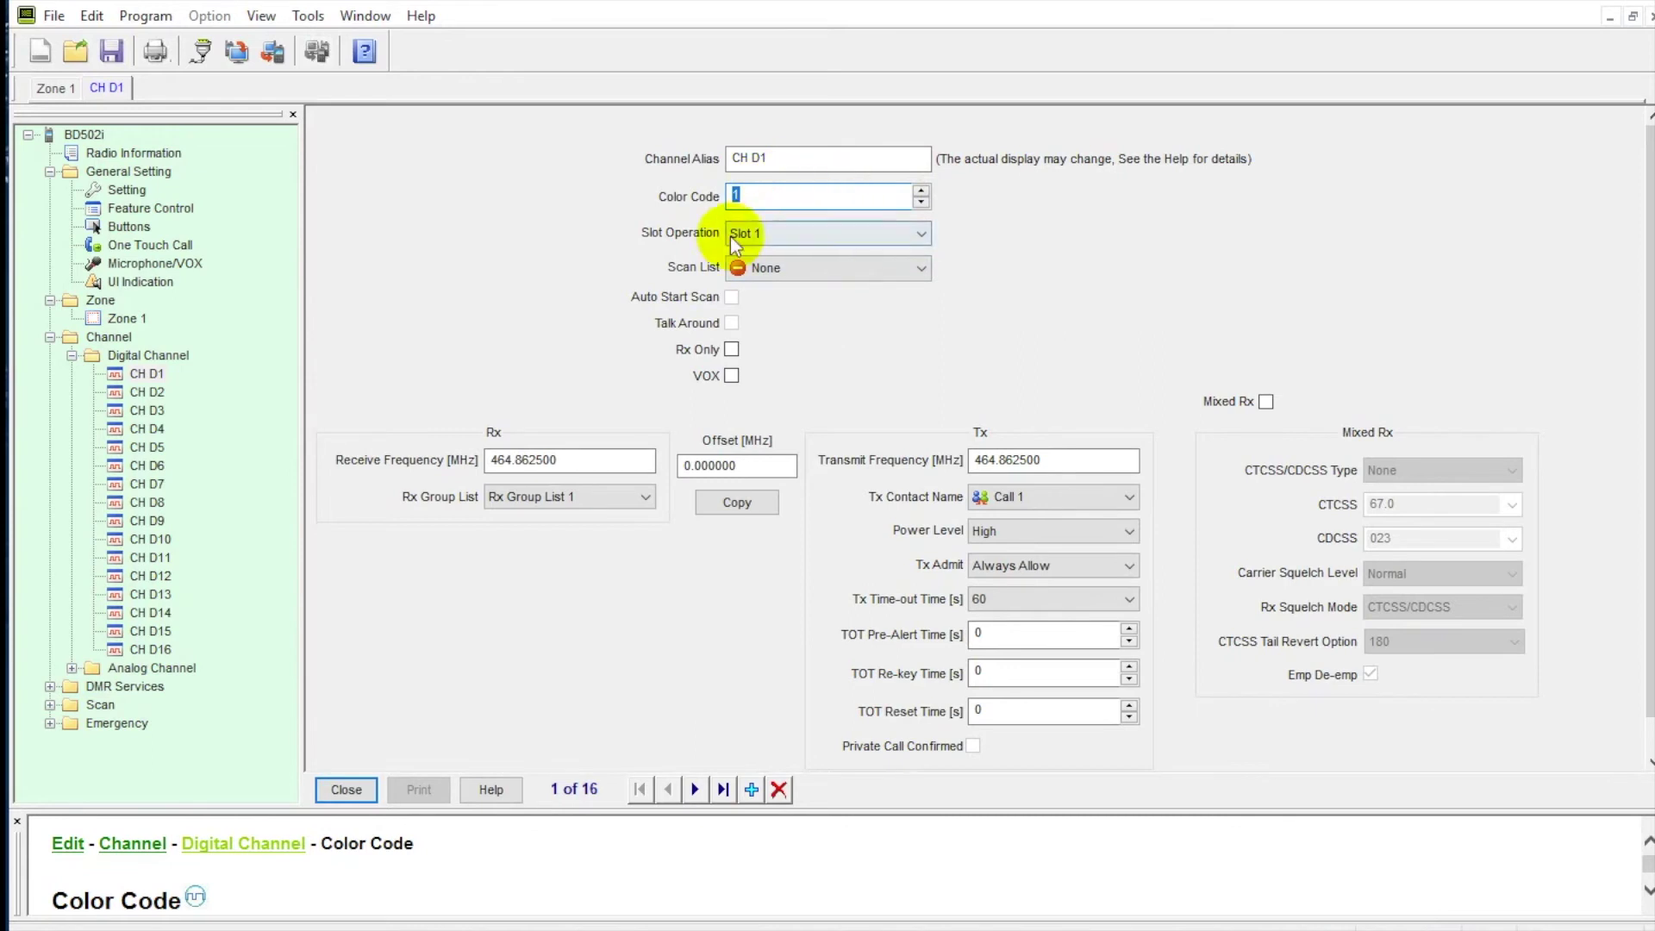
Look through digital channels CH D2 and CH D3, and open analog channel CH A1.
left_click(147, 392)
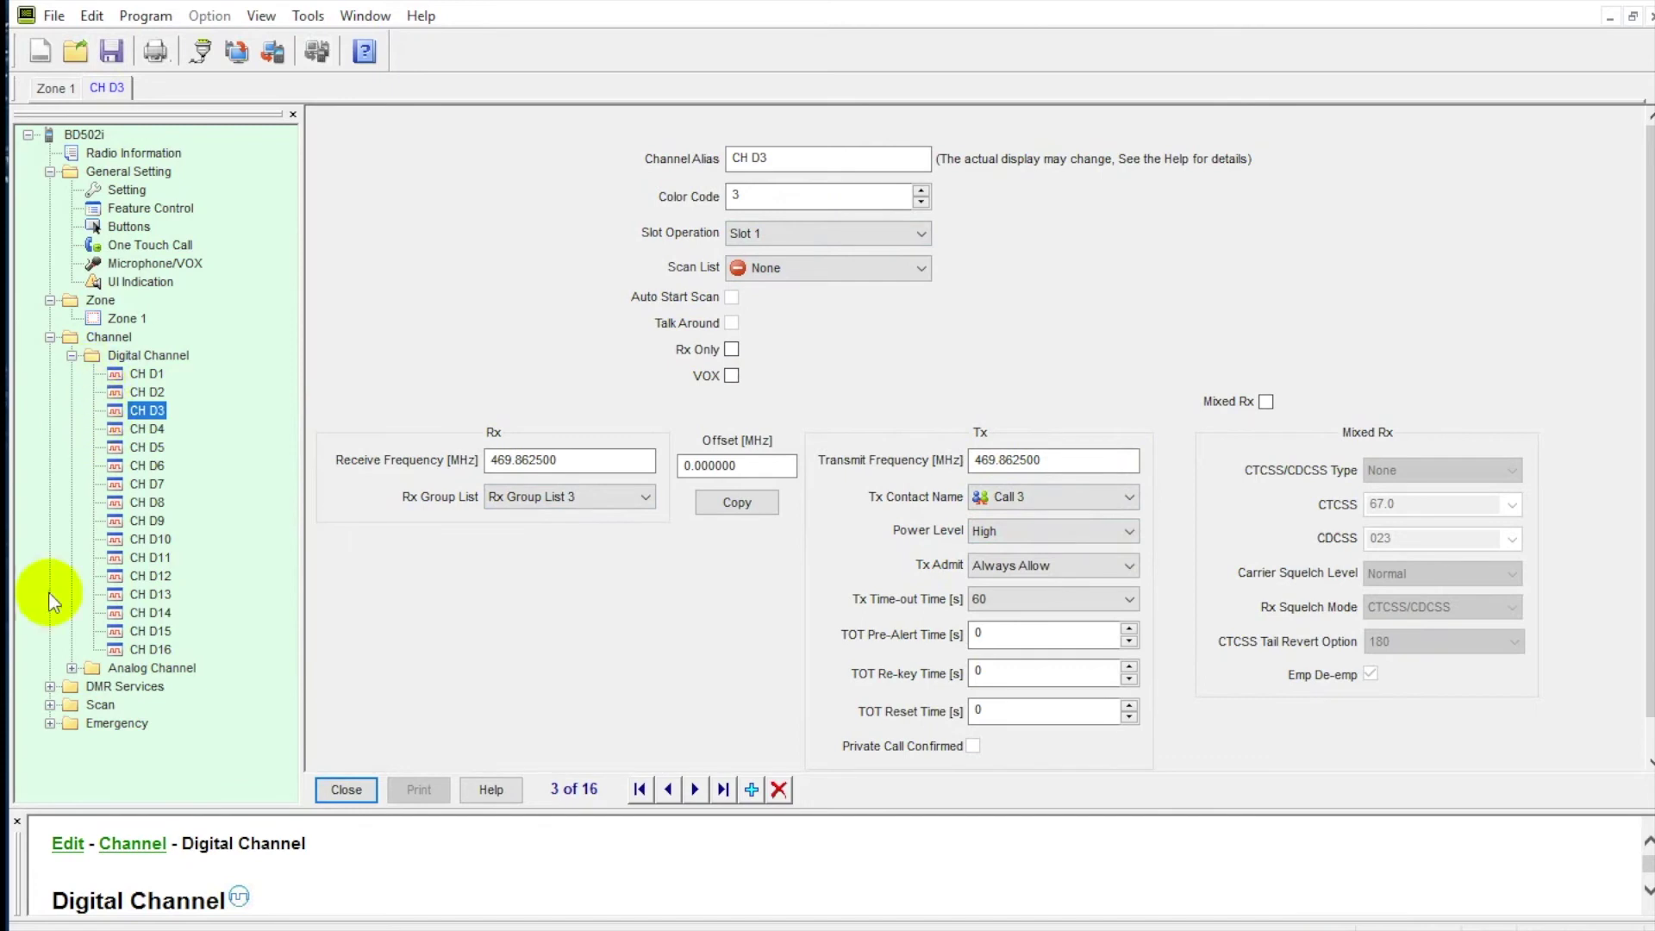
left_click(71, 667)
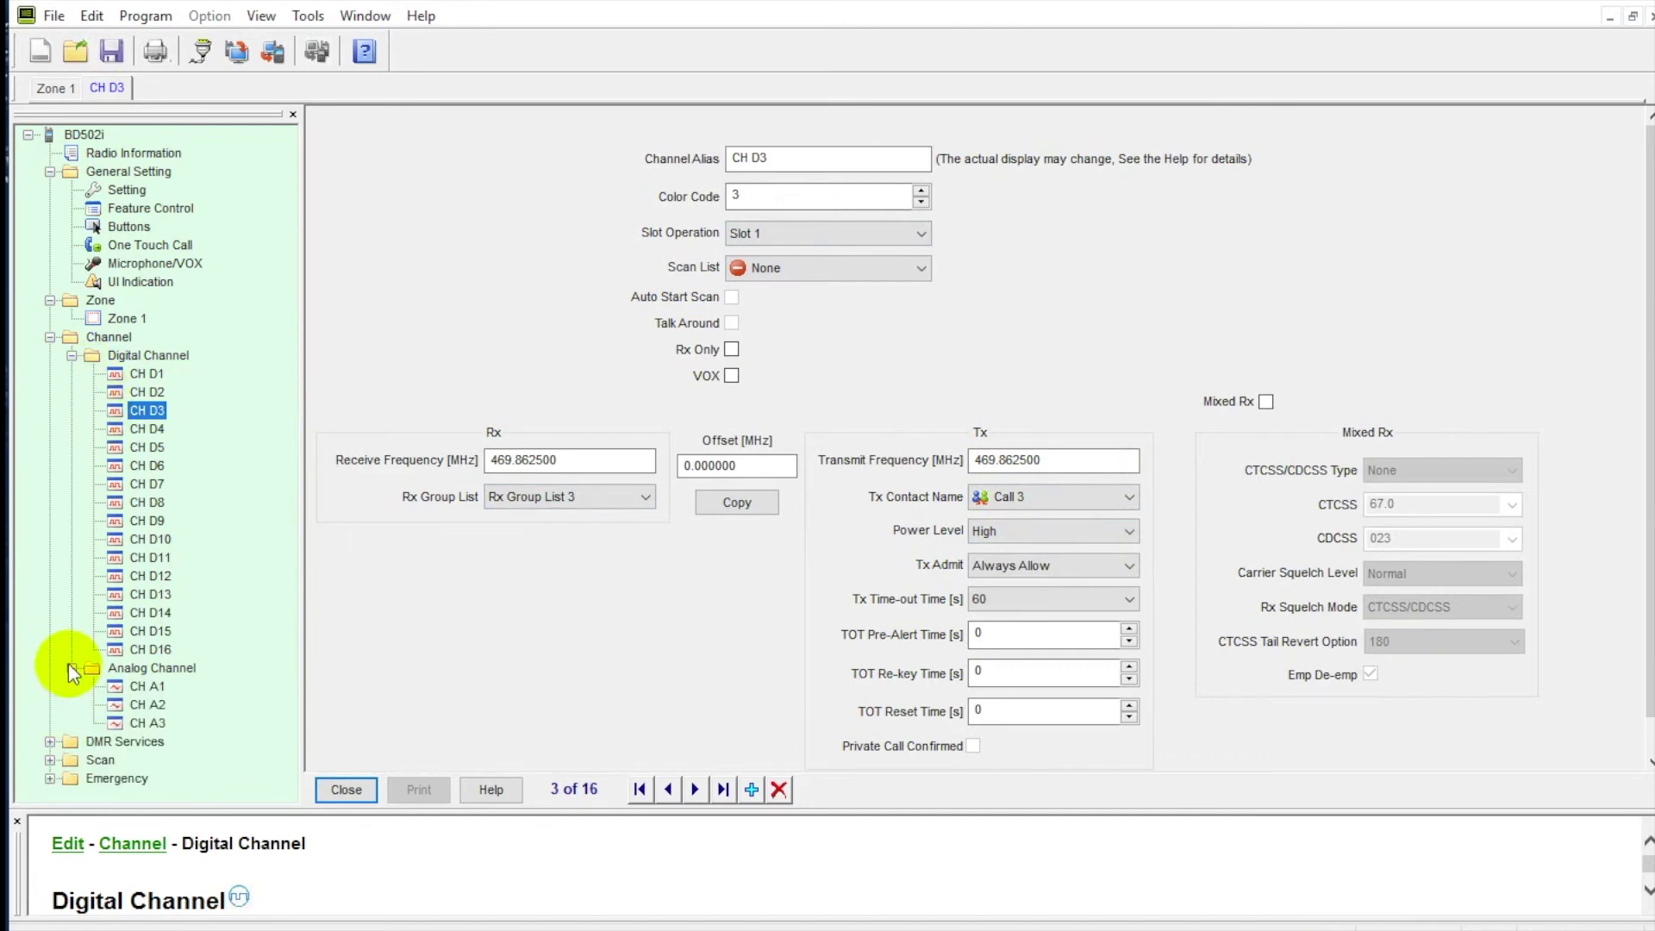
left_click(151, 689)
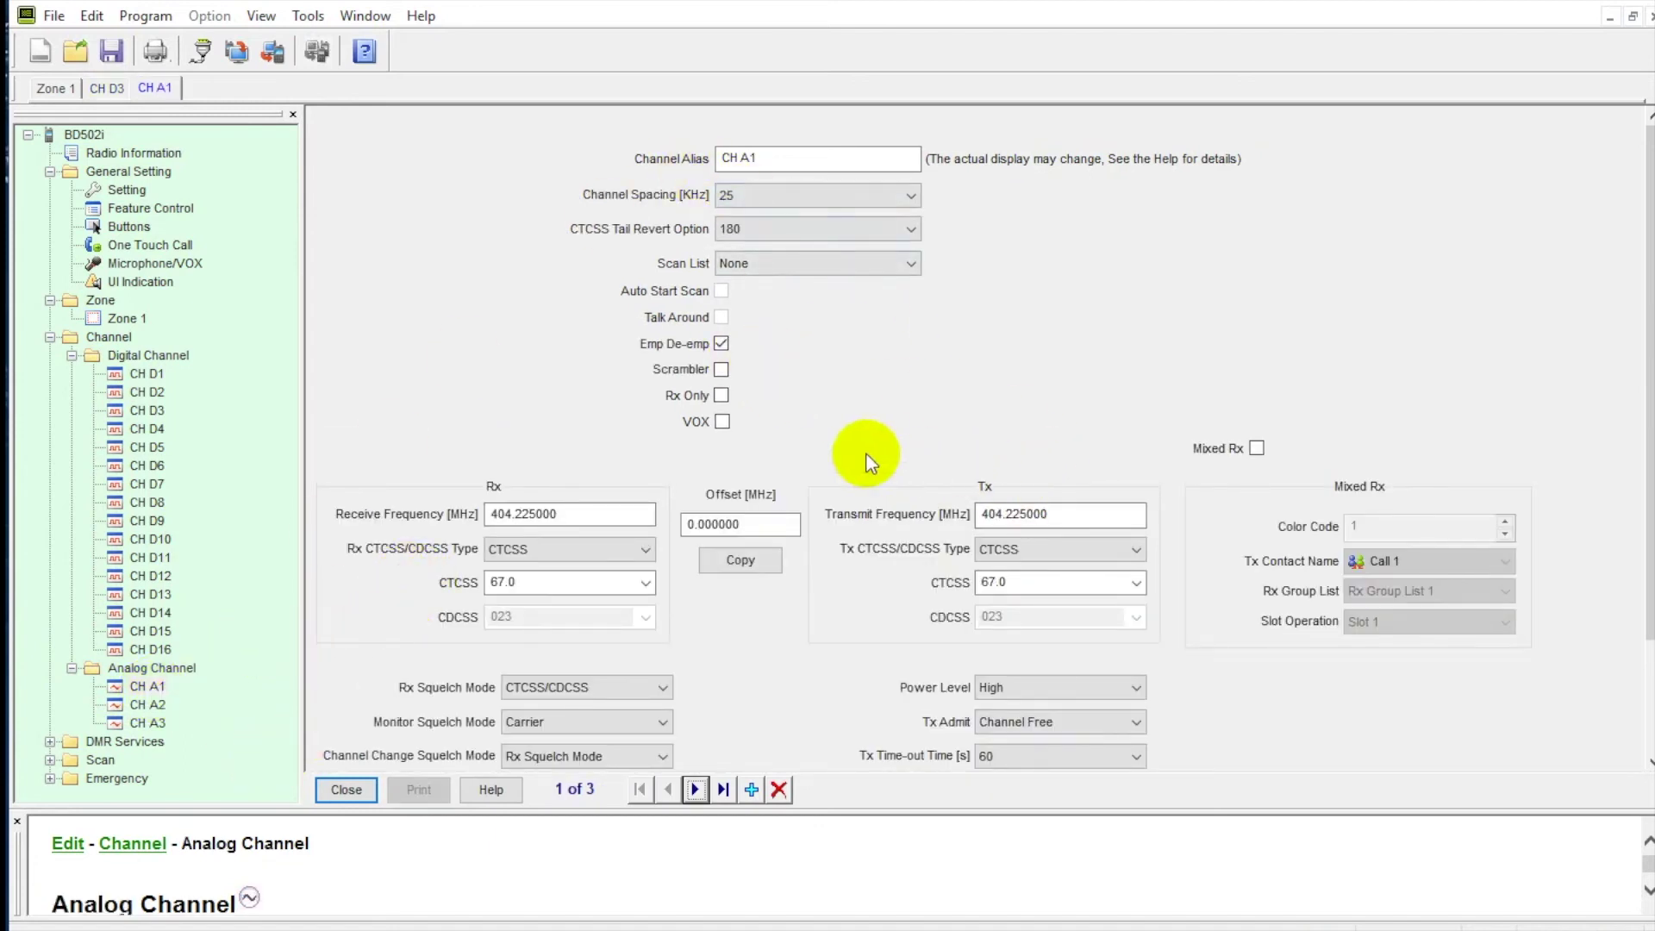
Set CH A1's Channel Spacing to 12.5 kHz and browse the available Rx CTCSS tones without changing the tone.
left_click(916, 199)
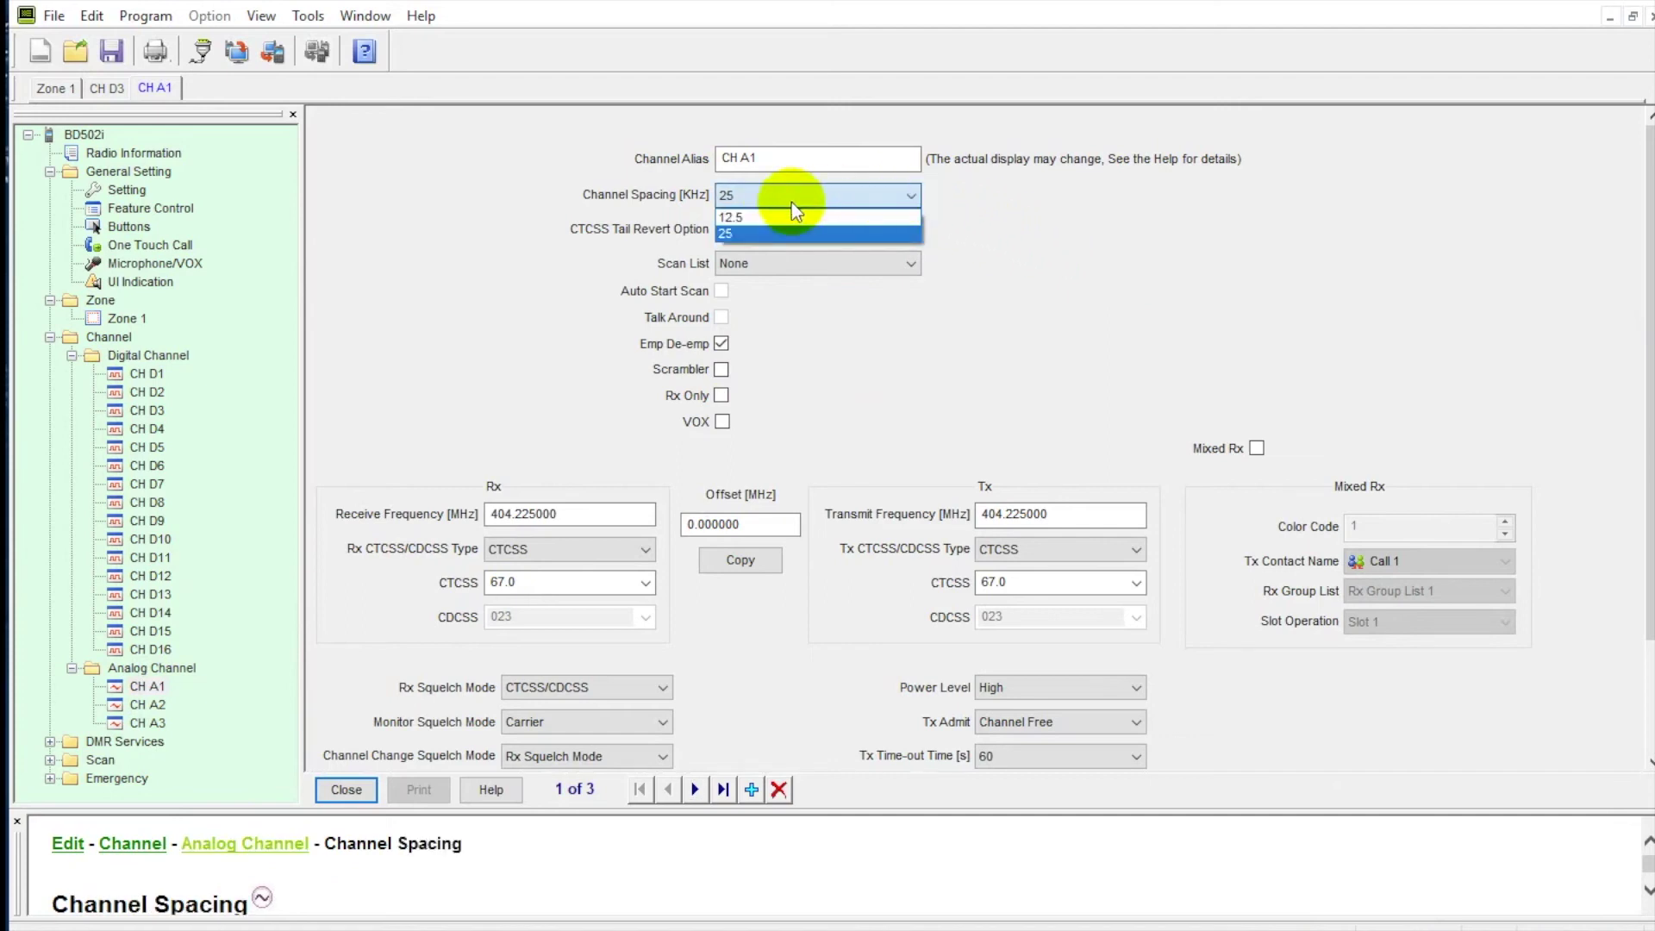
left_click(750, 216)
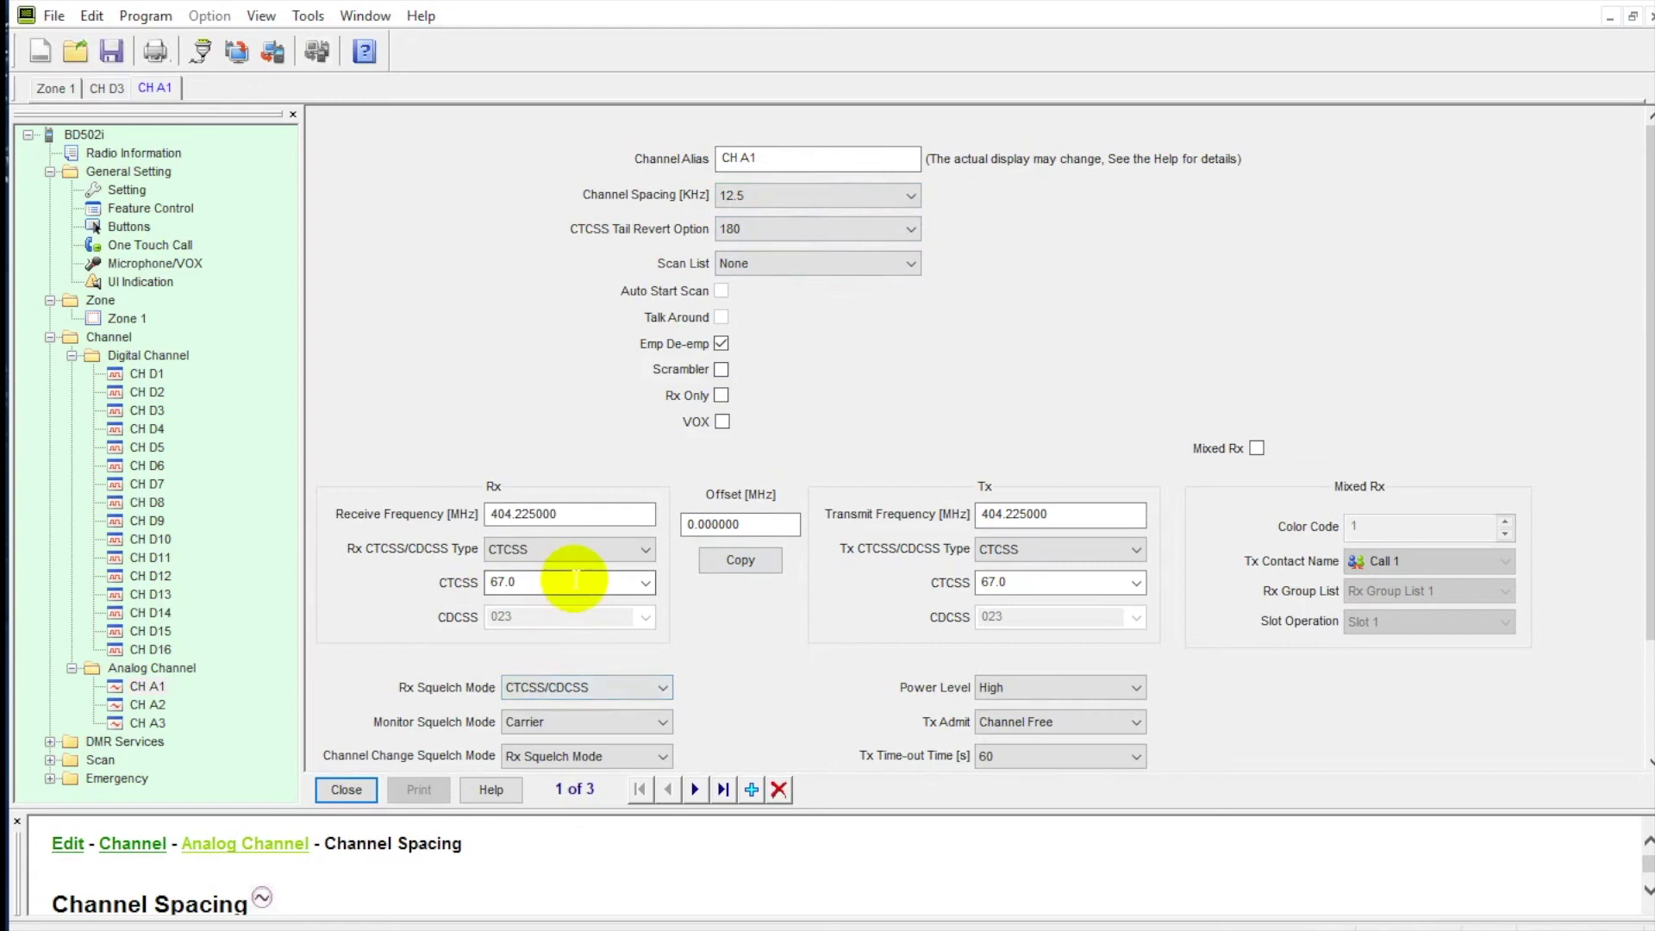
left_click(650, 586)
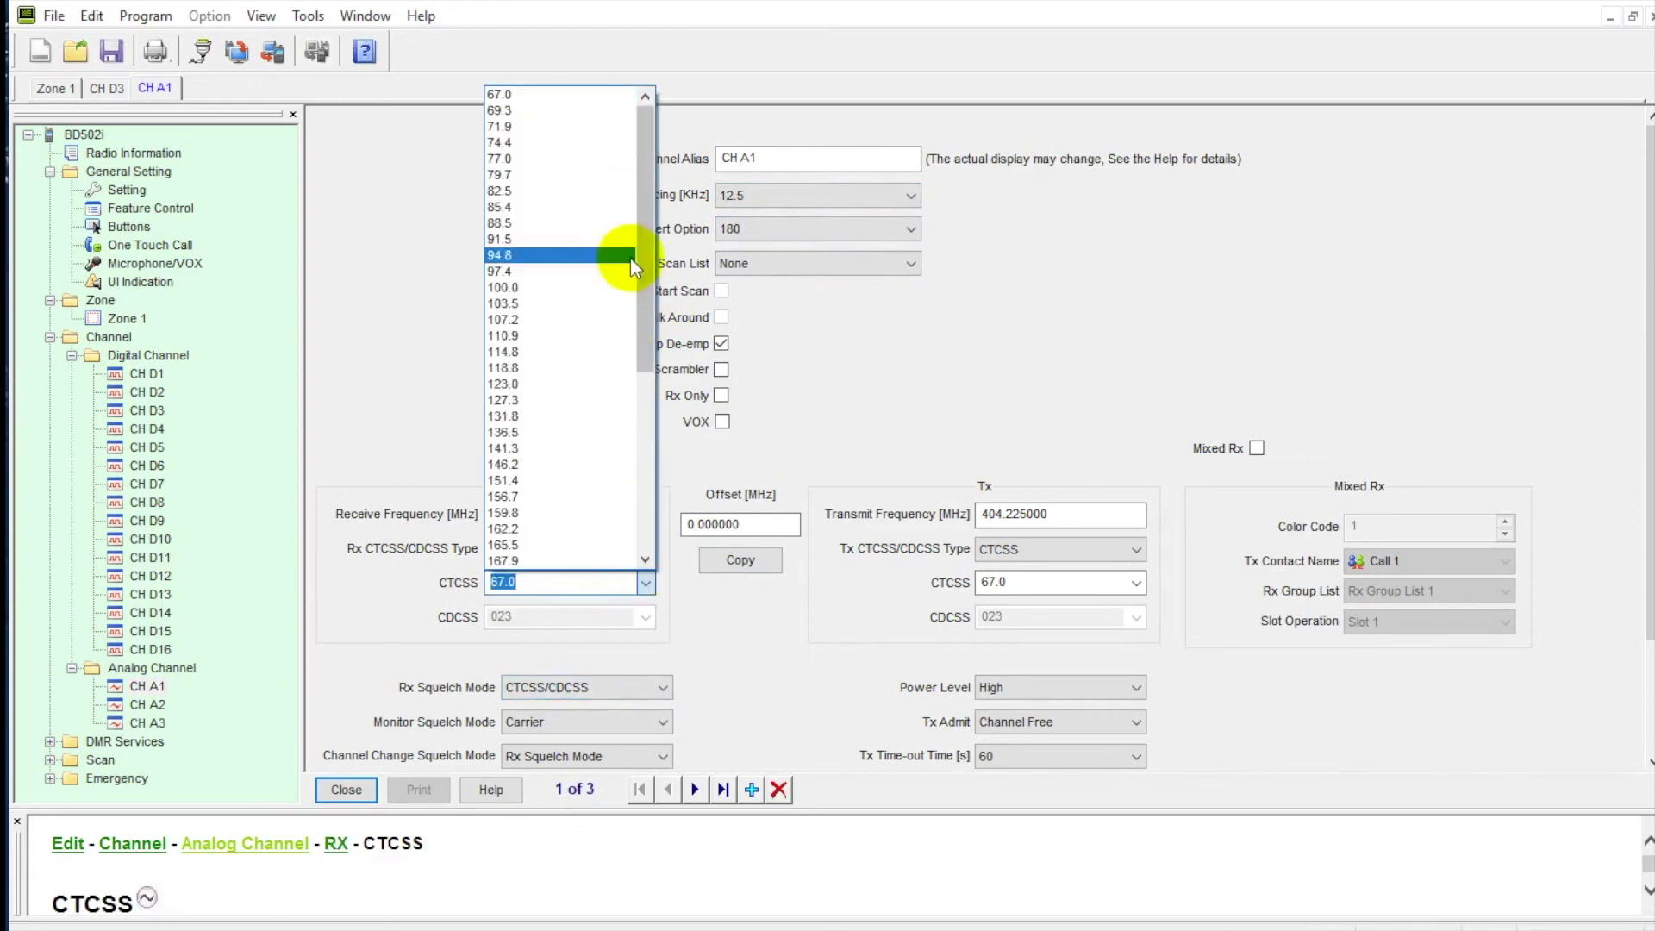
left_click_drag(644, 239, 692, 133)
left_click(1050, 405)
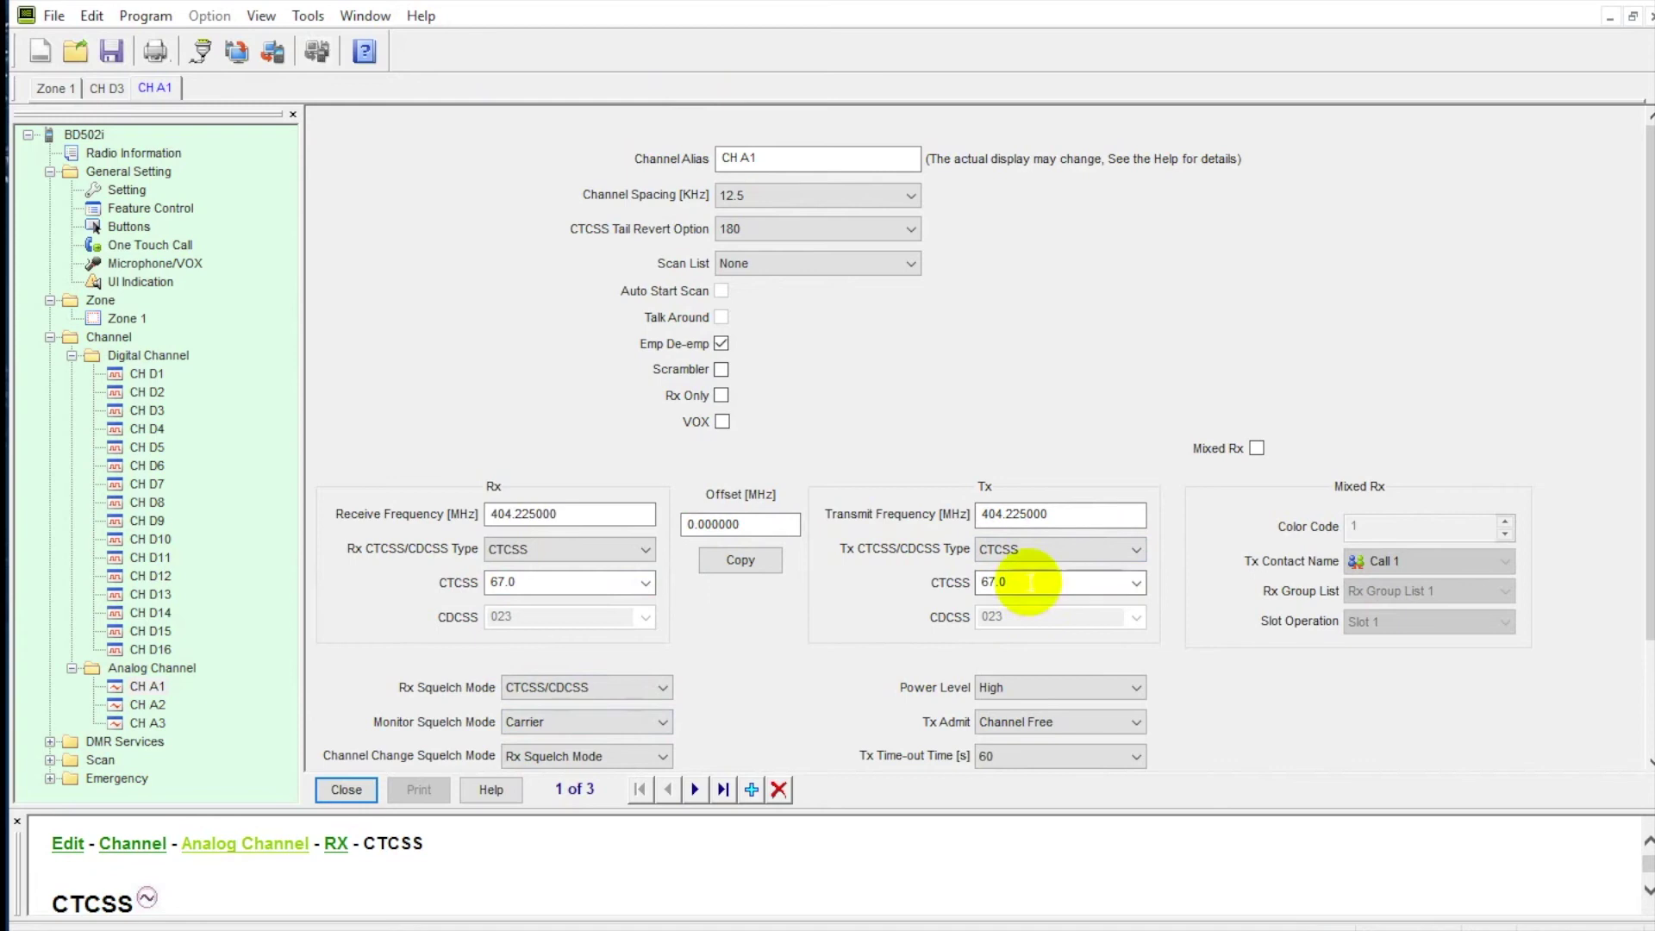
Set CH A1's Tx CTCSS/CDCSS Type to CDCSS Invert and view the remaining channel settings.
left_click(1053, 552)
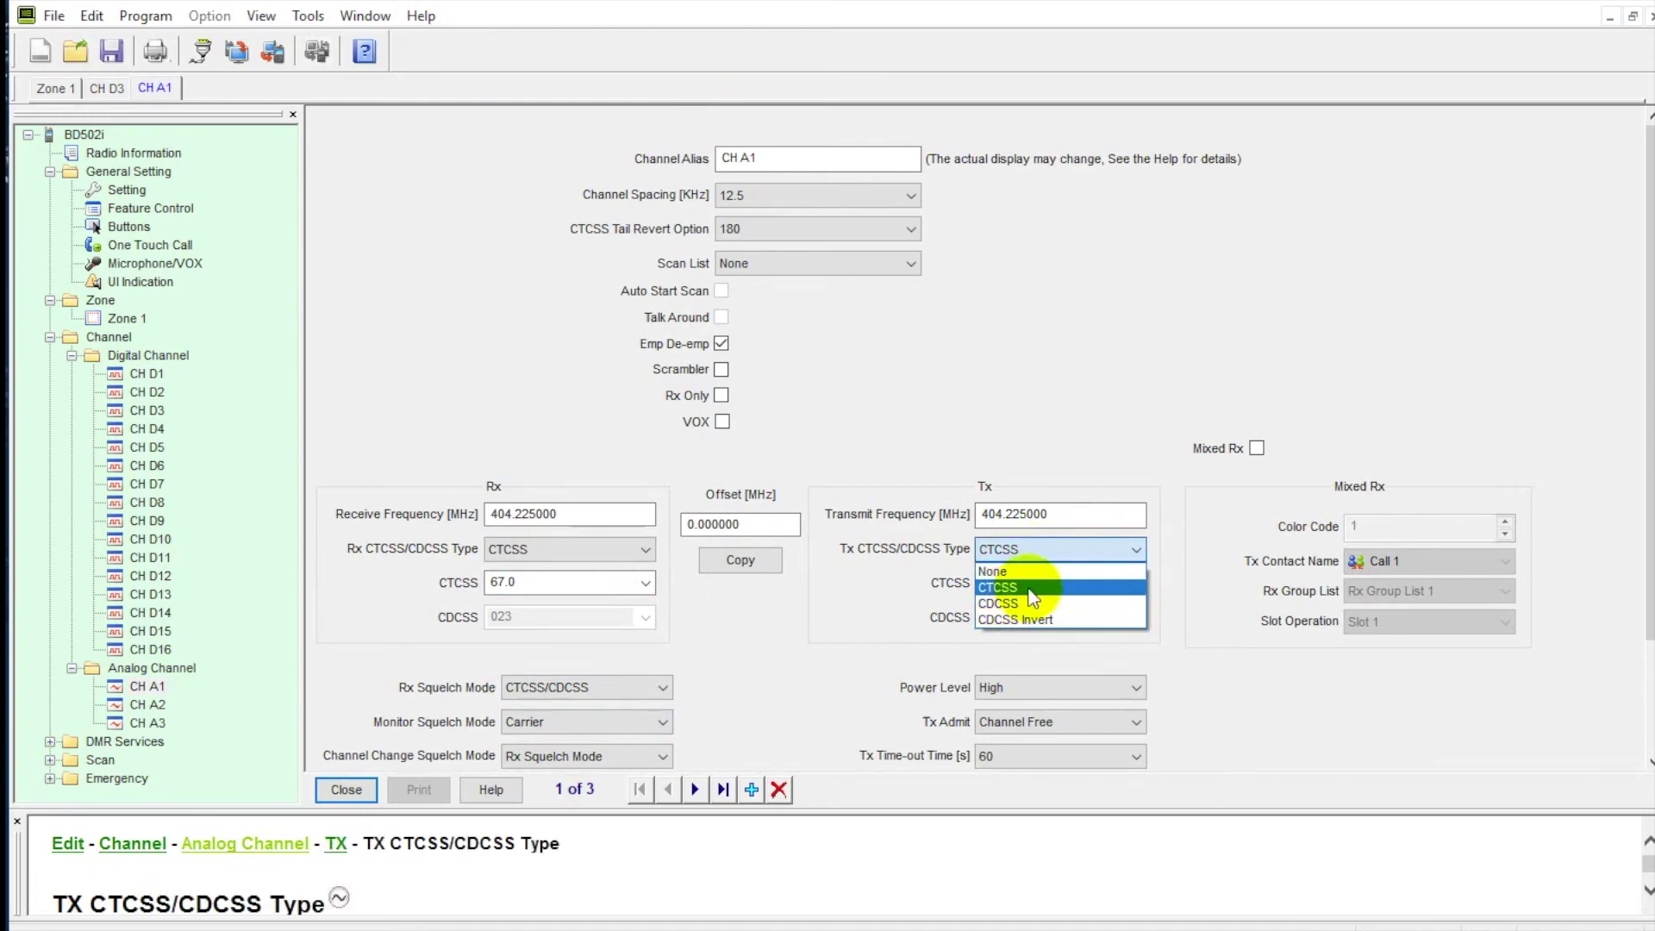
left_click(1034, 587)
left_click(1058, 550)
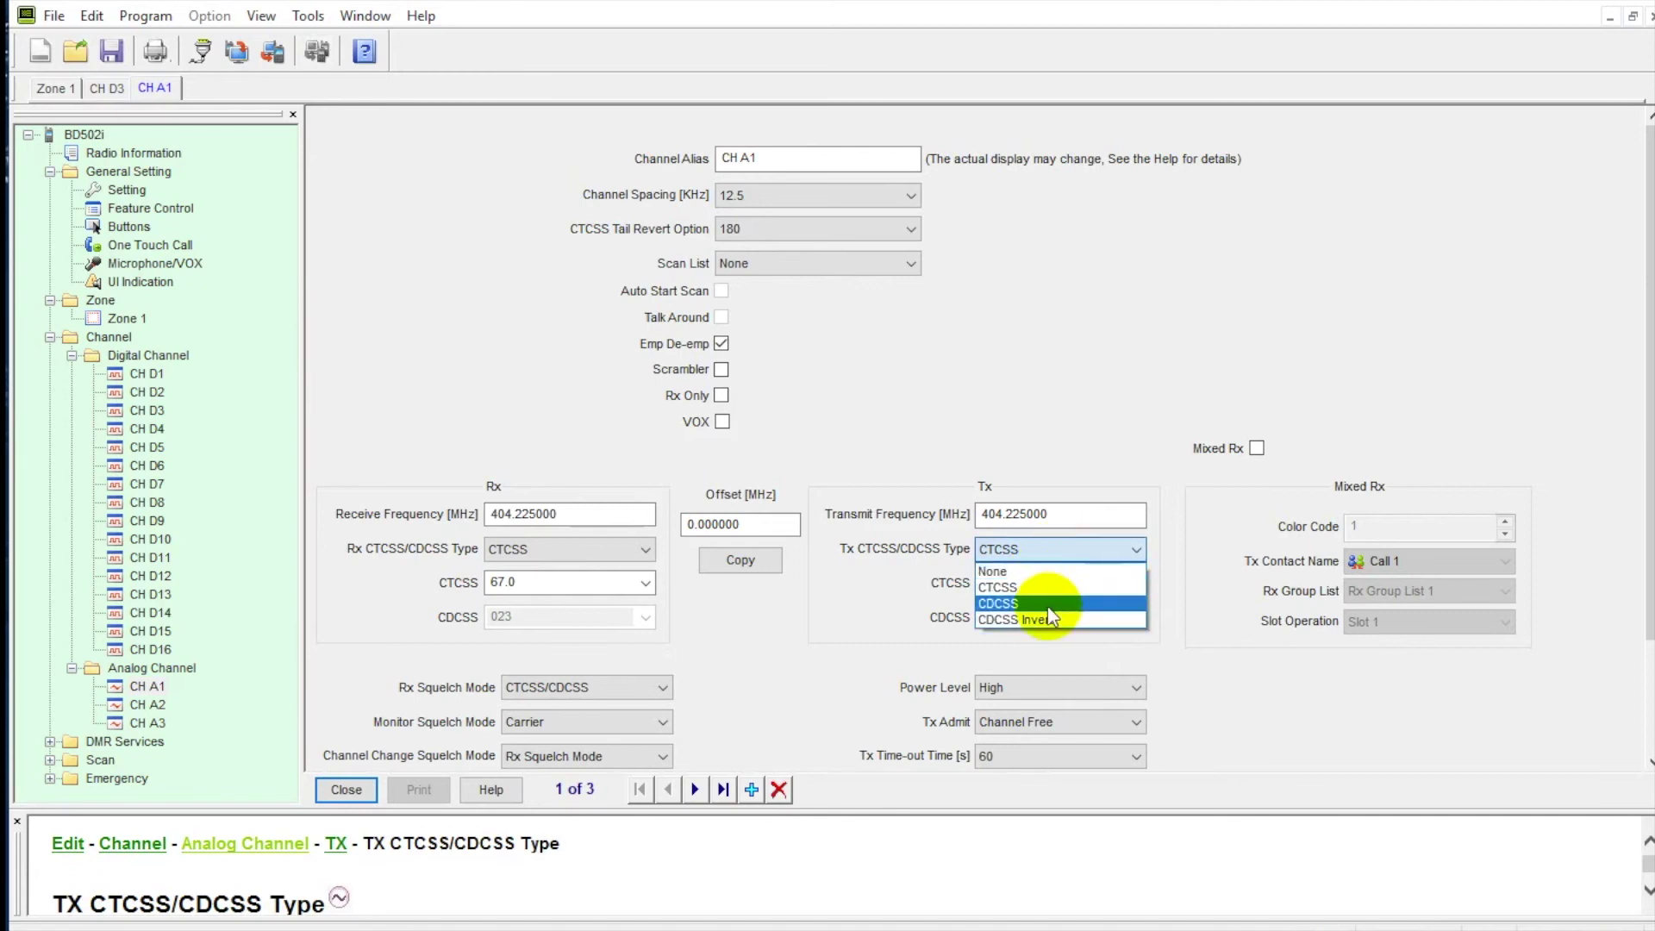
left_click(1054, 622)
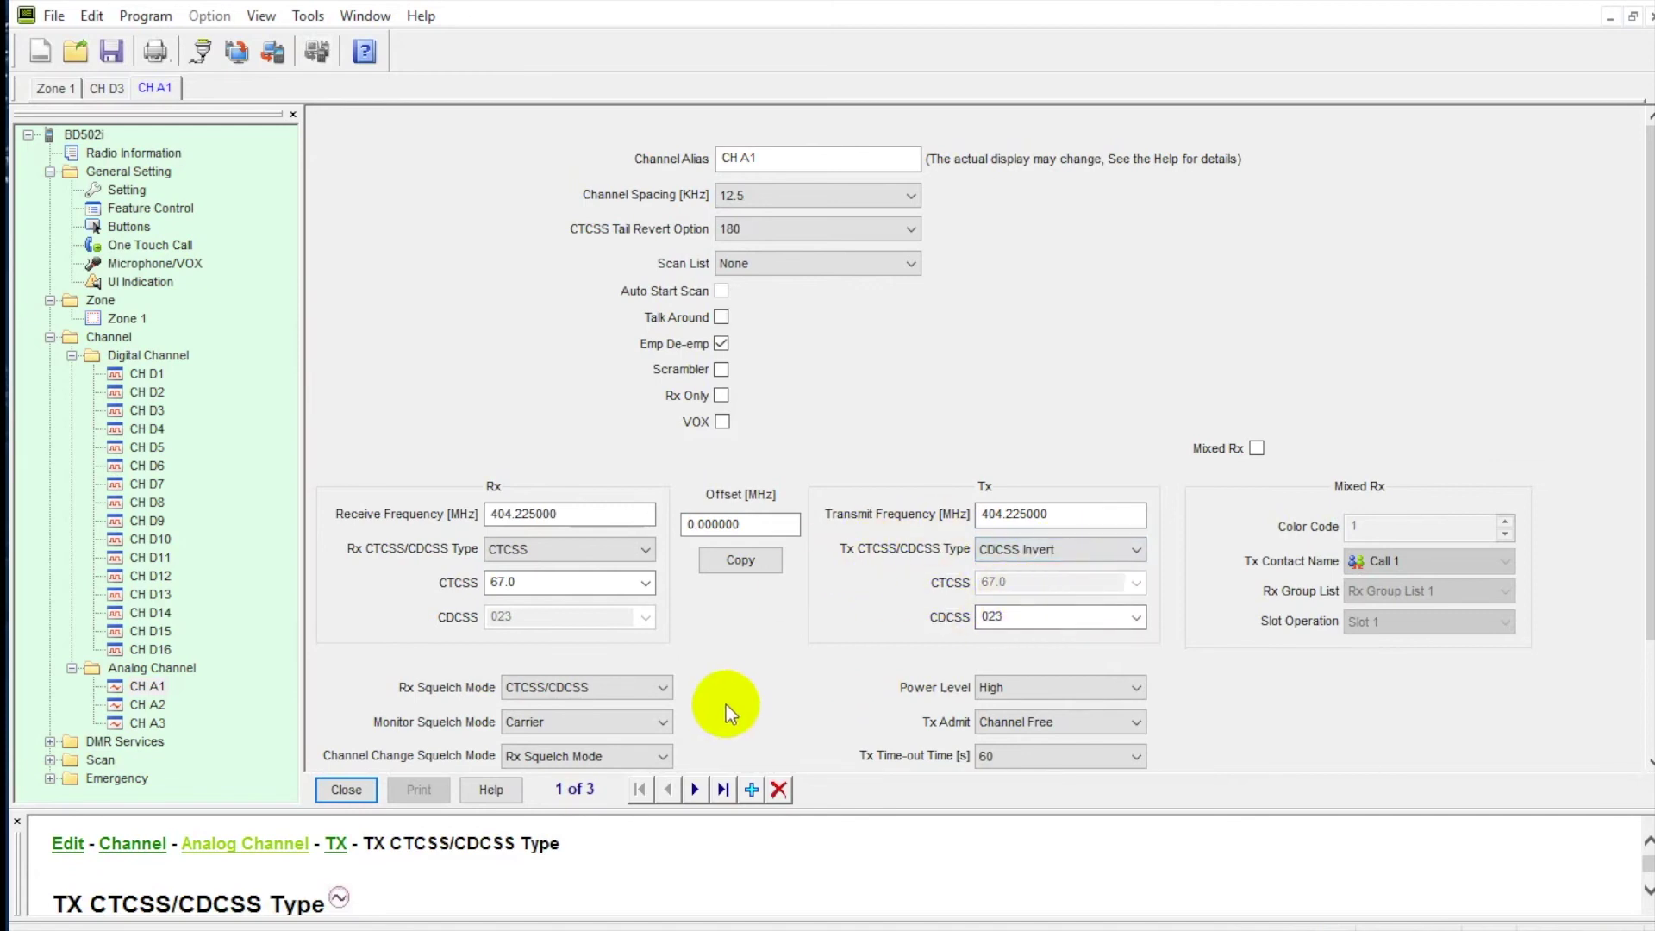
scroll(776, 694, "down", 1)
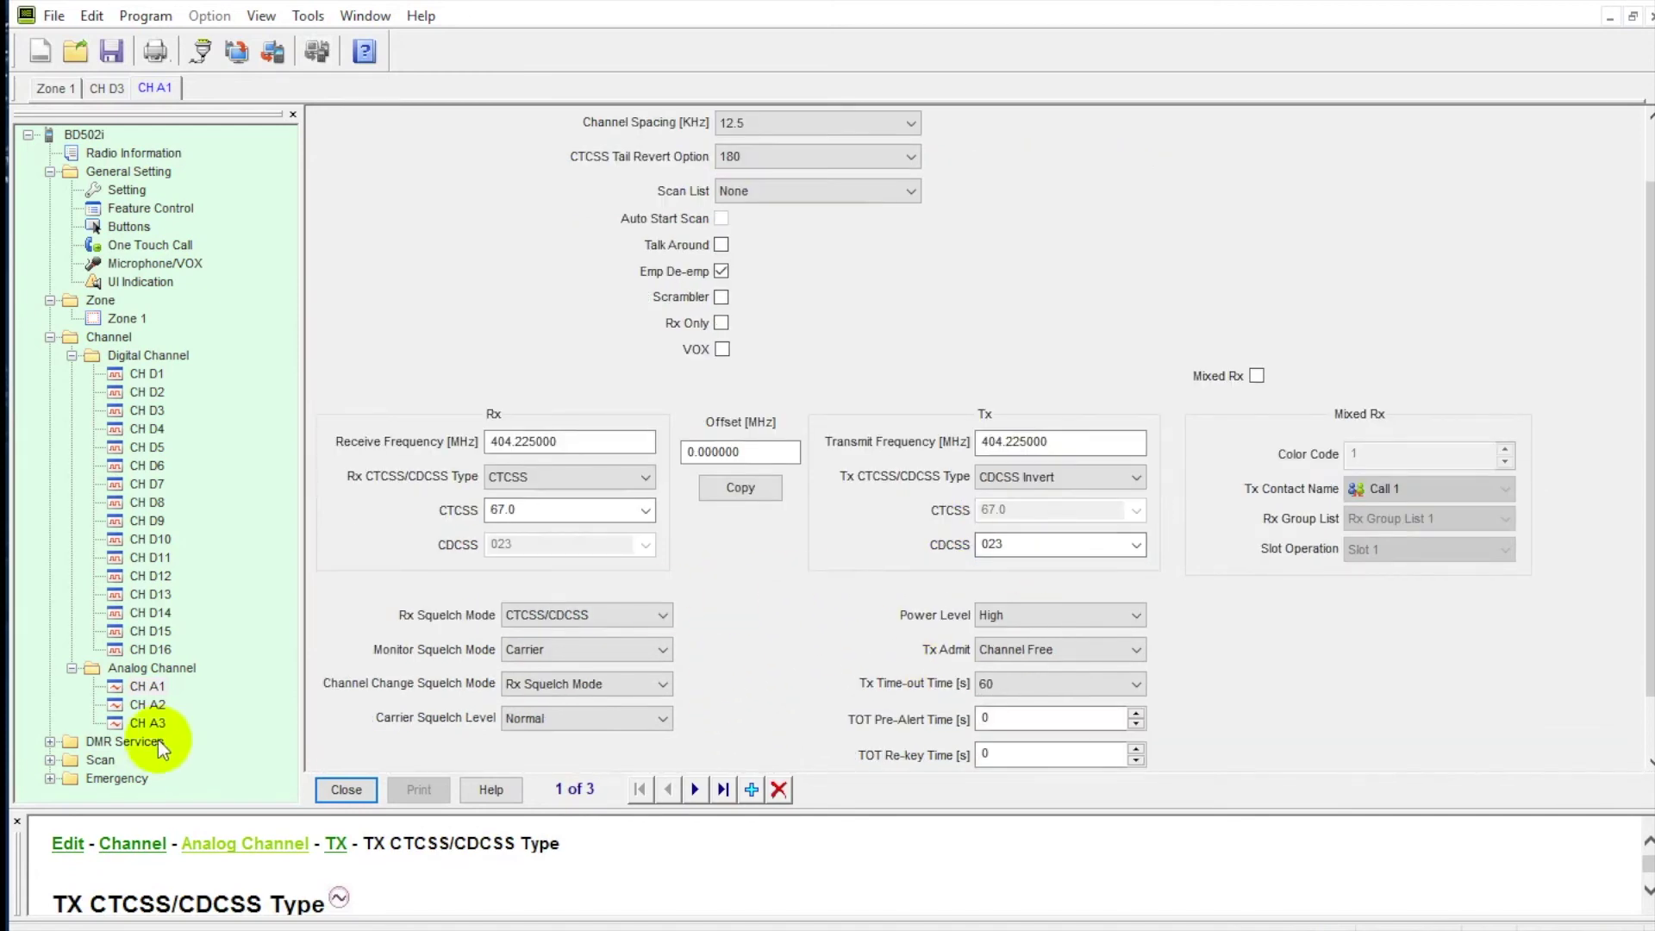
Examine the Basic settings and the Contact list under DMR Services.
left_click(49, 740)
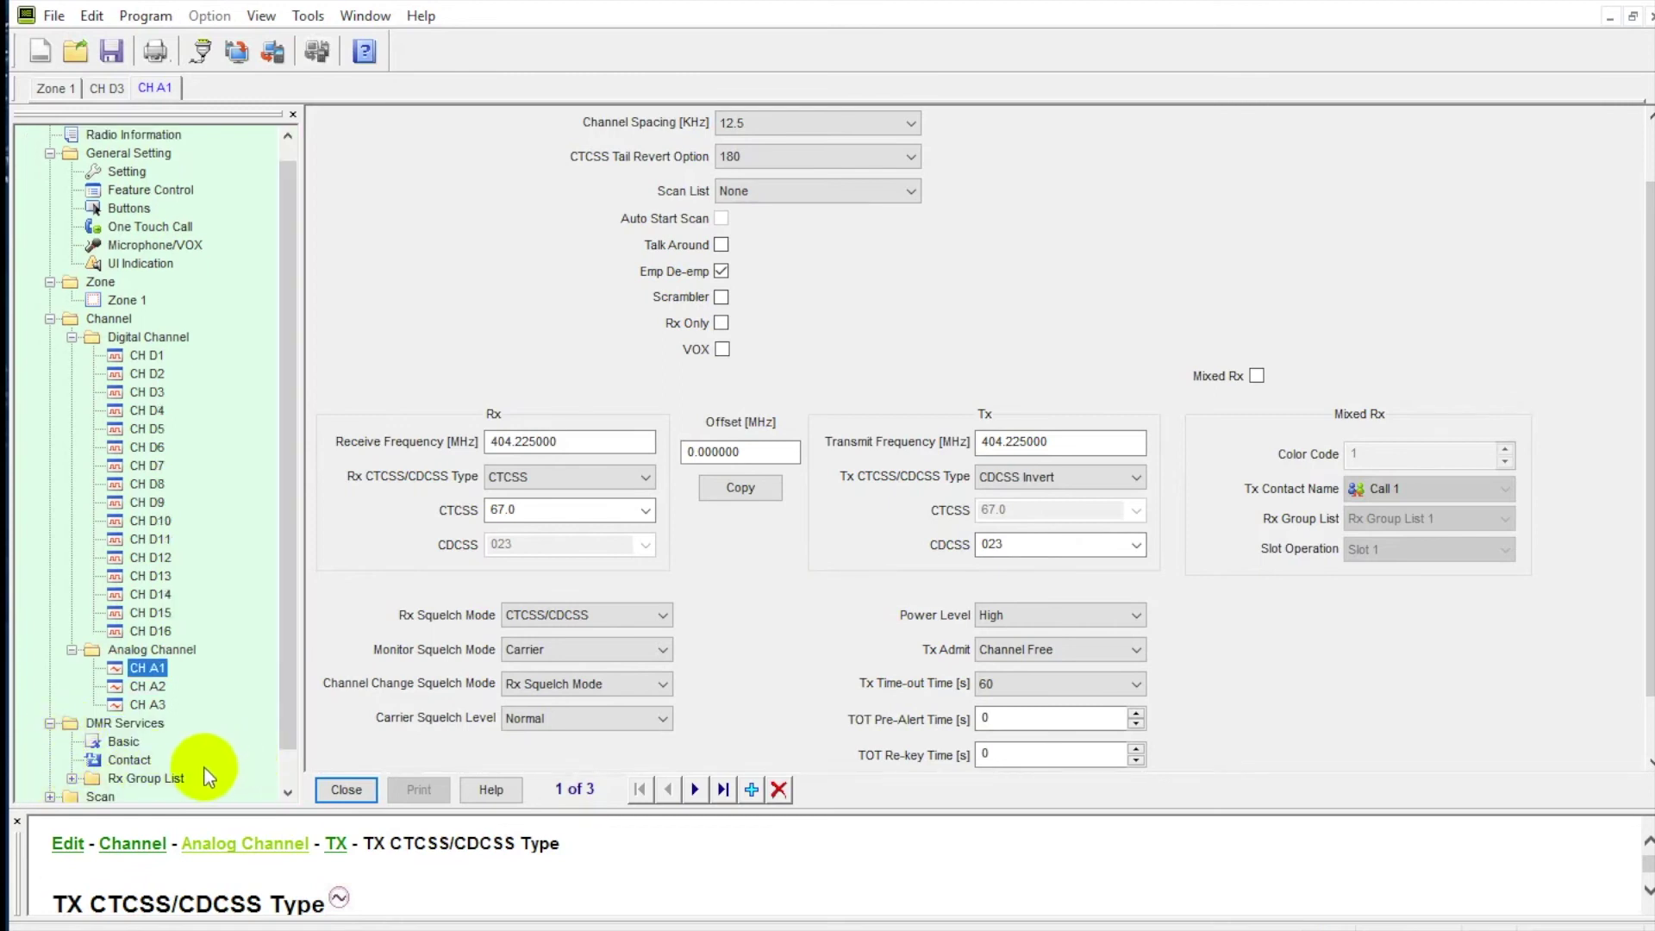
left_click(118, 742)
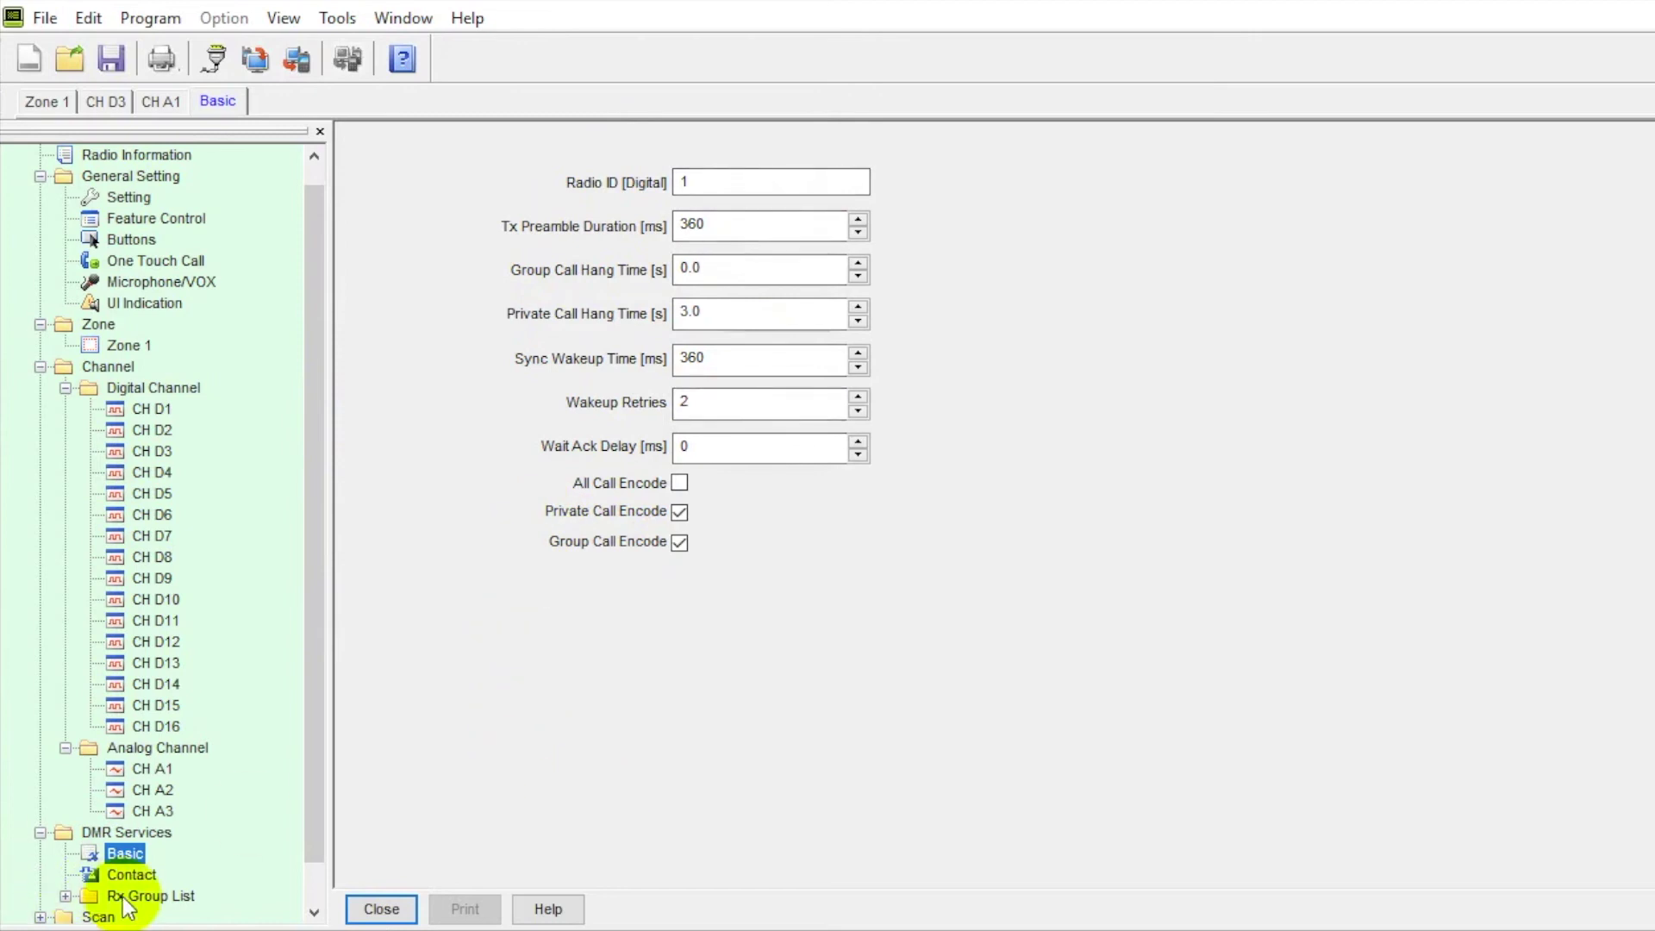
left_click(128, 871)
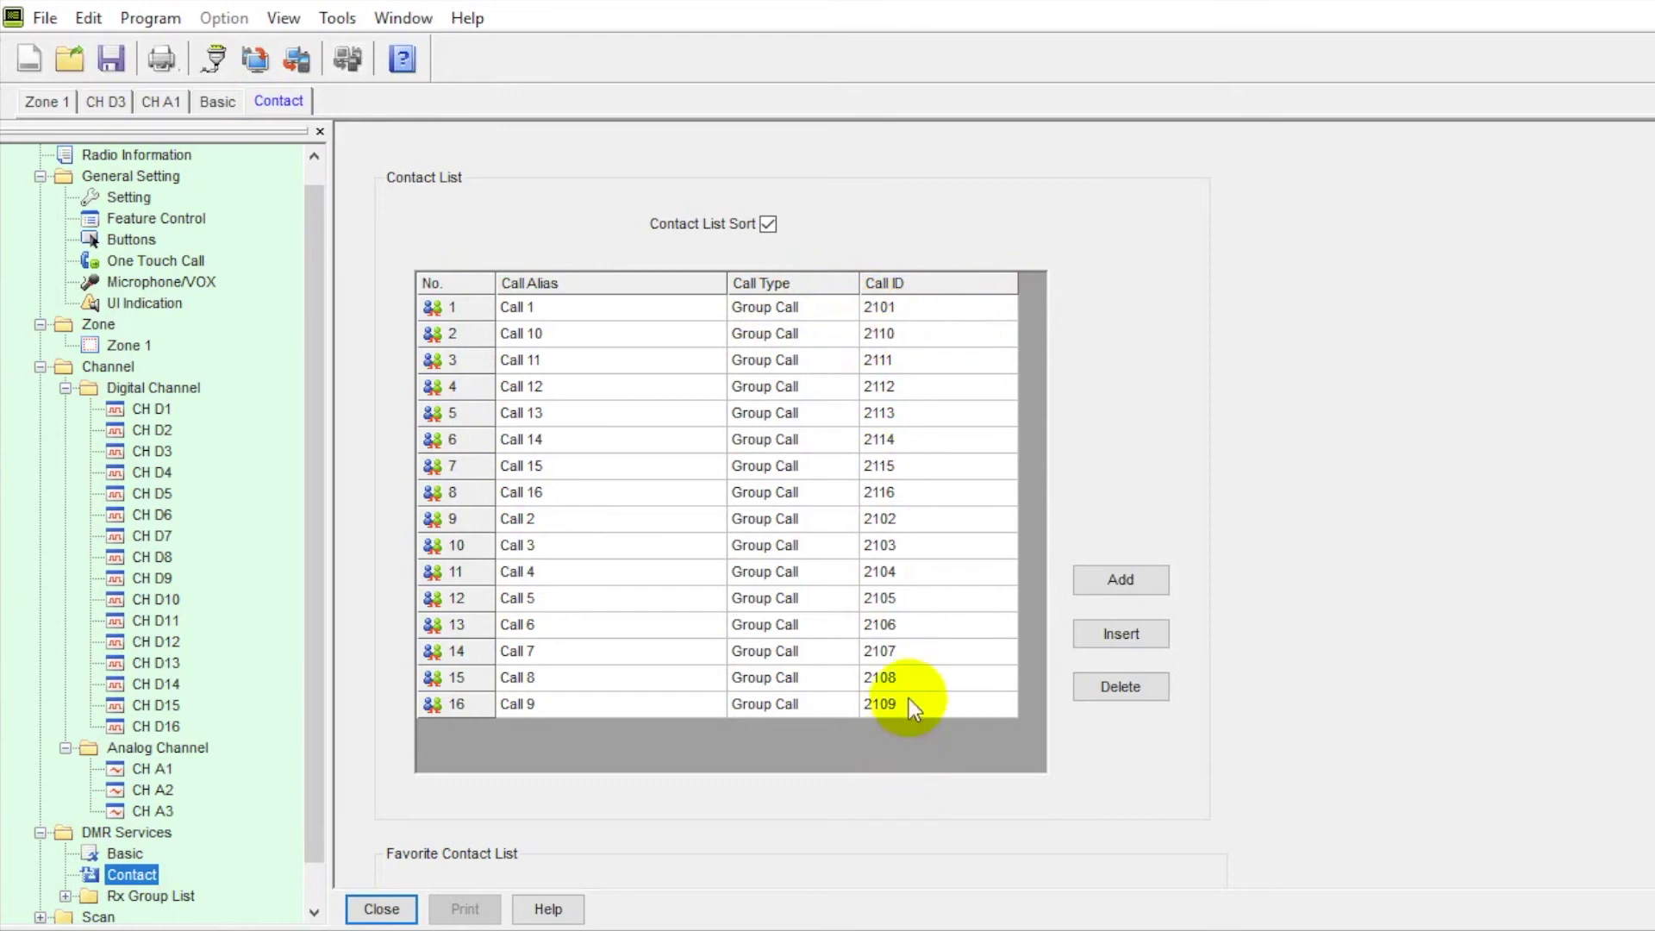
Look through Rx Group Lists 1 to 7 to examine the available and member calls of each.
left_click(65, 896)
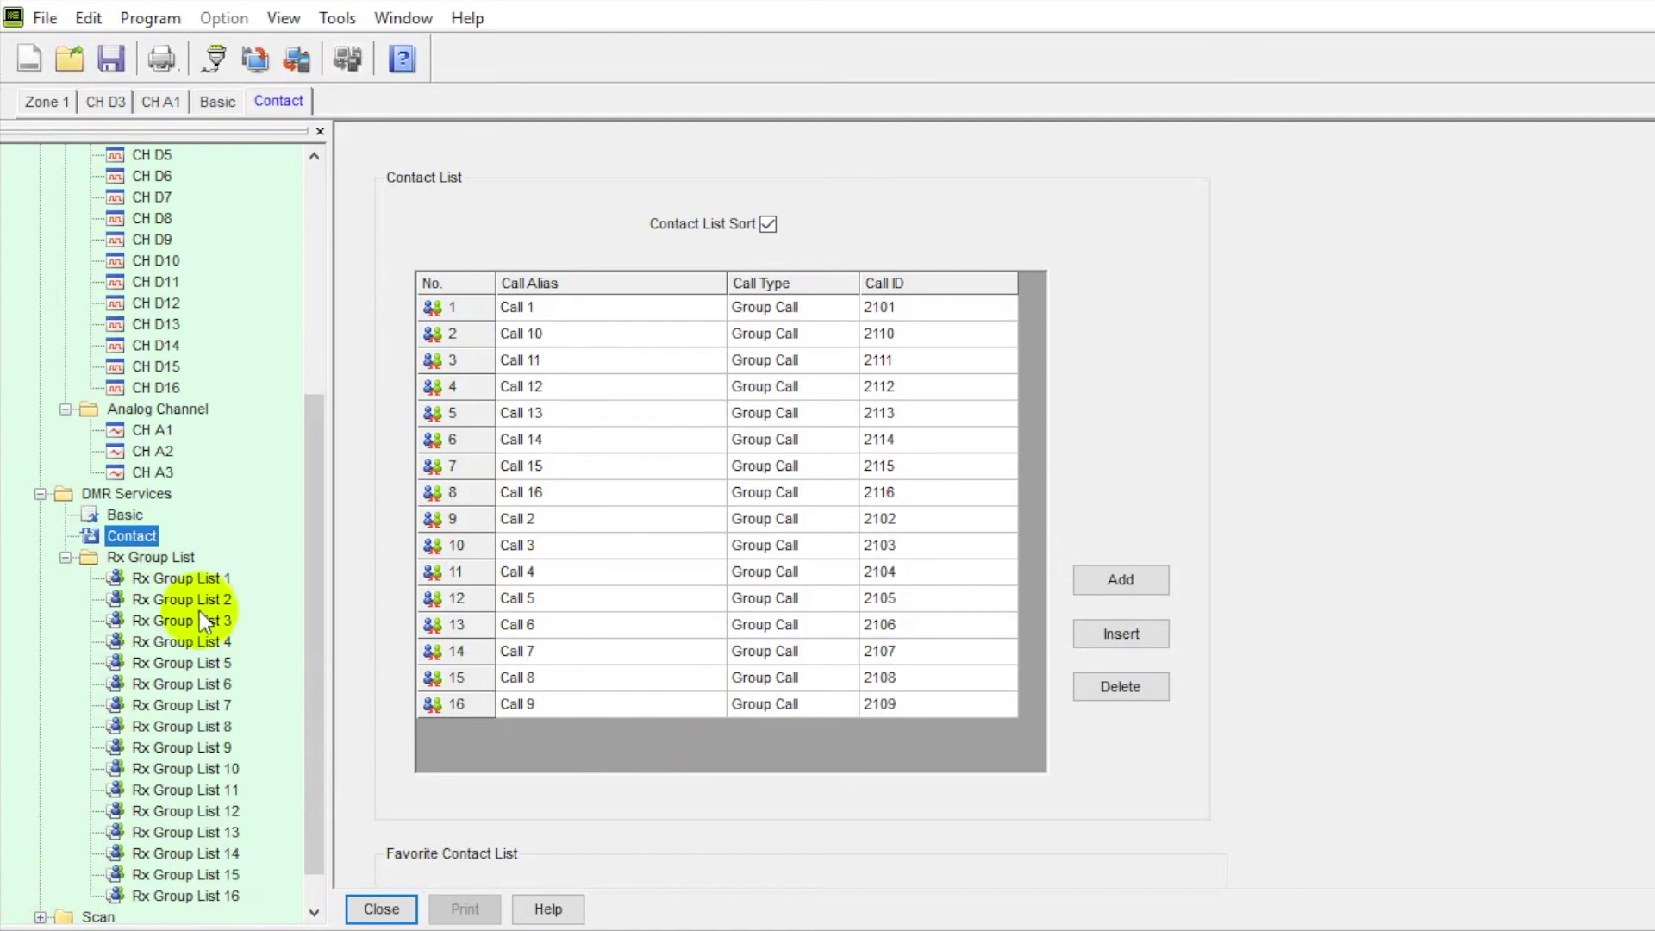
left_click(215, 579)
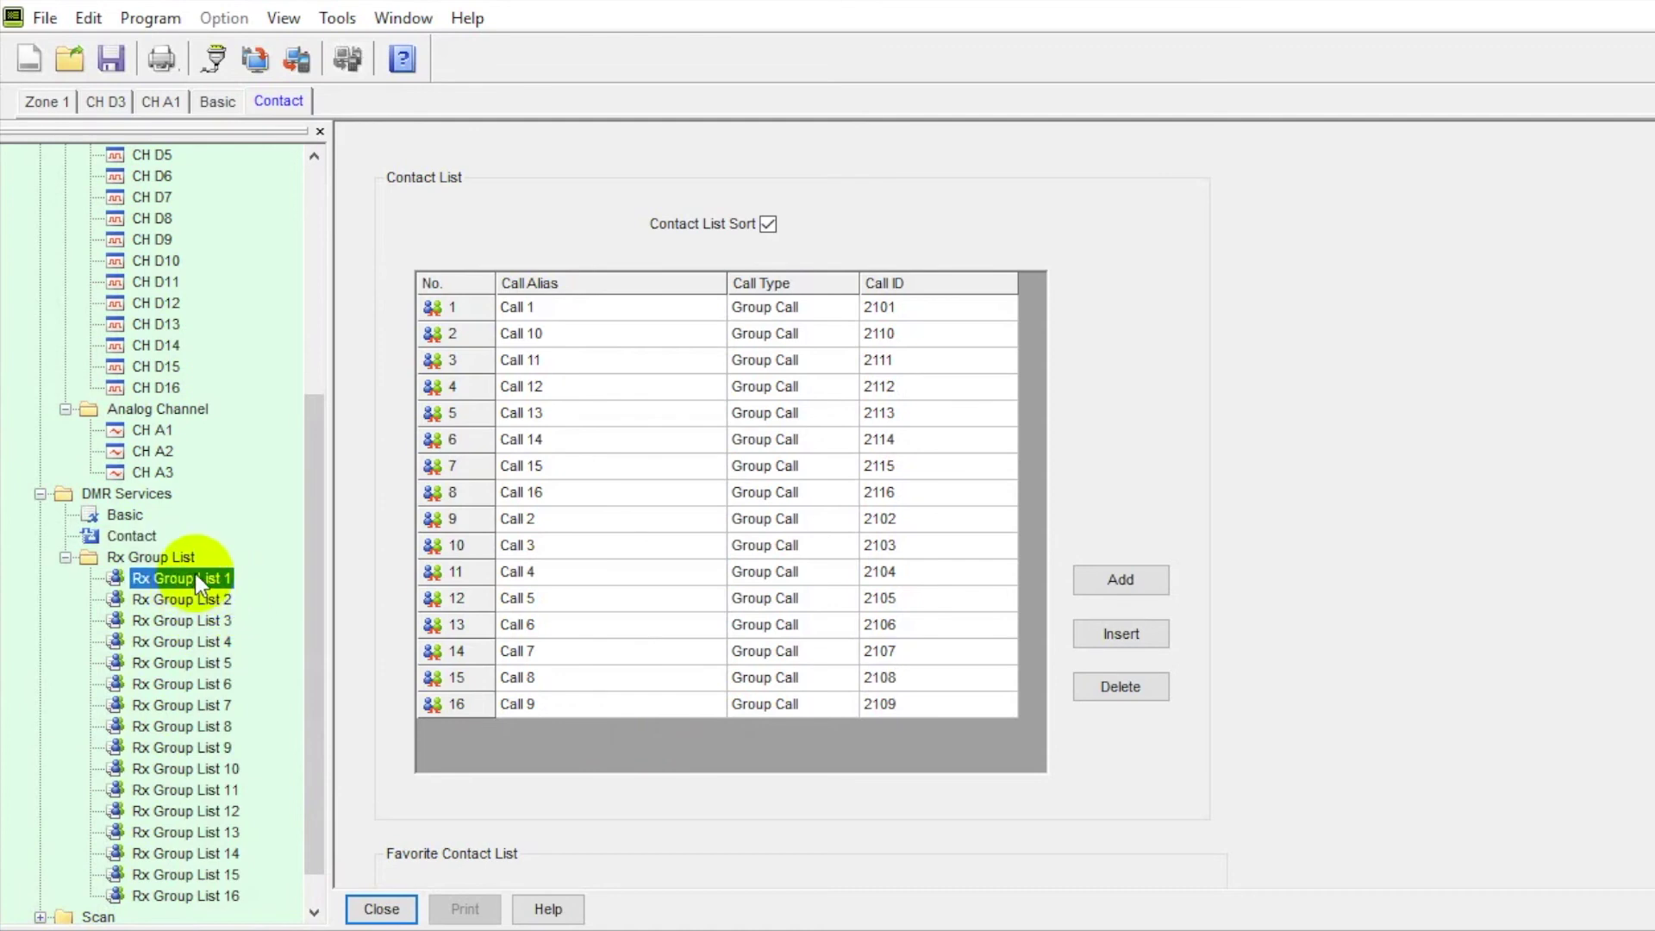
left_click(194, 595)
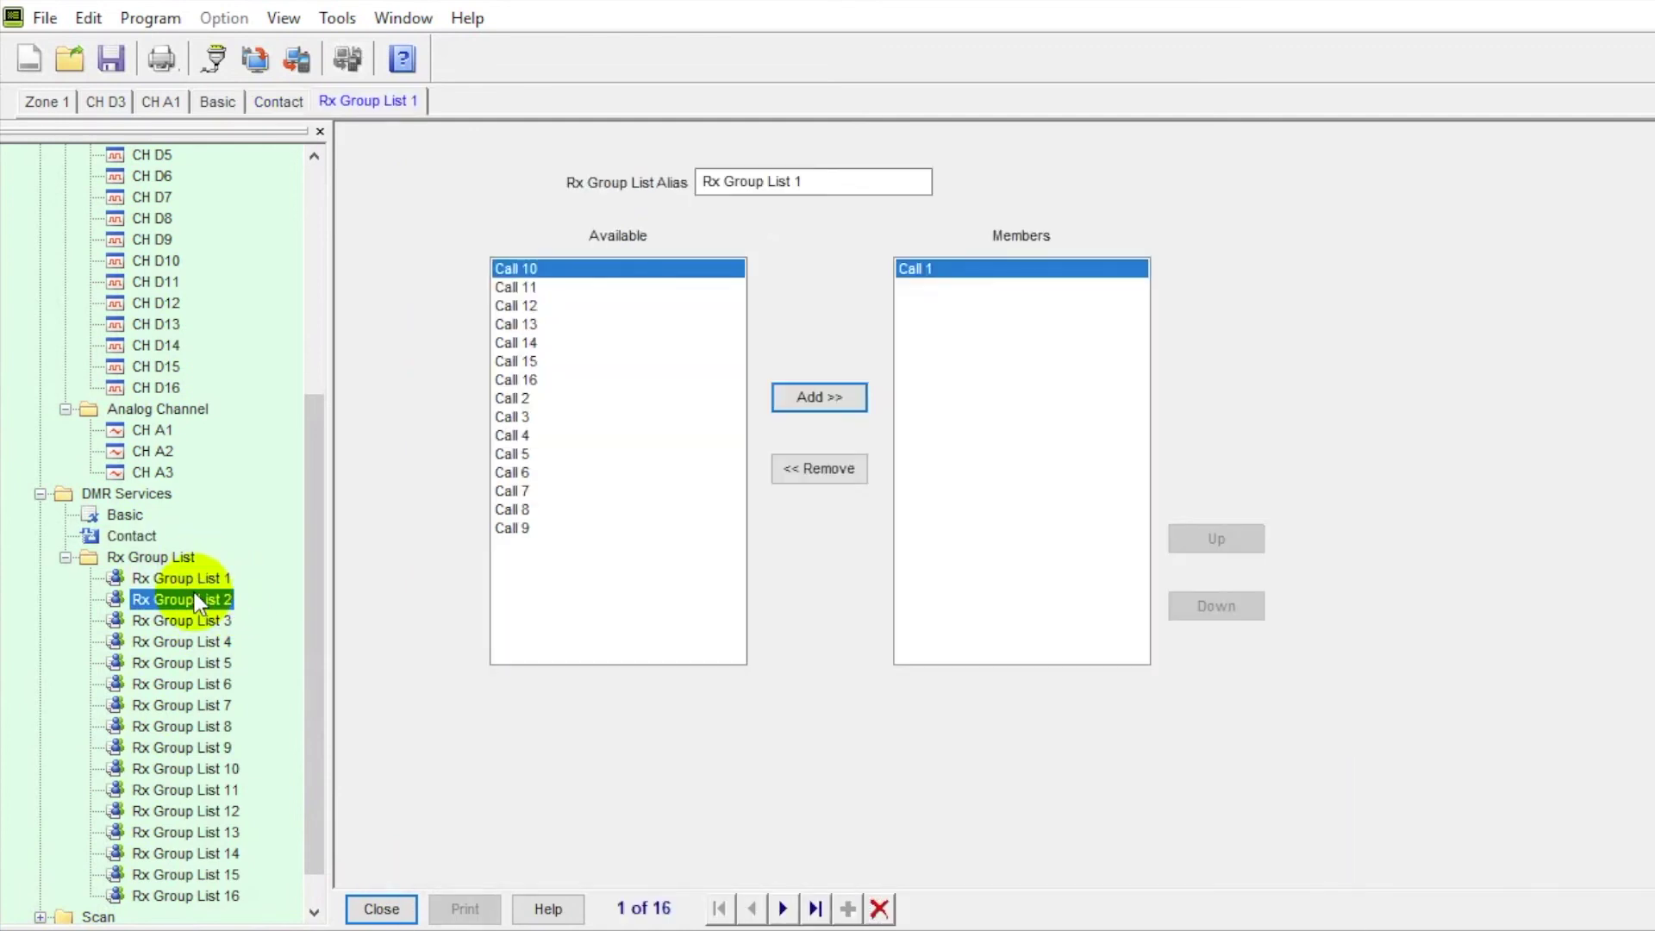
left_click(194, 621)
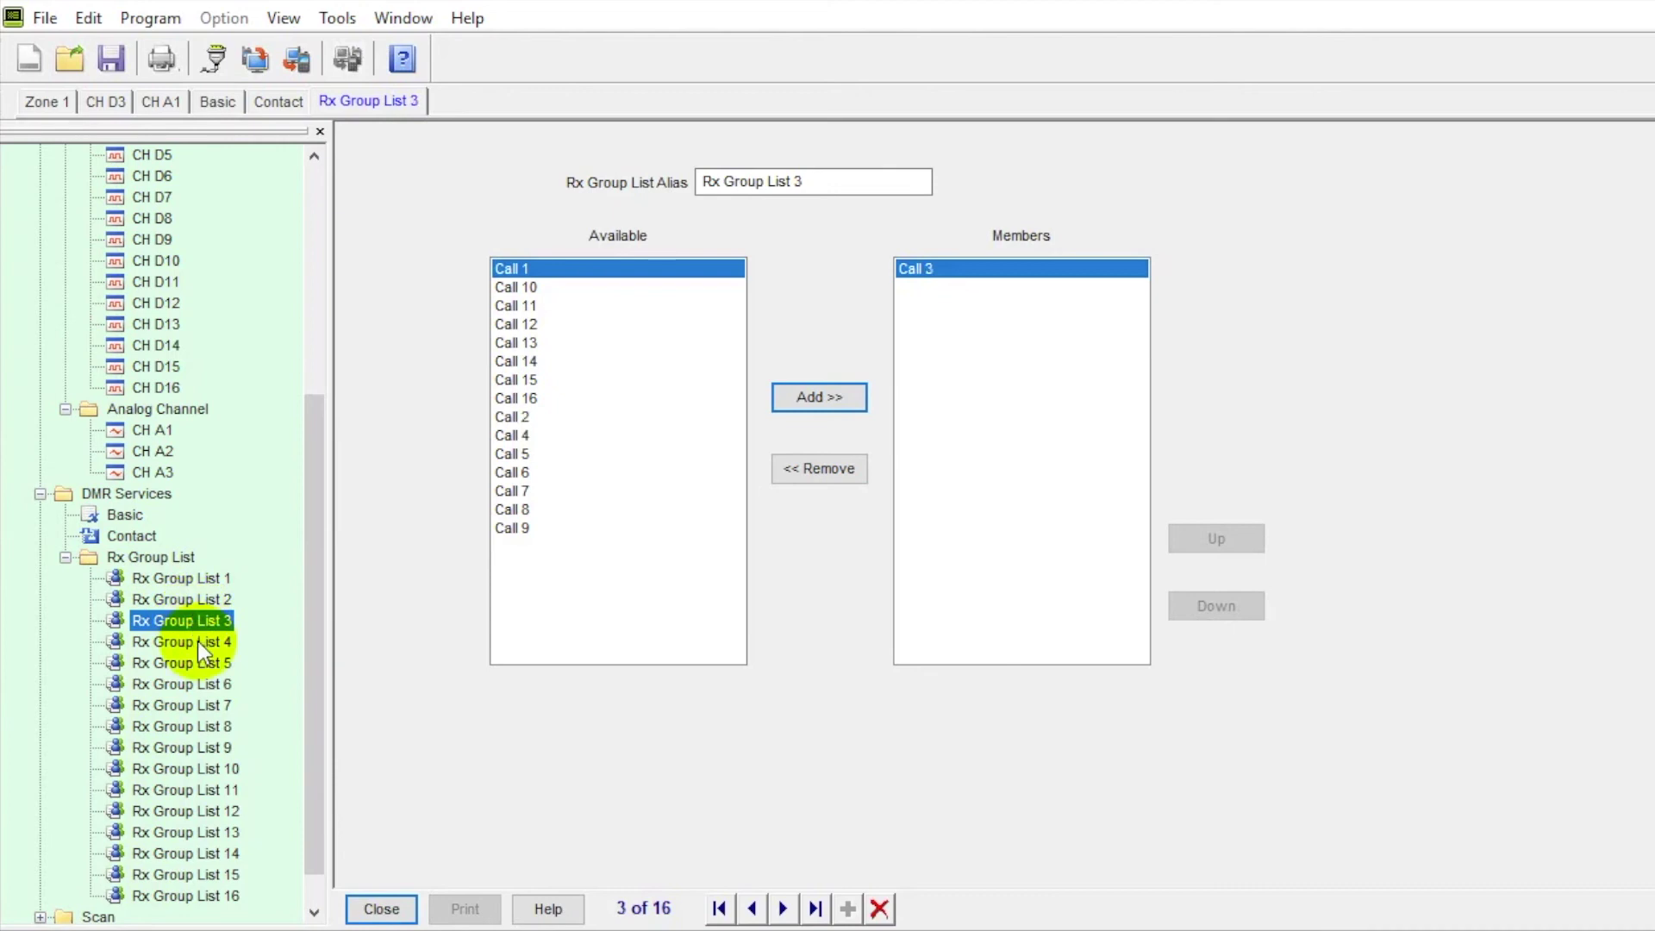
left_click(199, 640)
left_click(177, 661)
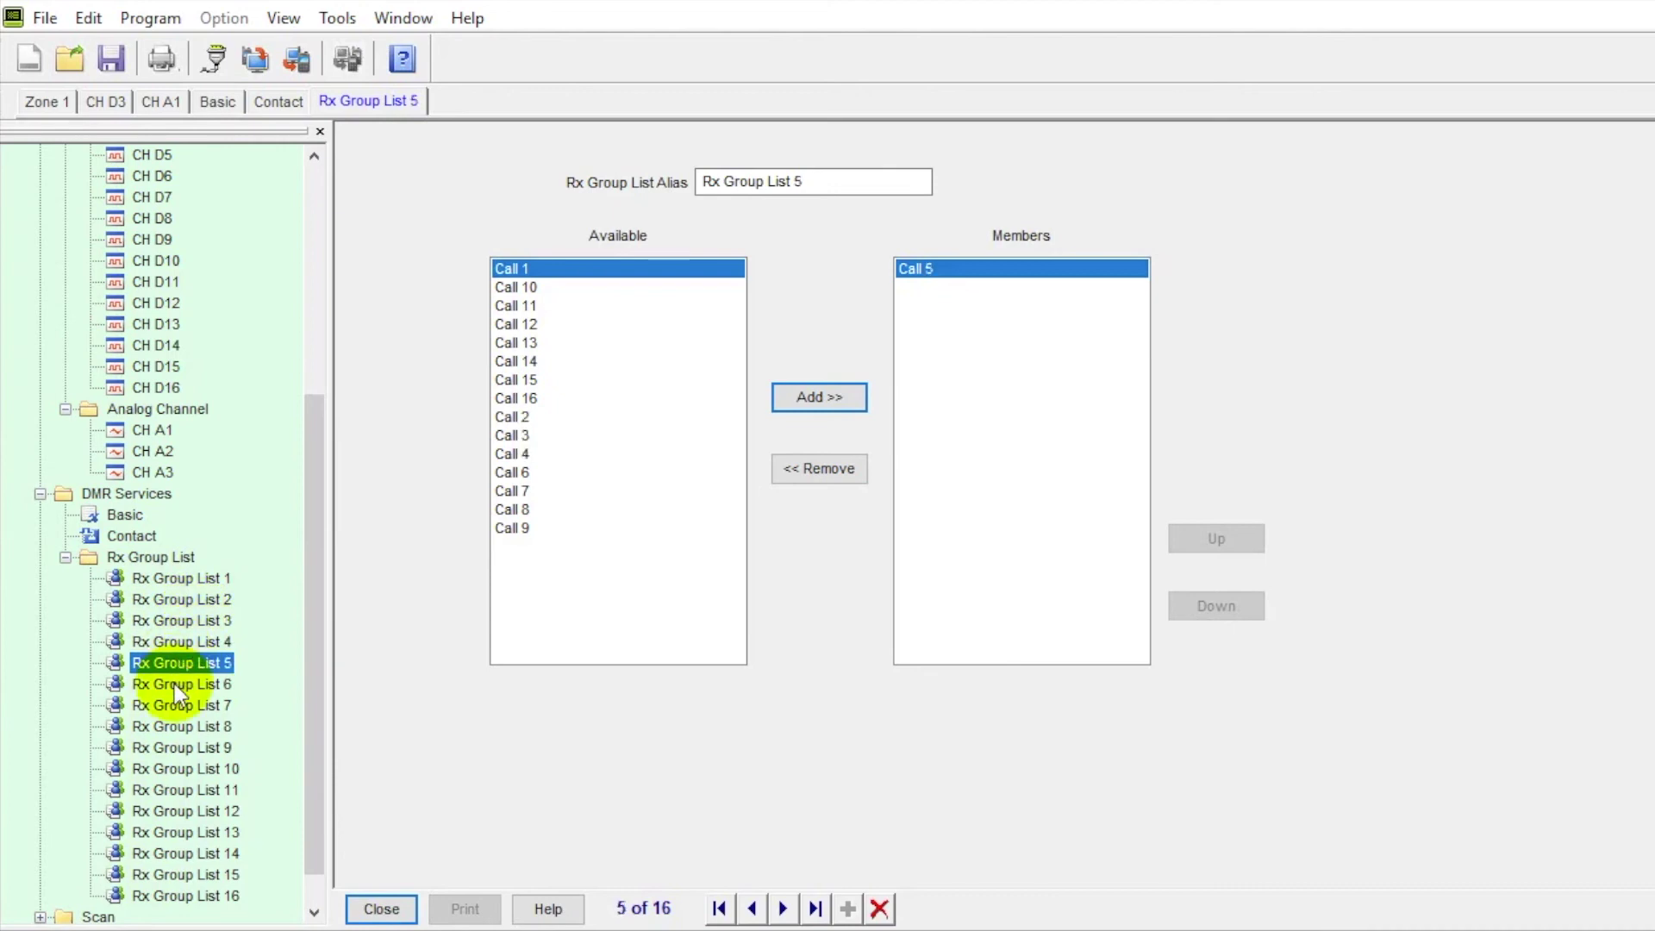
left_click(174, 683)
left_click(172, 705)
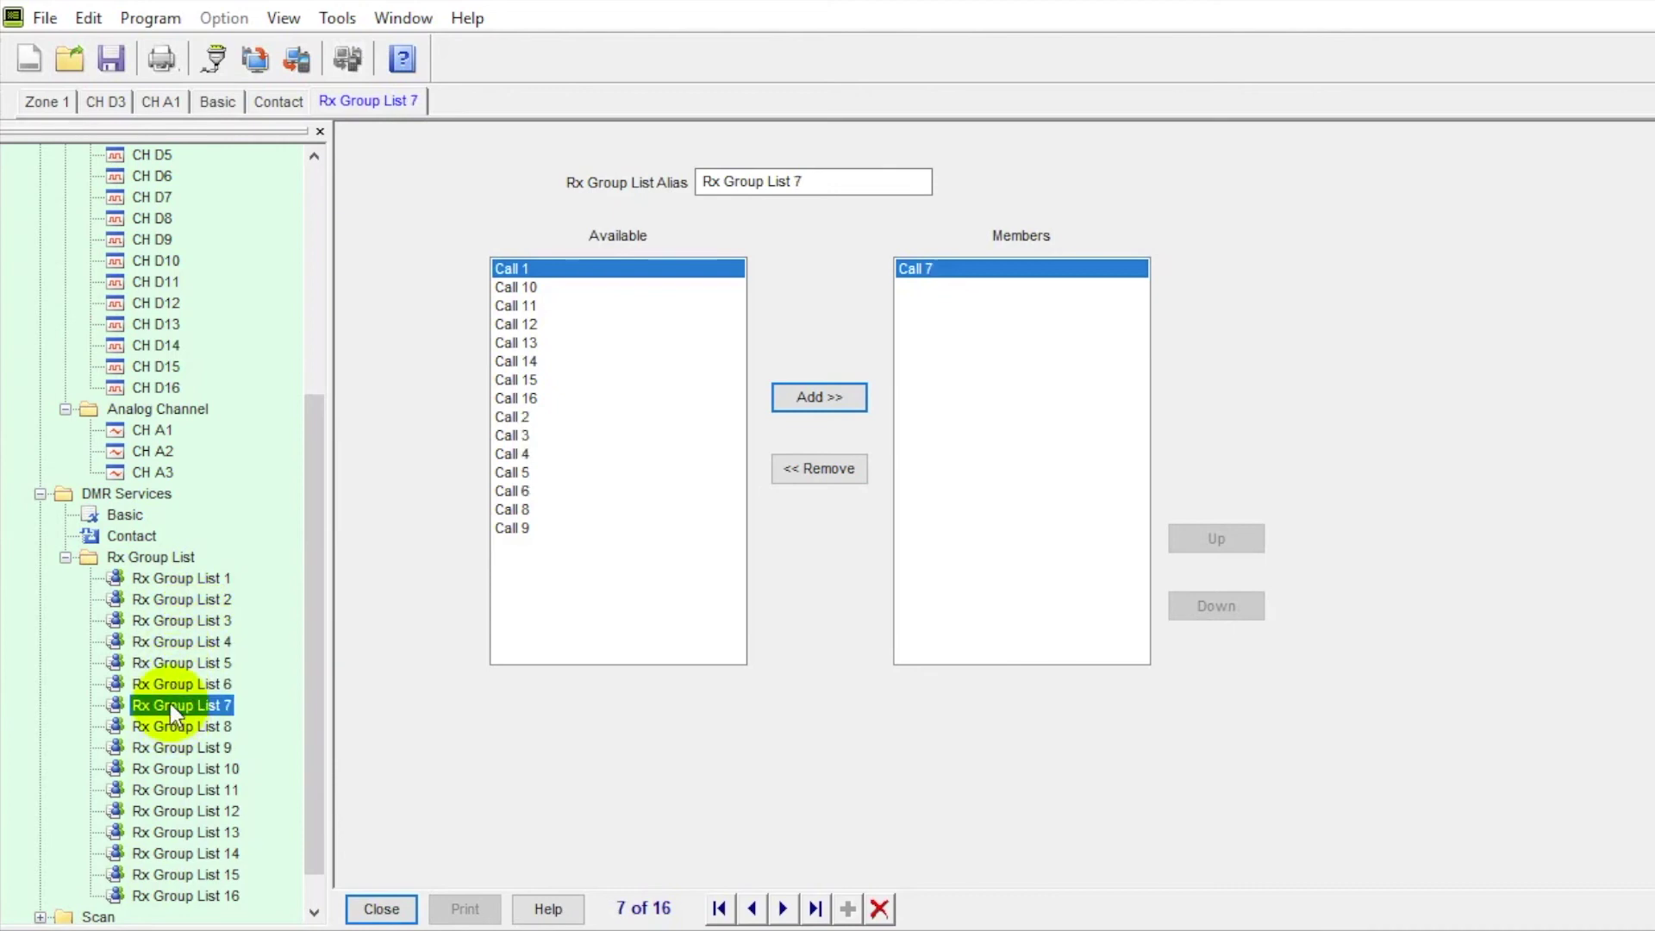
Open Scan List 1 and remove CH D1, CH D2 and CH D3 from its members.
left_click_drag(314, 768, 304, 823)
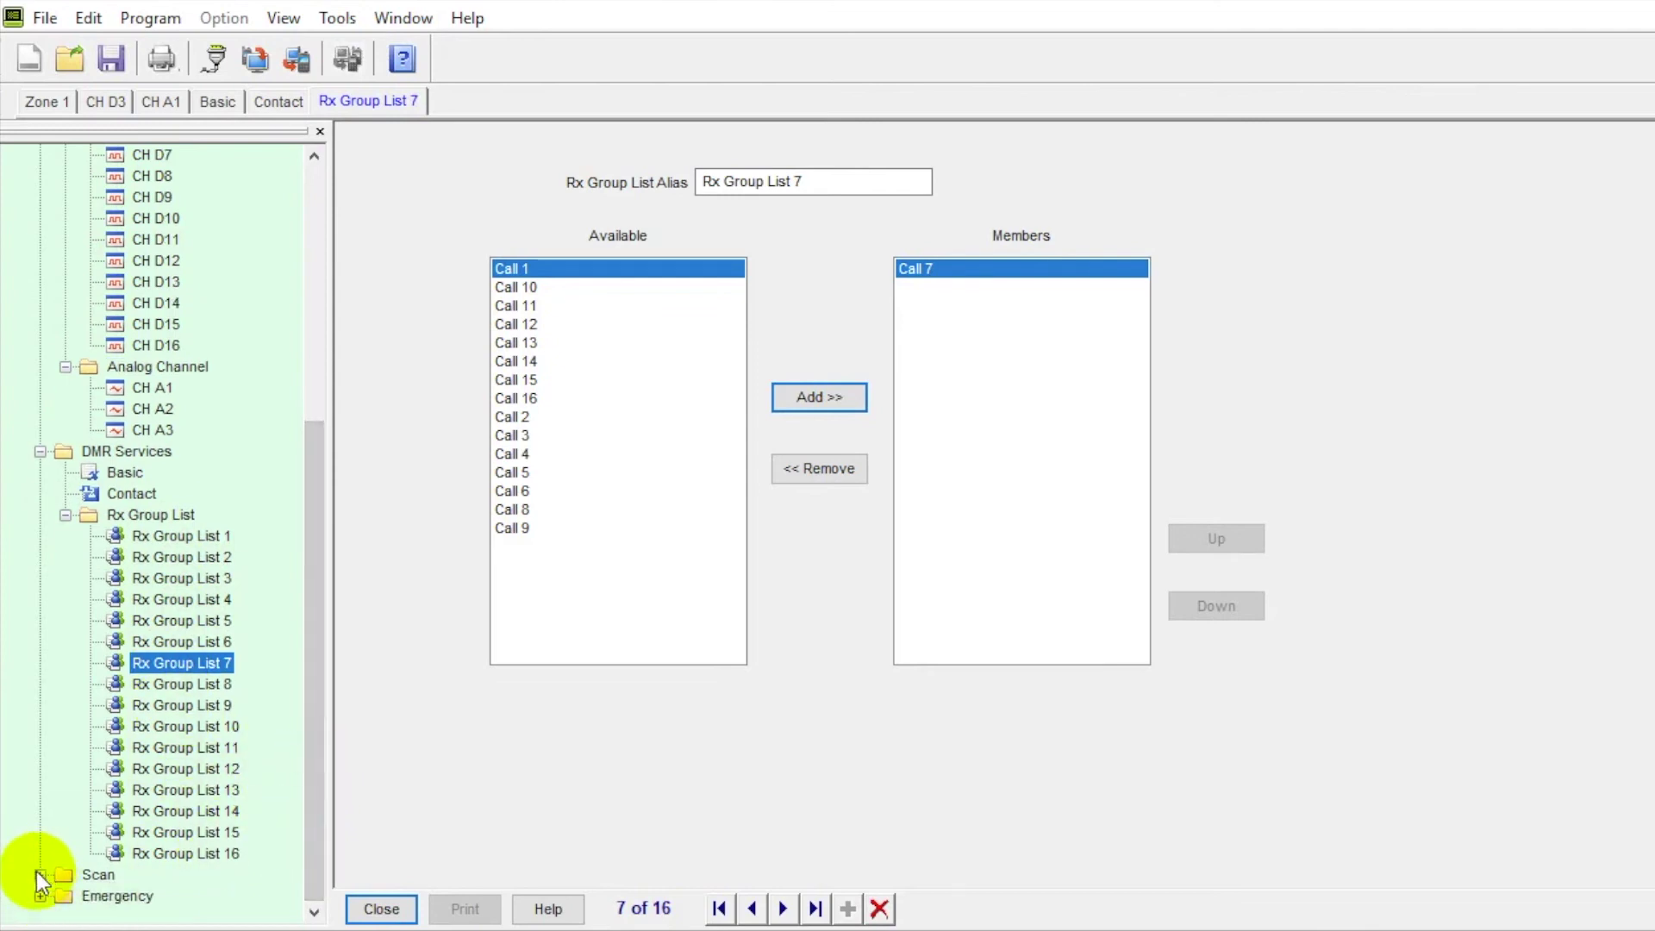
left_click(38, 874)
scroll(98, 850, "down", 1)
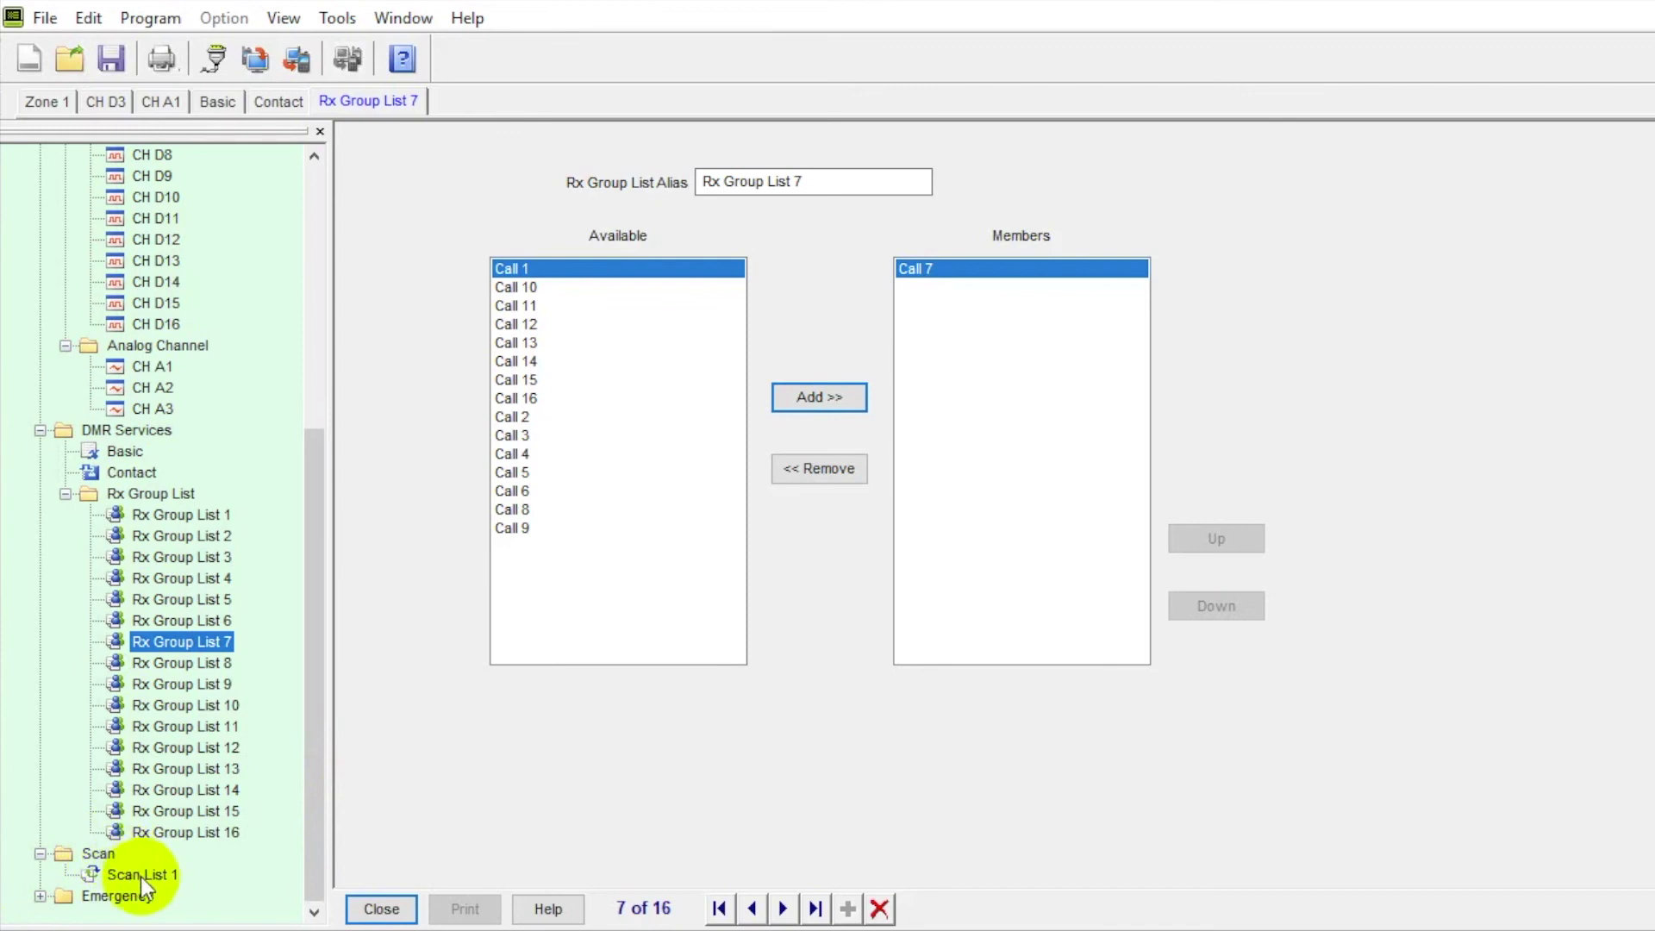
left_click(145, 876)
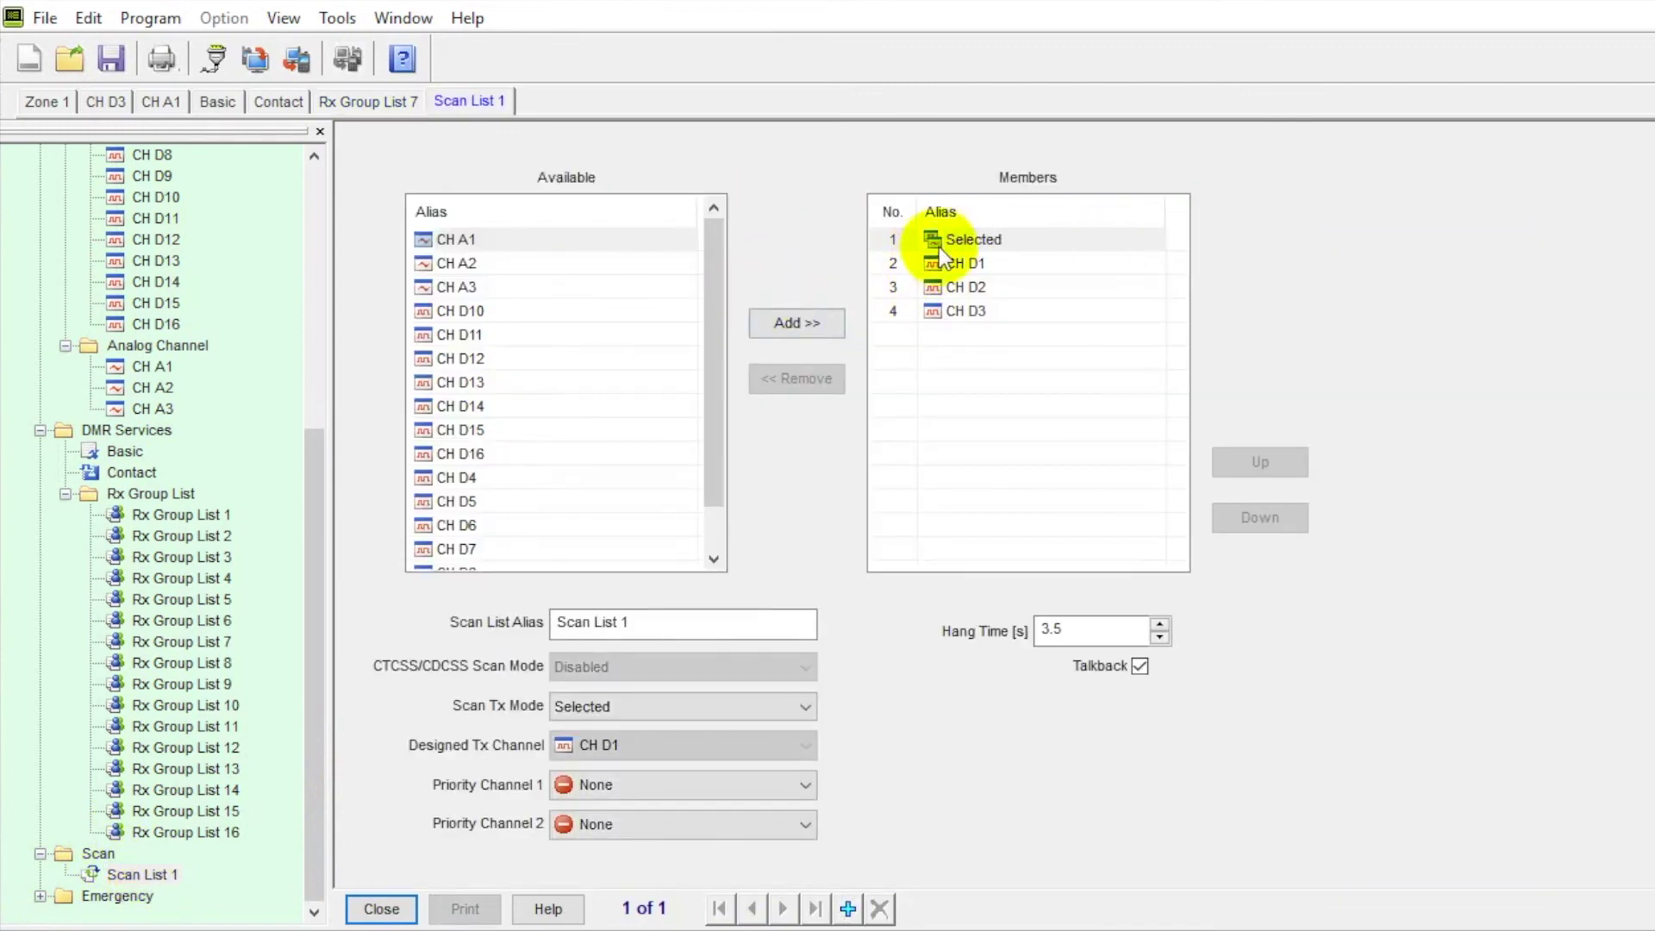
left_click(969, 240)
left_click(959, 264)
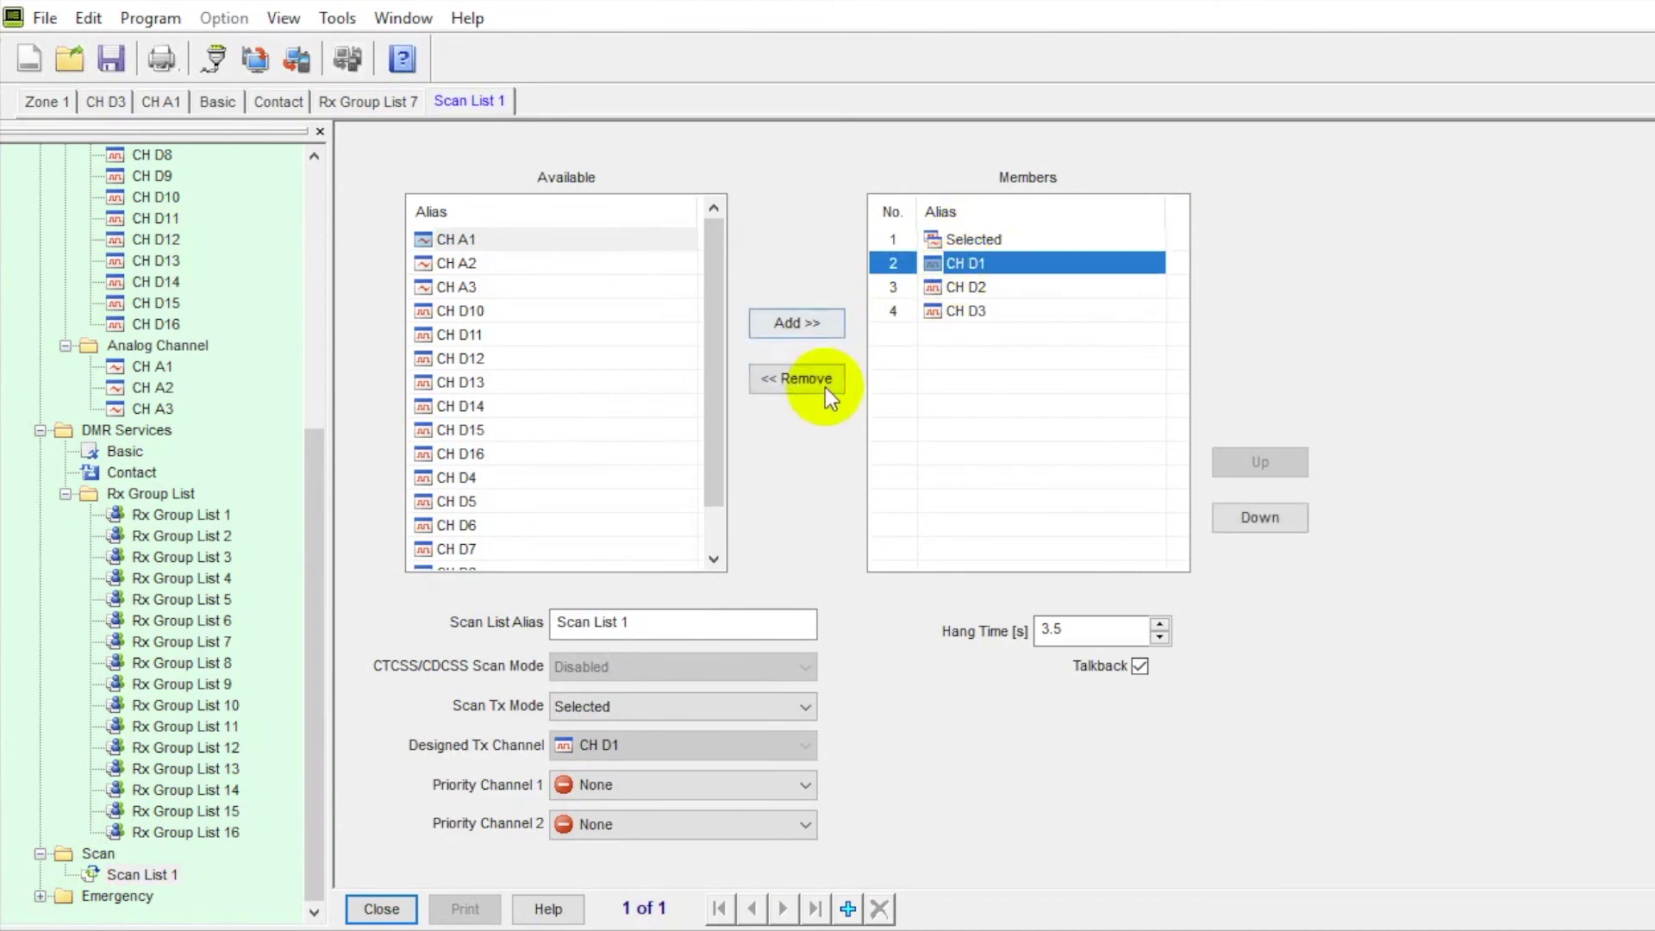
left_click(819, 387)
left_click(817, 386)
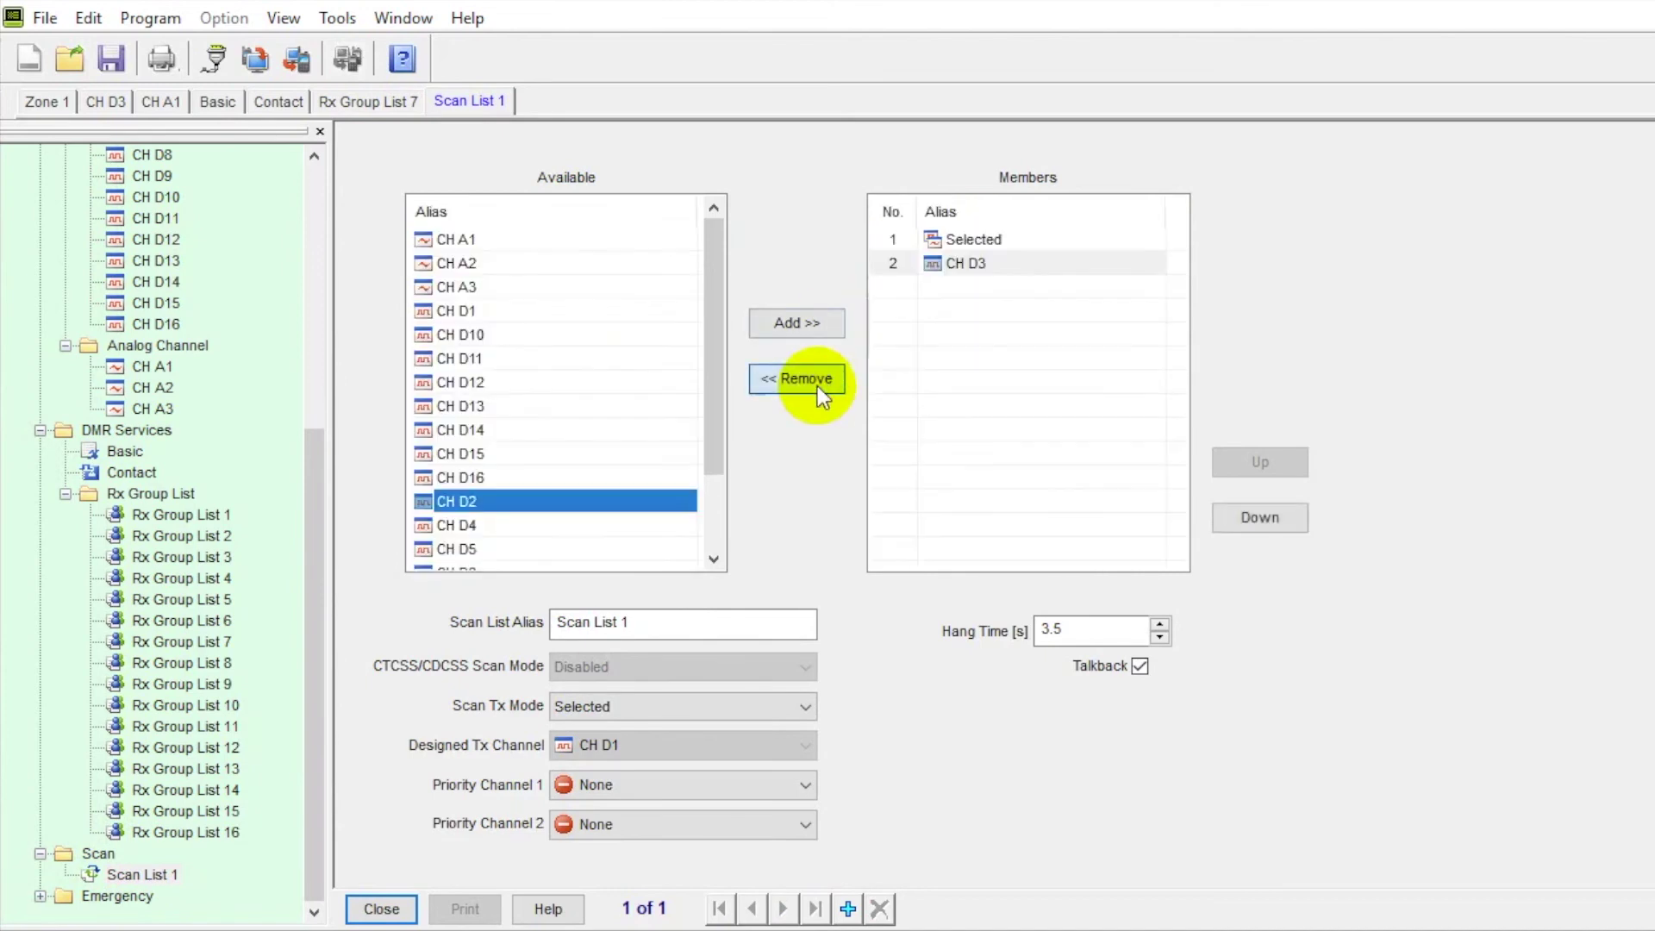
left_click(817, 387)
Add analog channels CH A1 and CH A2 to Scan List 1's members and view the Scan Tx Mode options.
left_click(518, 241)
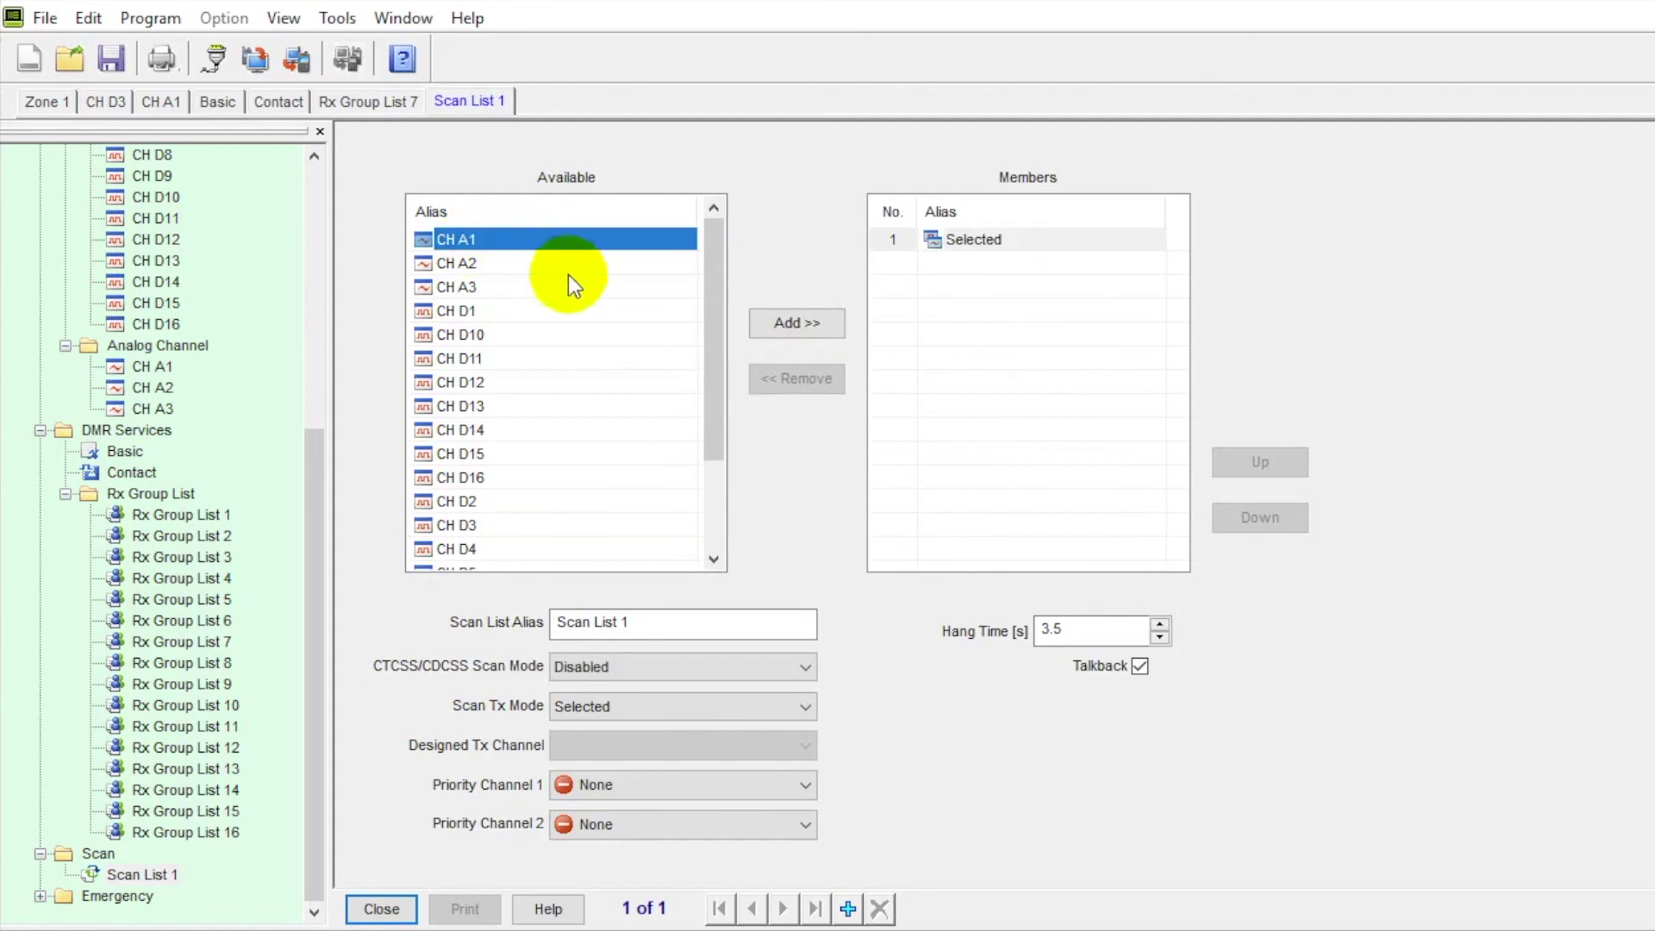
left_click(805, 324)
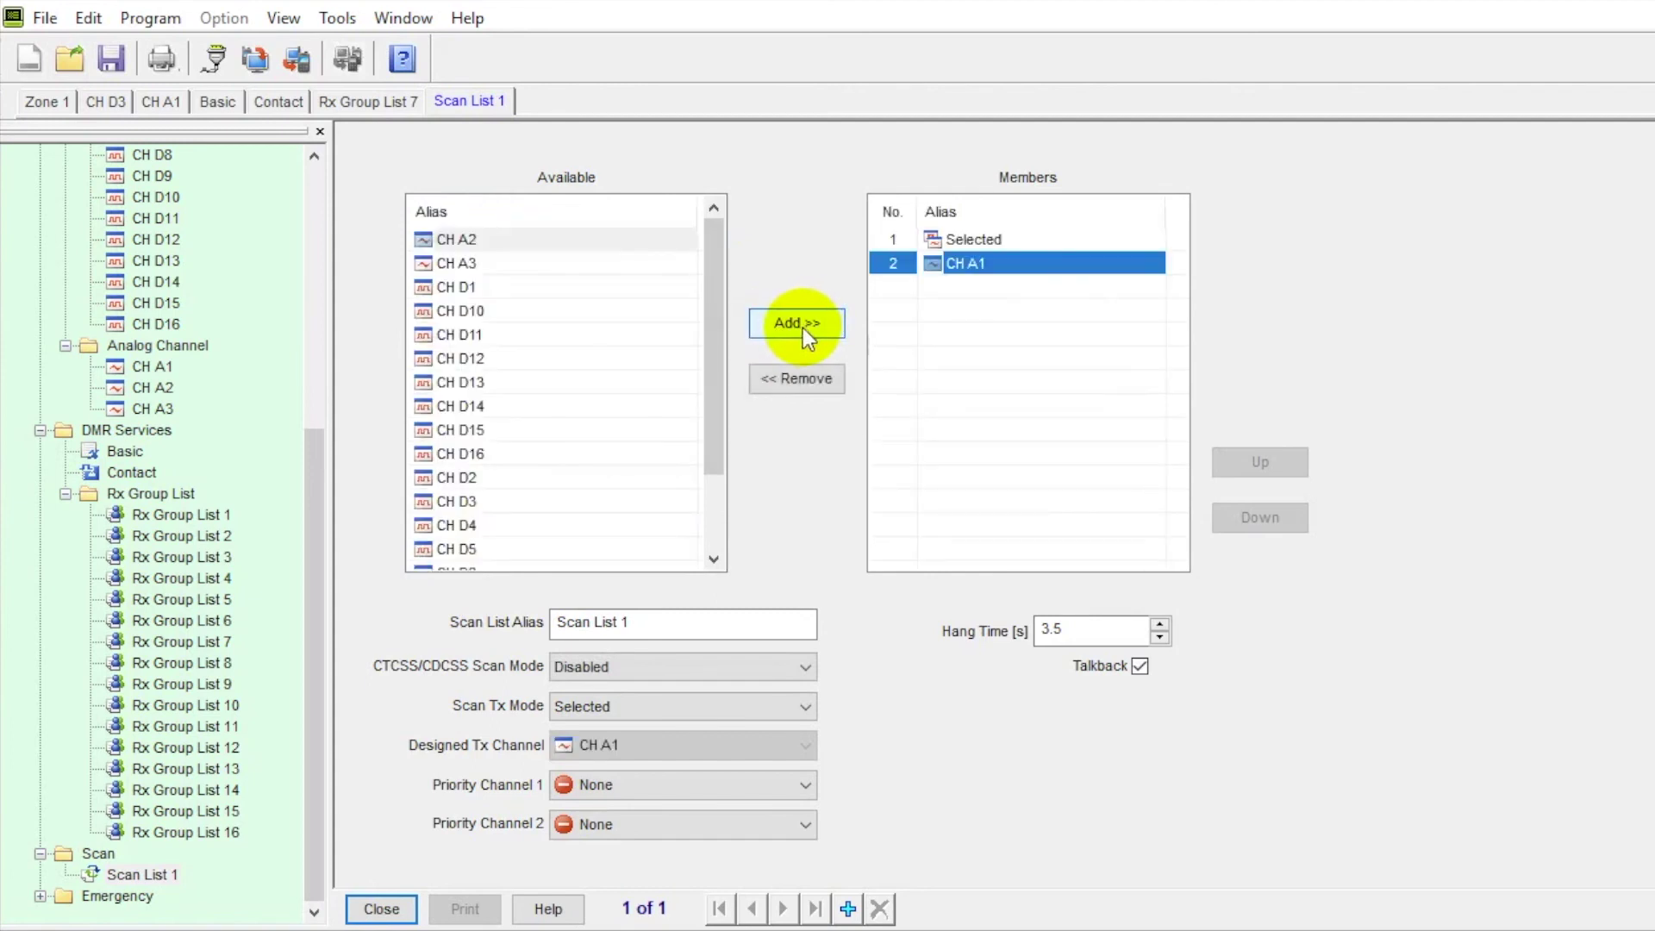
left_click(804, 323)
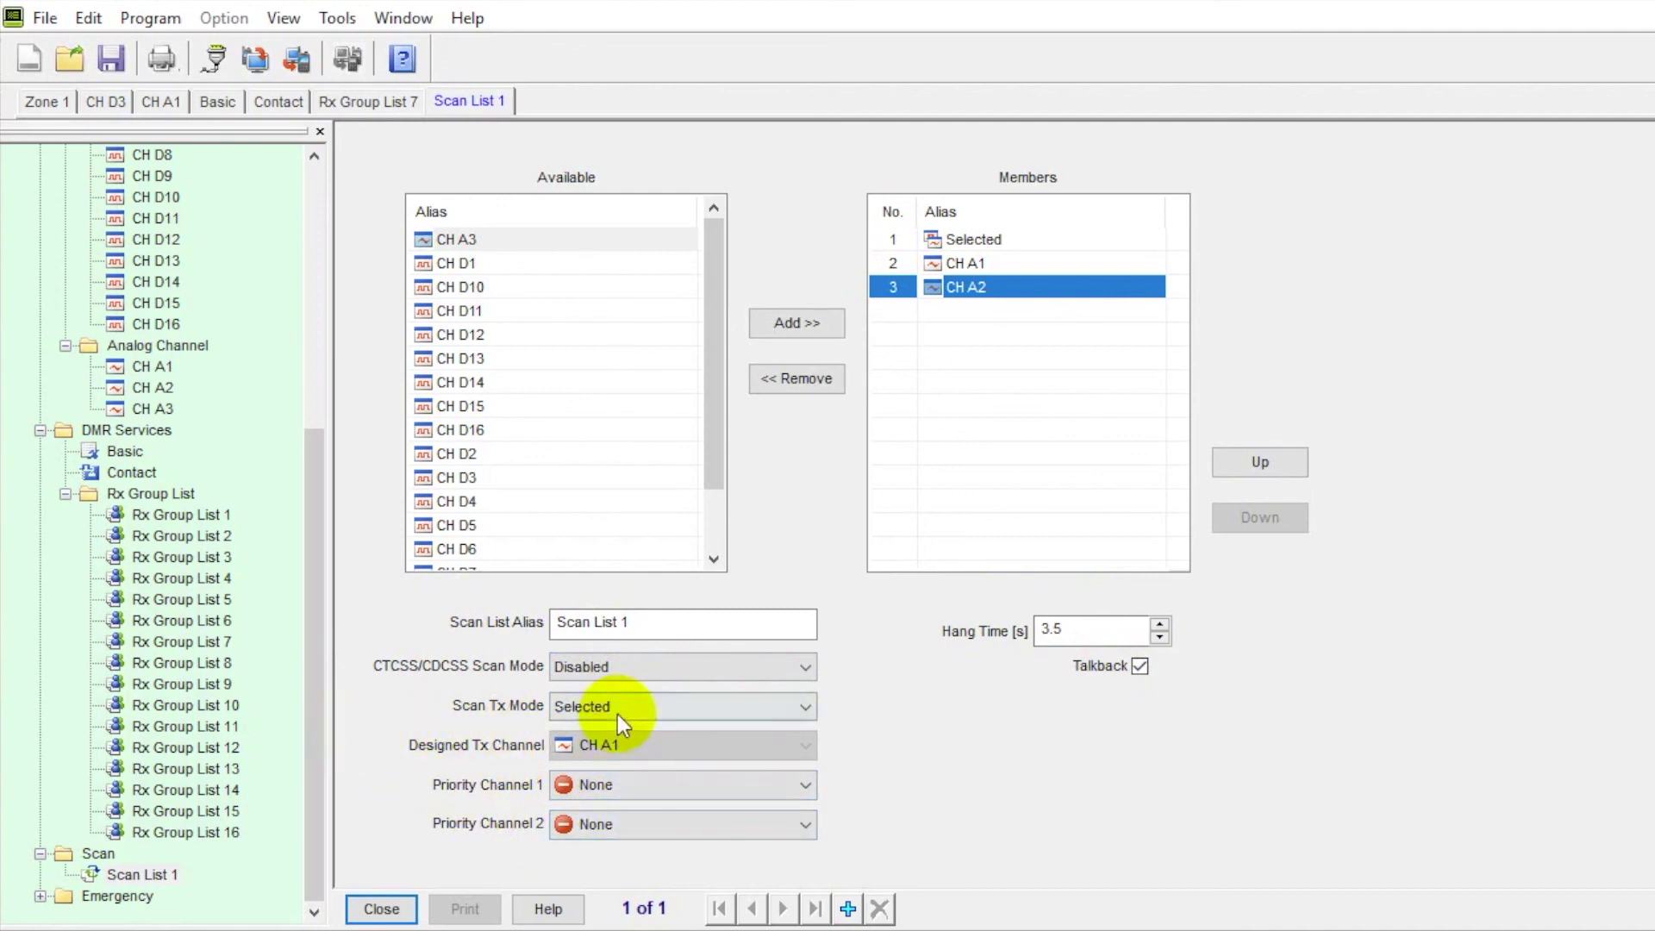
left_click(640, 704)
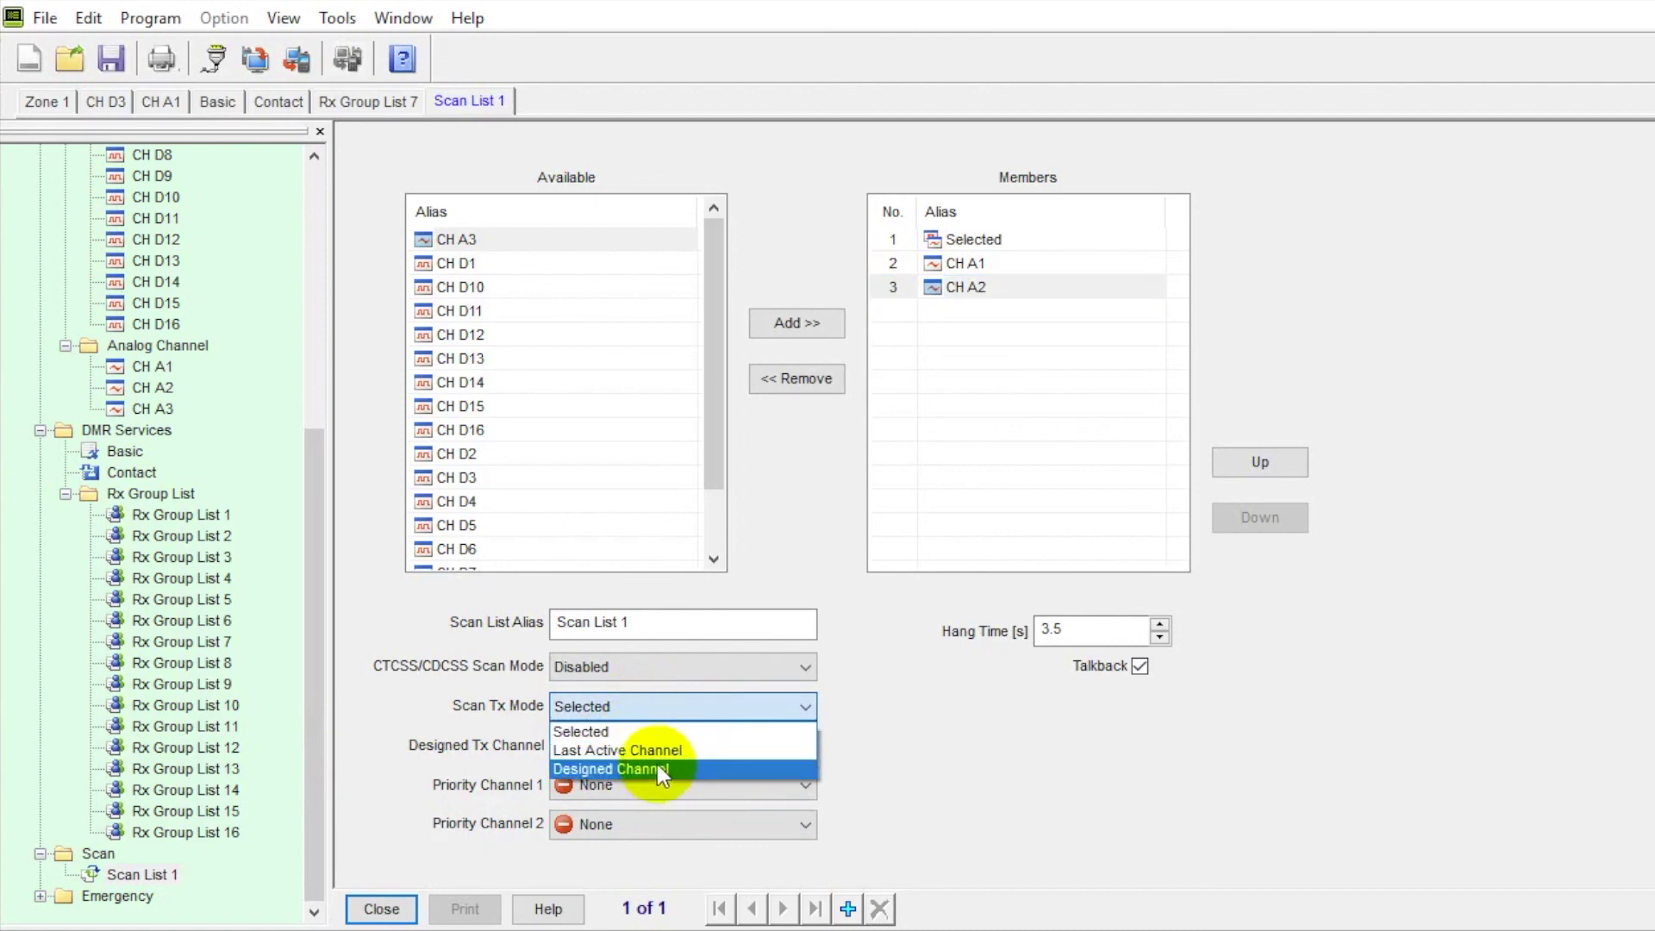
left_click(380, 687)
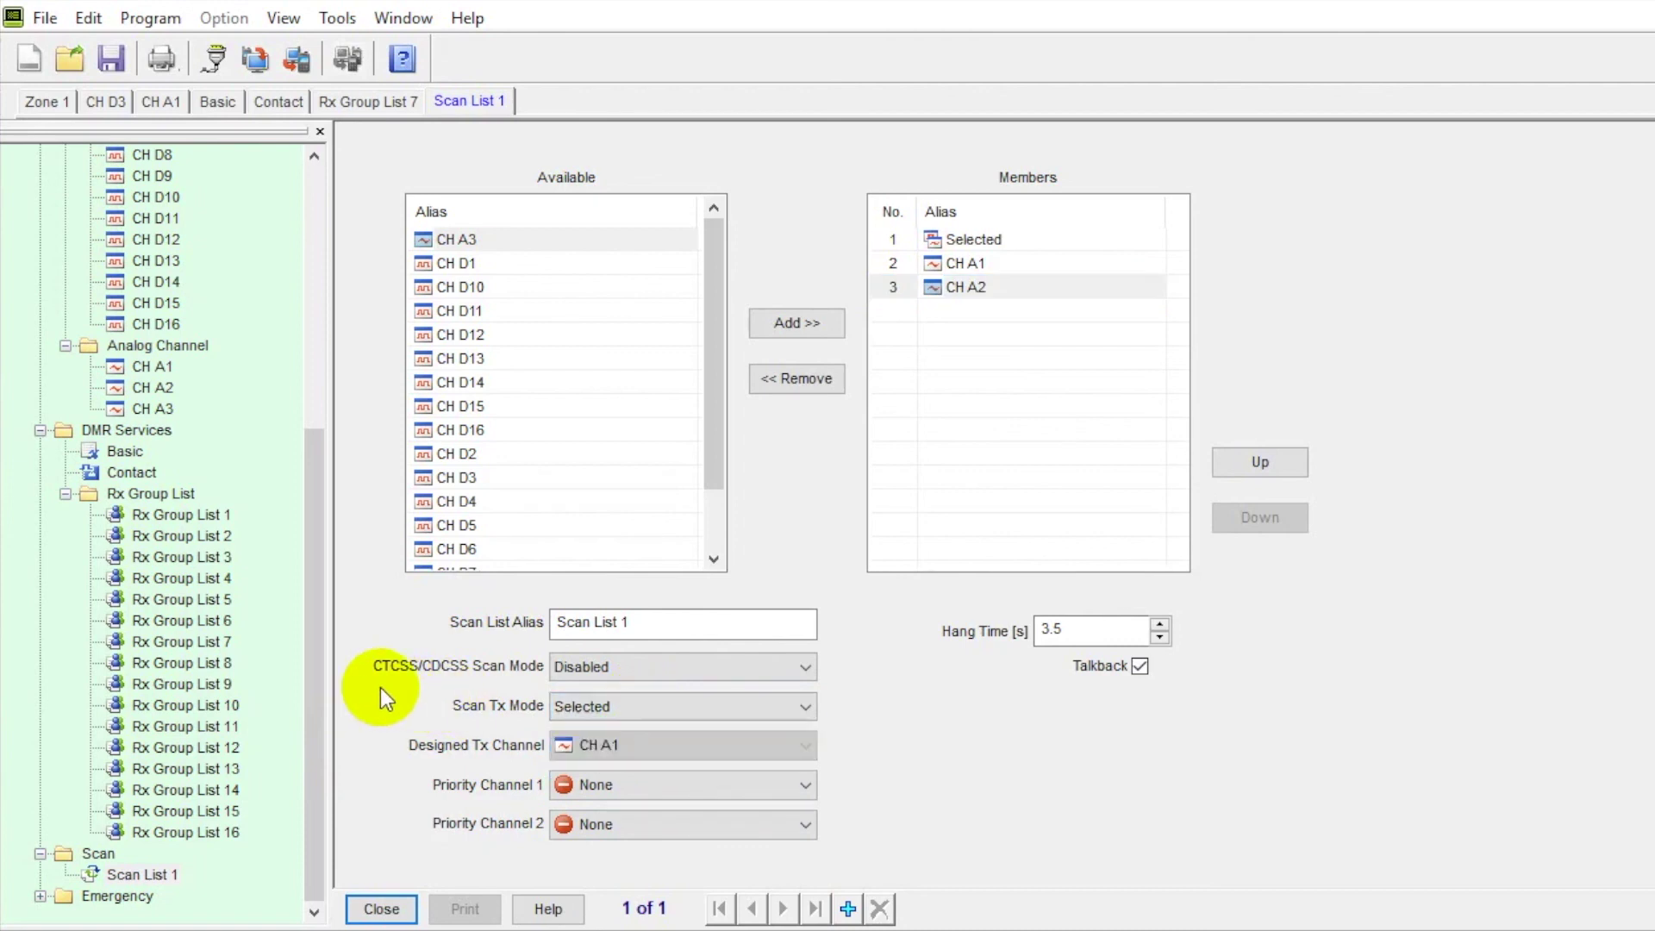
Close the Scan List 1, Rx Group List 7 and Contact pages.
left_click(386, 912)
left_click(388, 914)
left_click(388, 914)
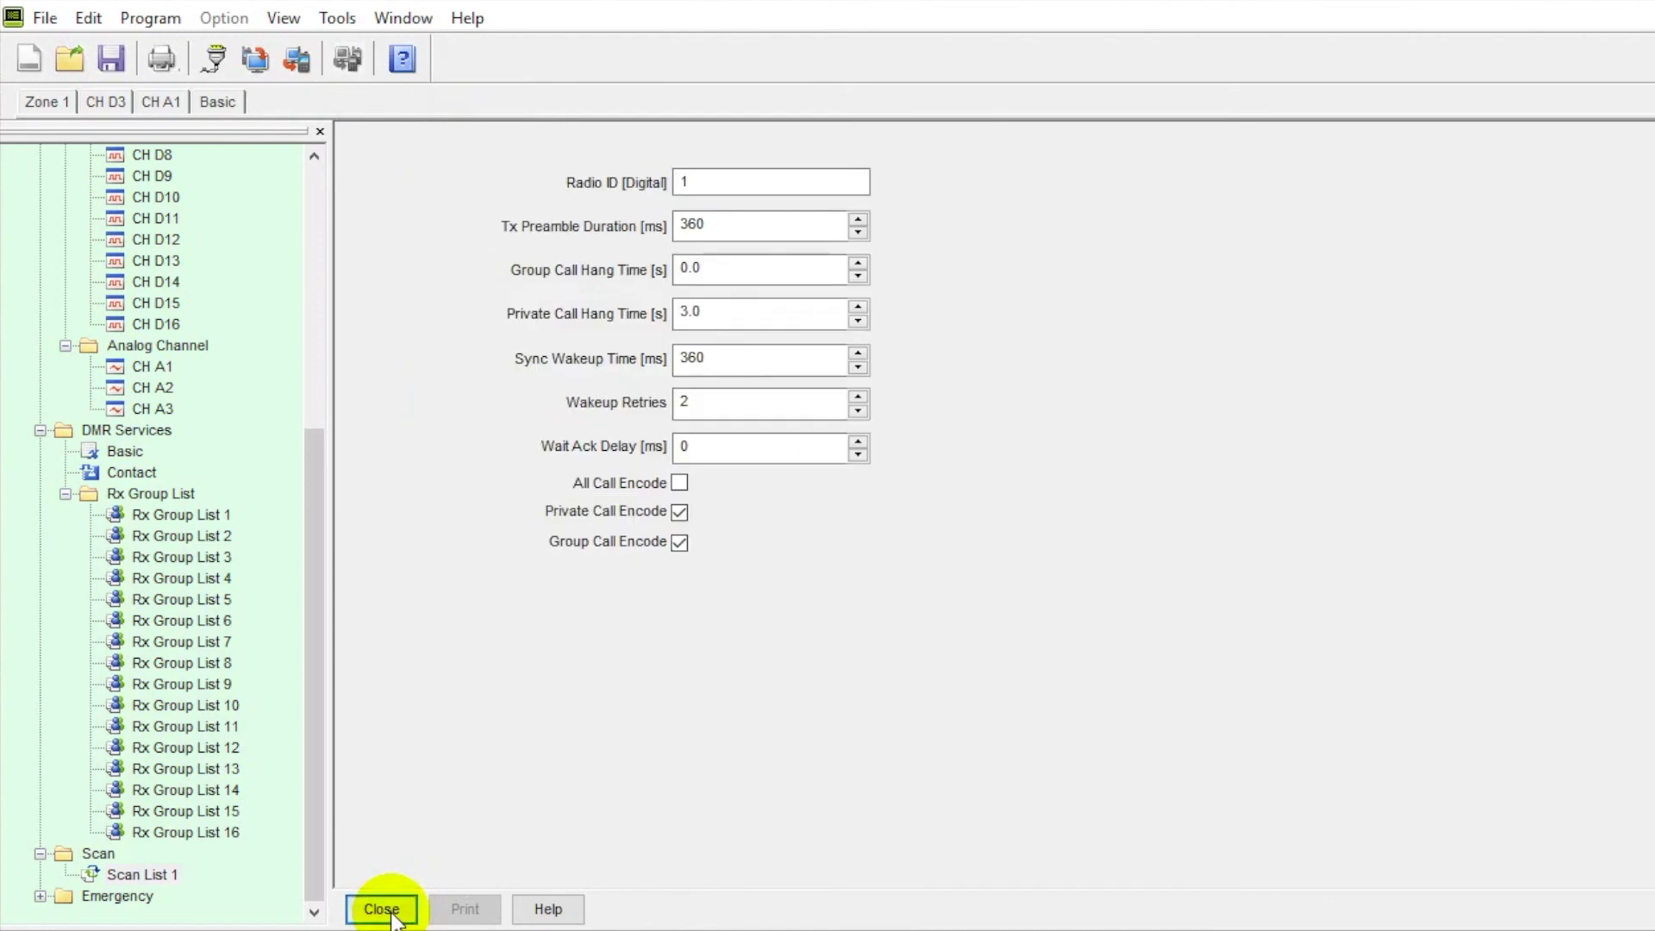
Close the remaining Basic, CH A1, CH D3 and Zone 1 pages.
left_click(388, 914)
left_click(388, 914)
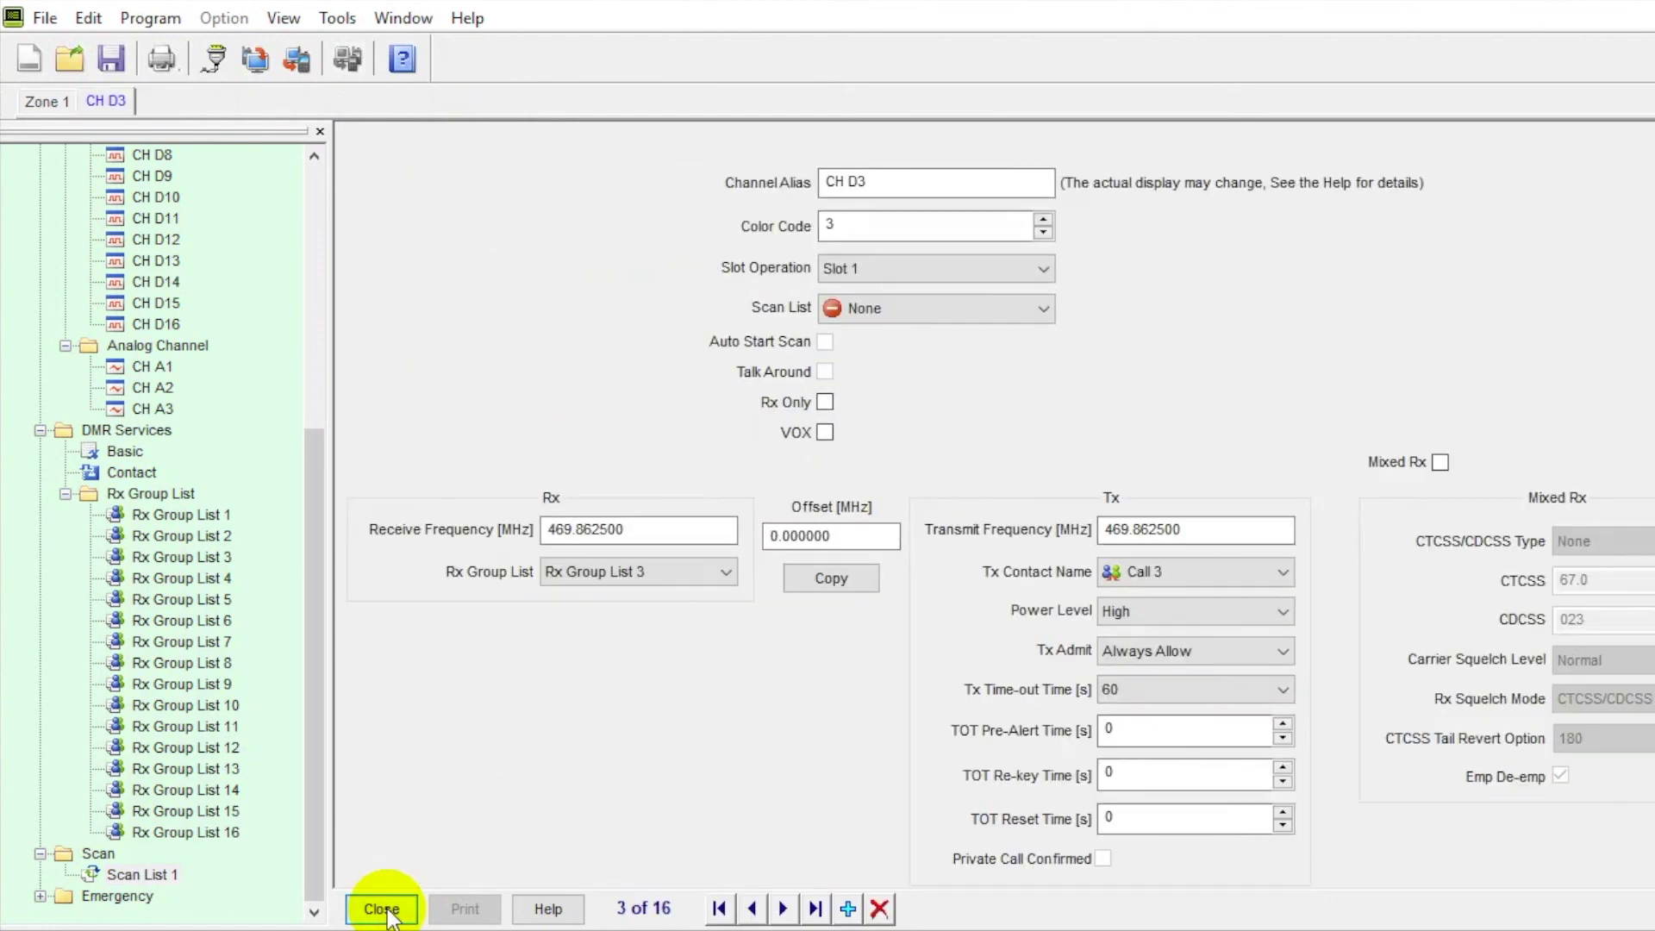
left_click(388, 914)
left_click(388, 913)
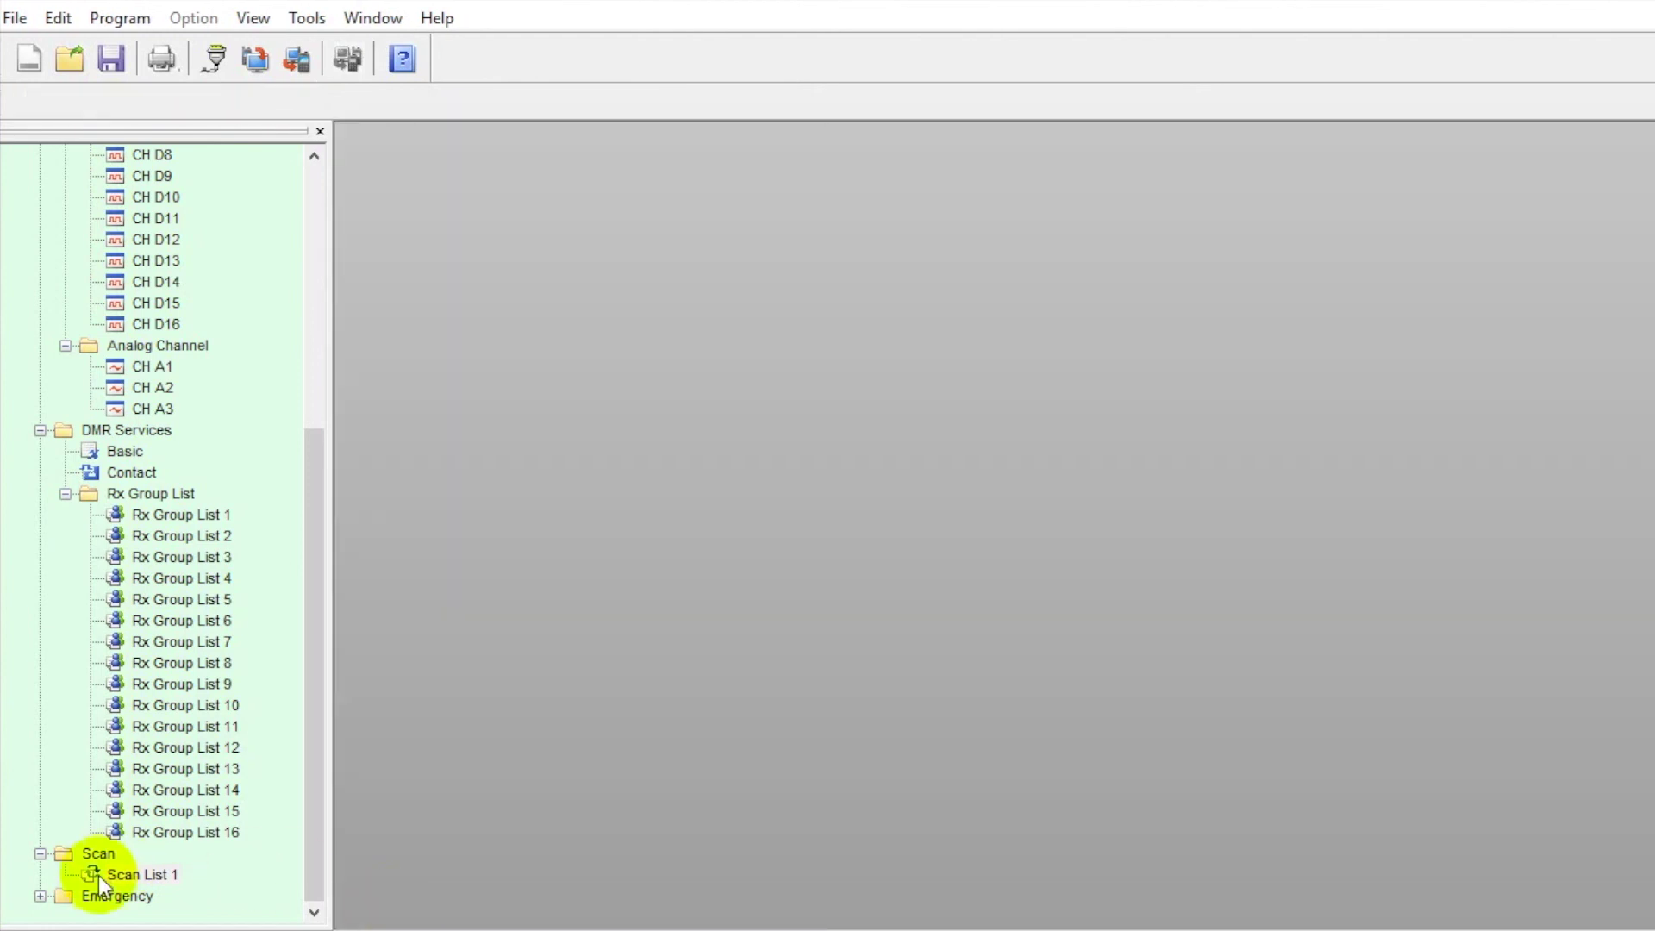
Open DigitalSys 1 under Emergency and view the available Emergency Type options without changing the selection.
left_click(40, 896)
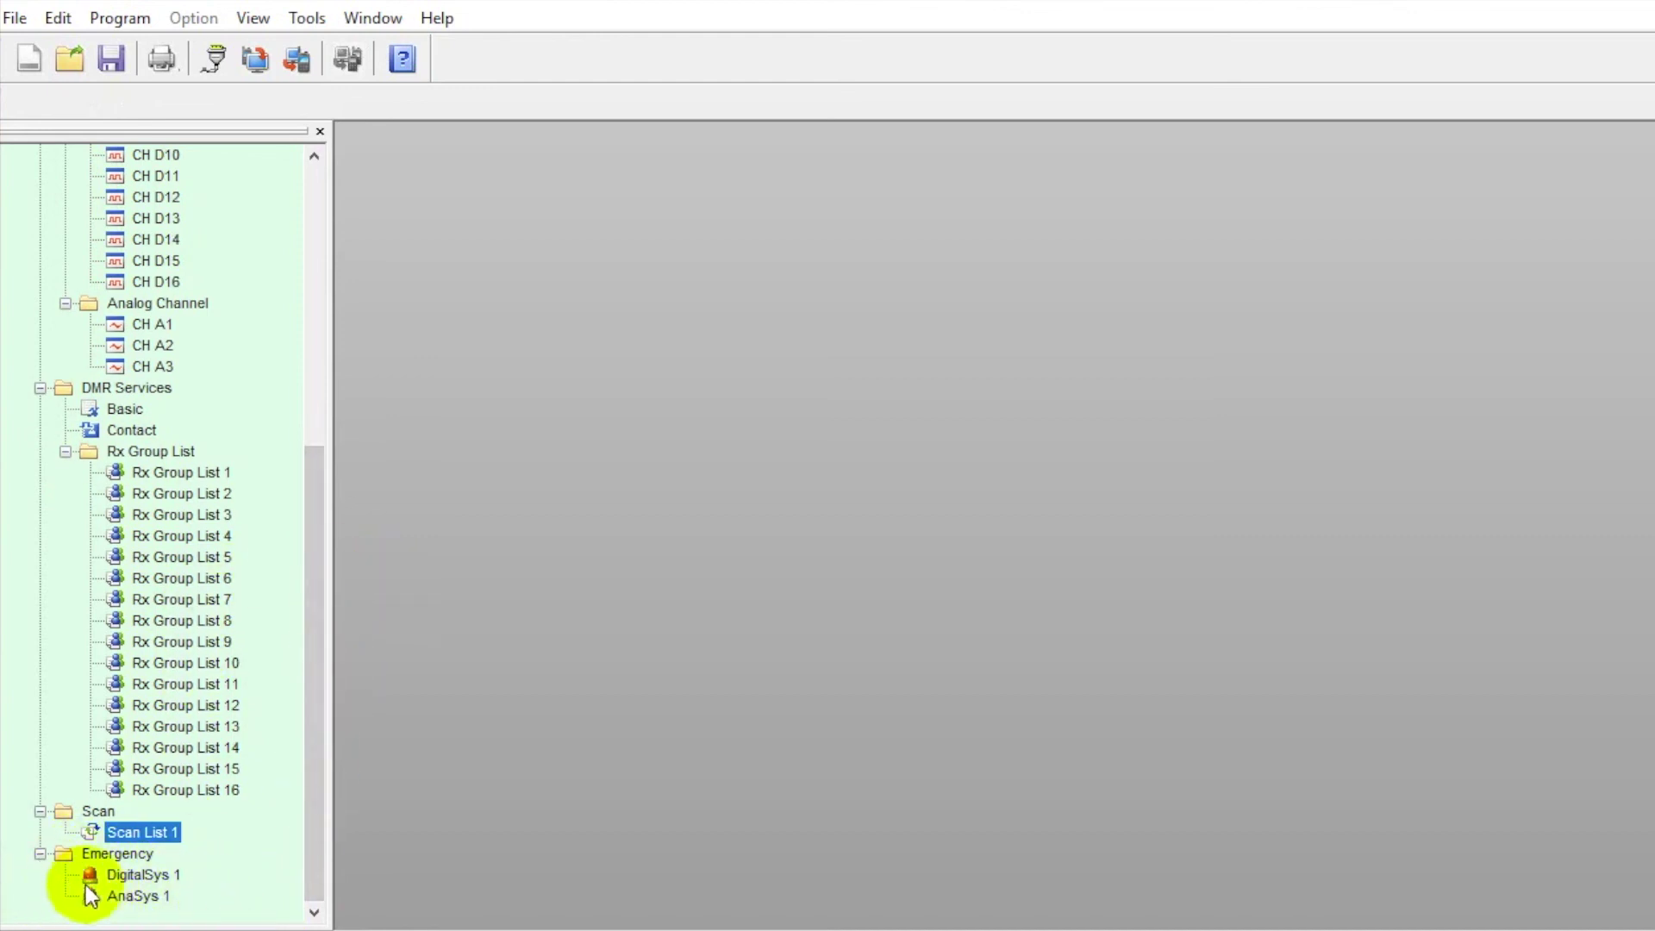
double_click(163, 873)
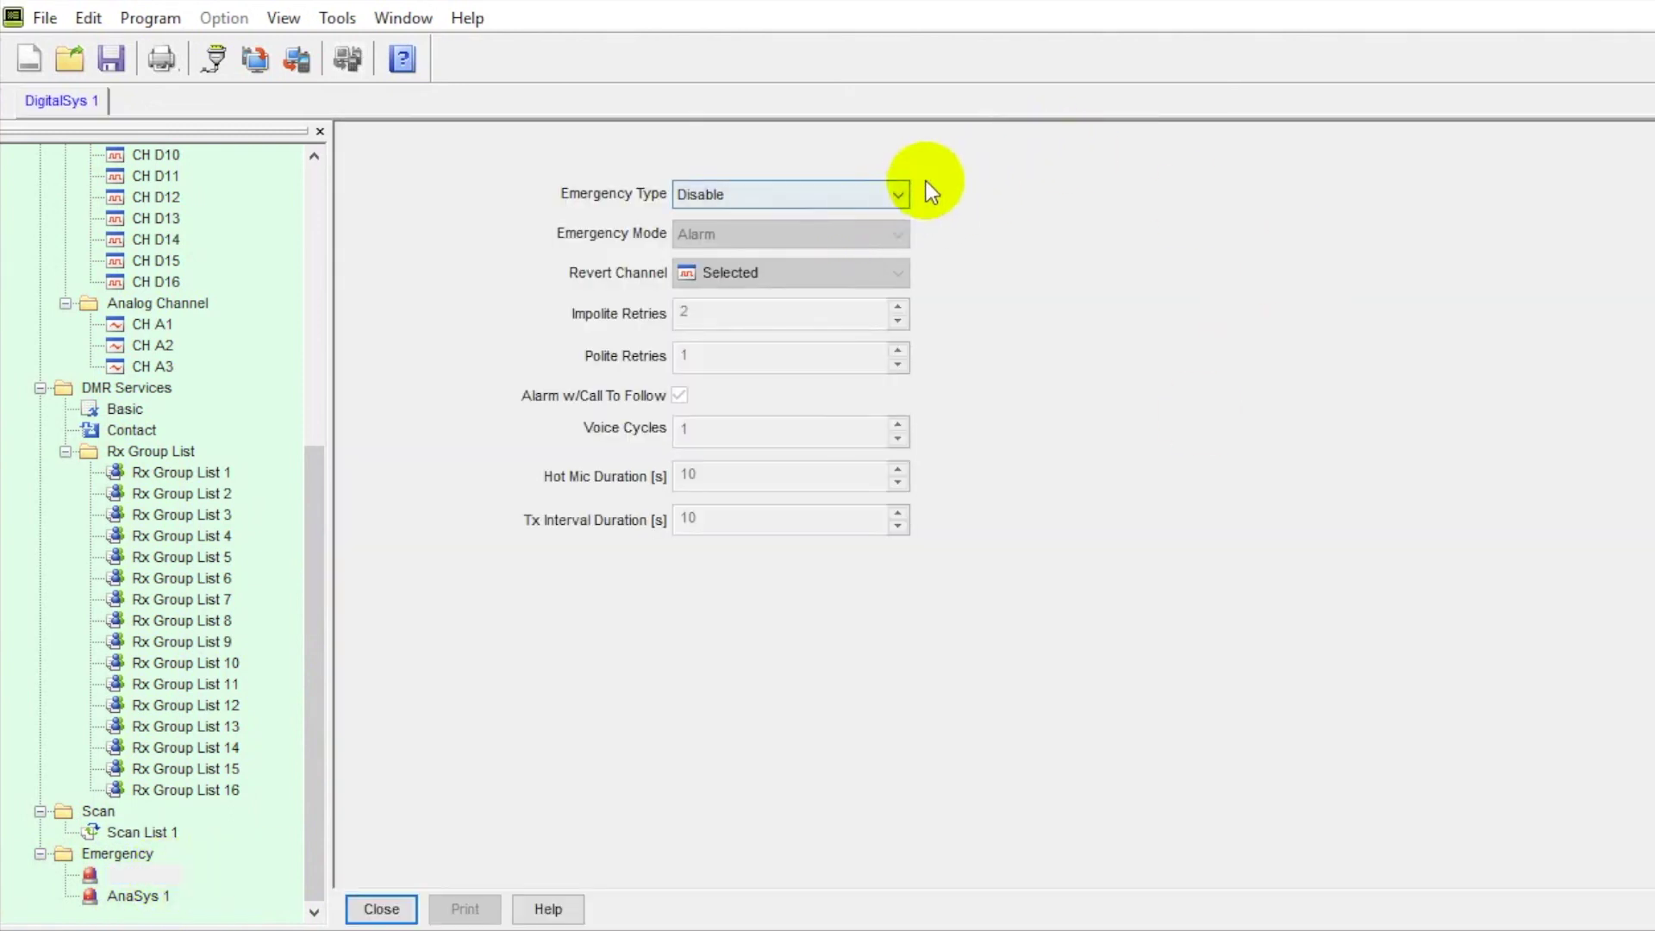
left_click(881, 198)
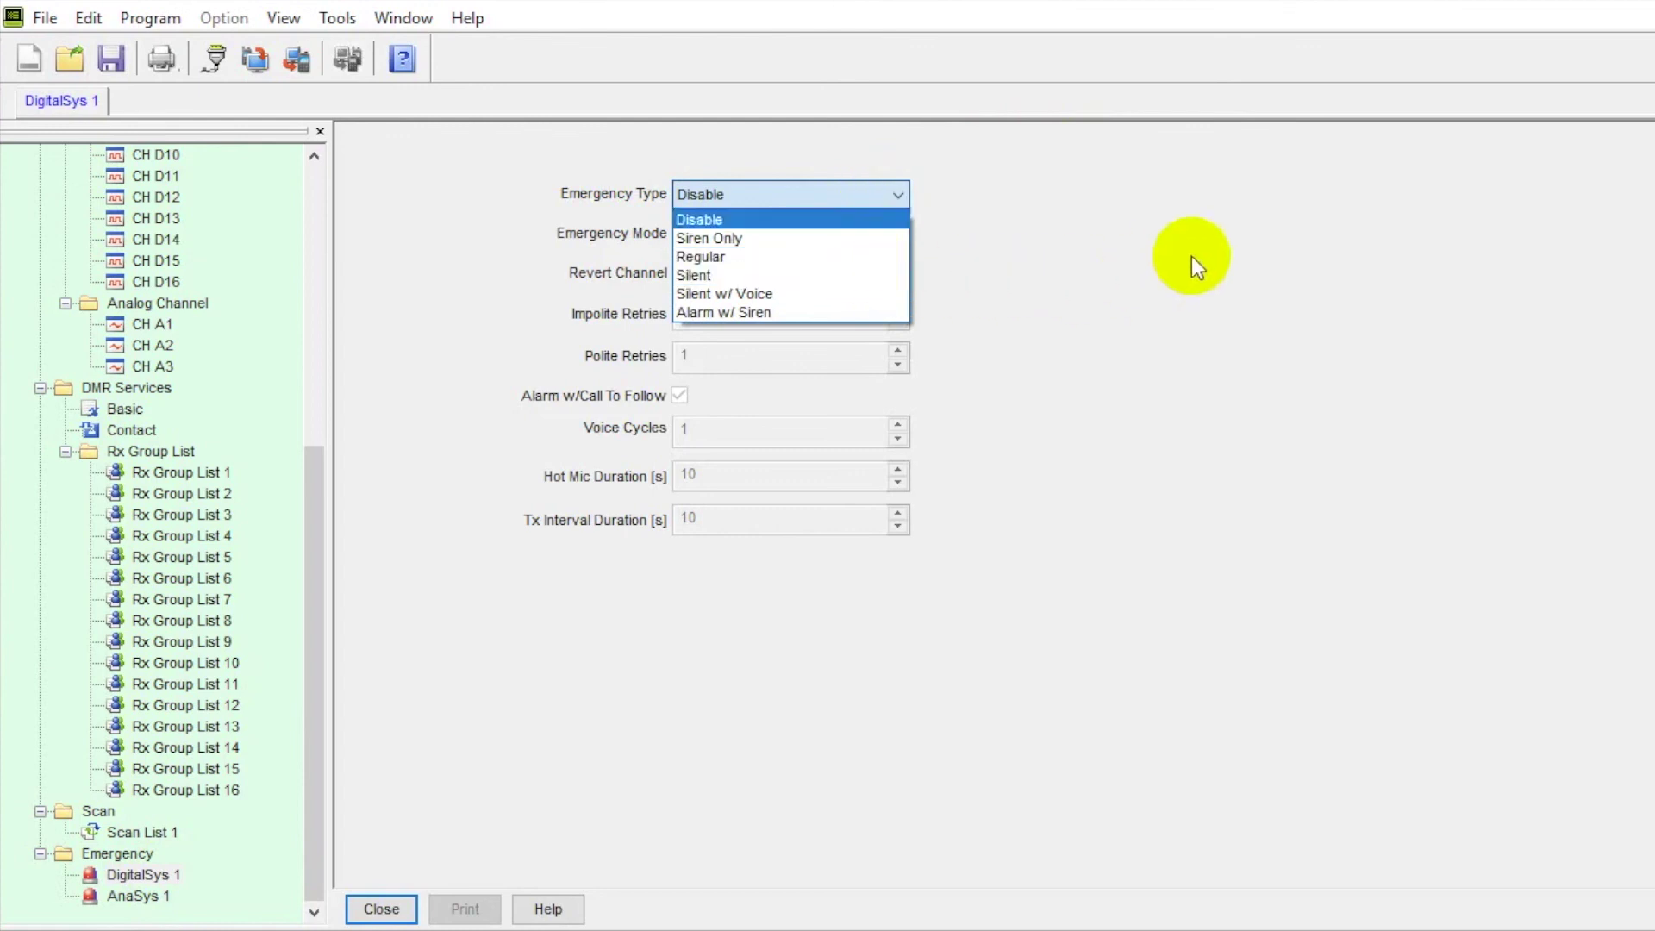
left_click(1191, 256)
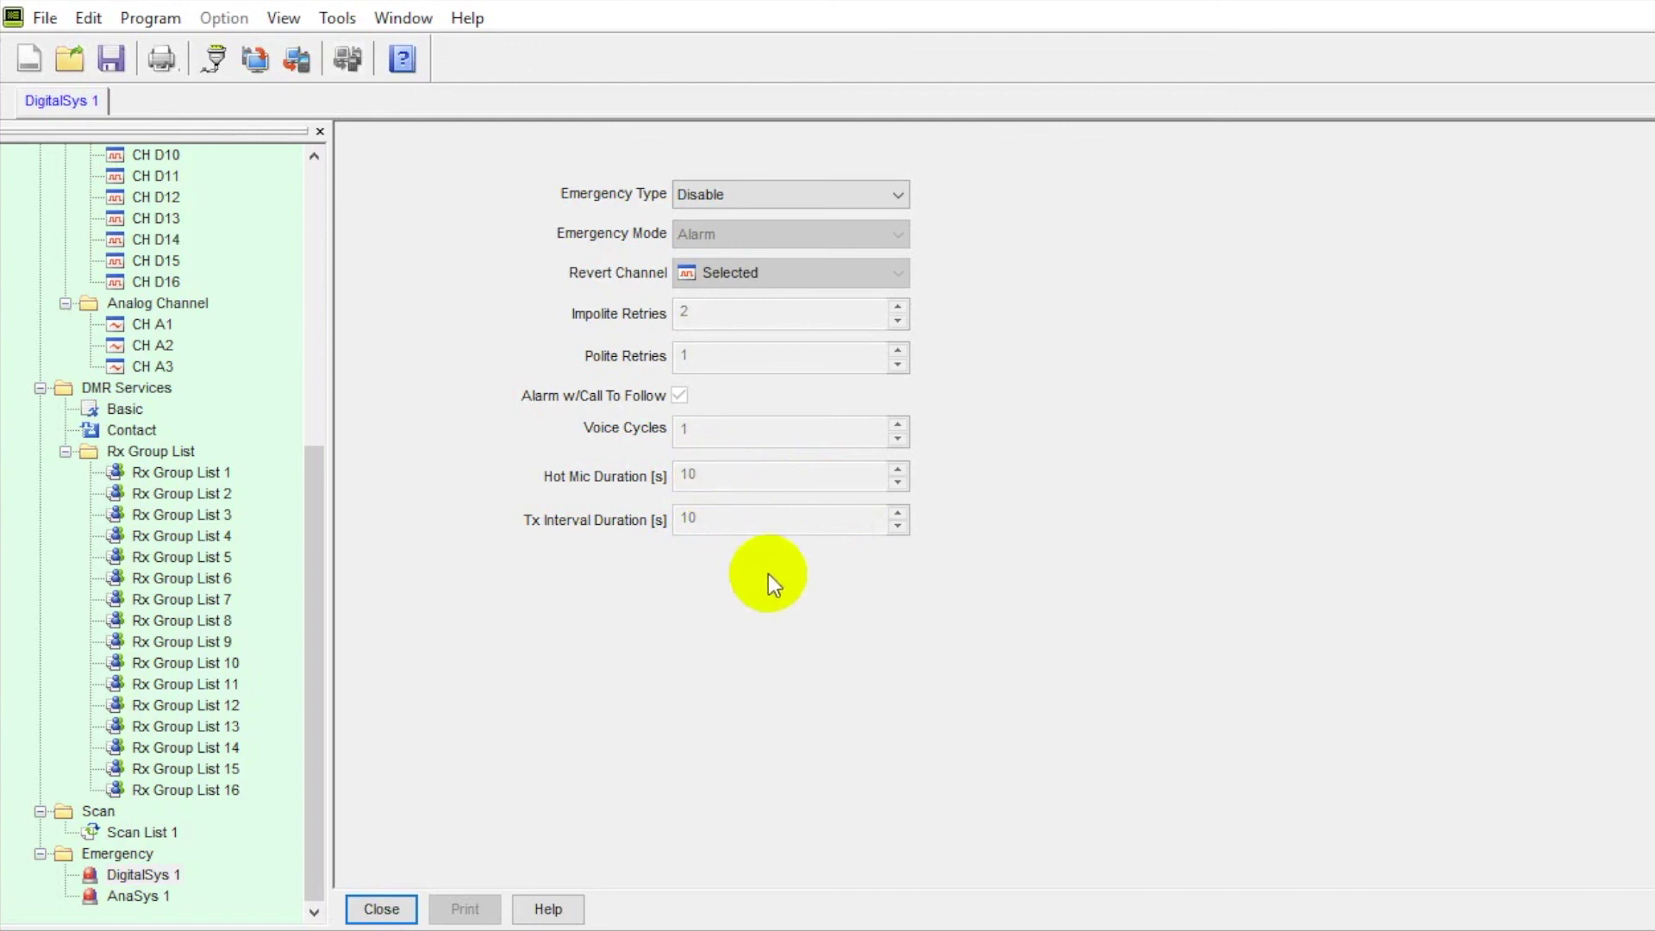
Open AnaSys 1 under Emergency to review the analog emergency settings, and return to the start of the radio's settings tree.
left_click(160, 899)
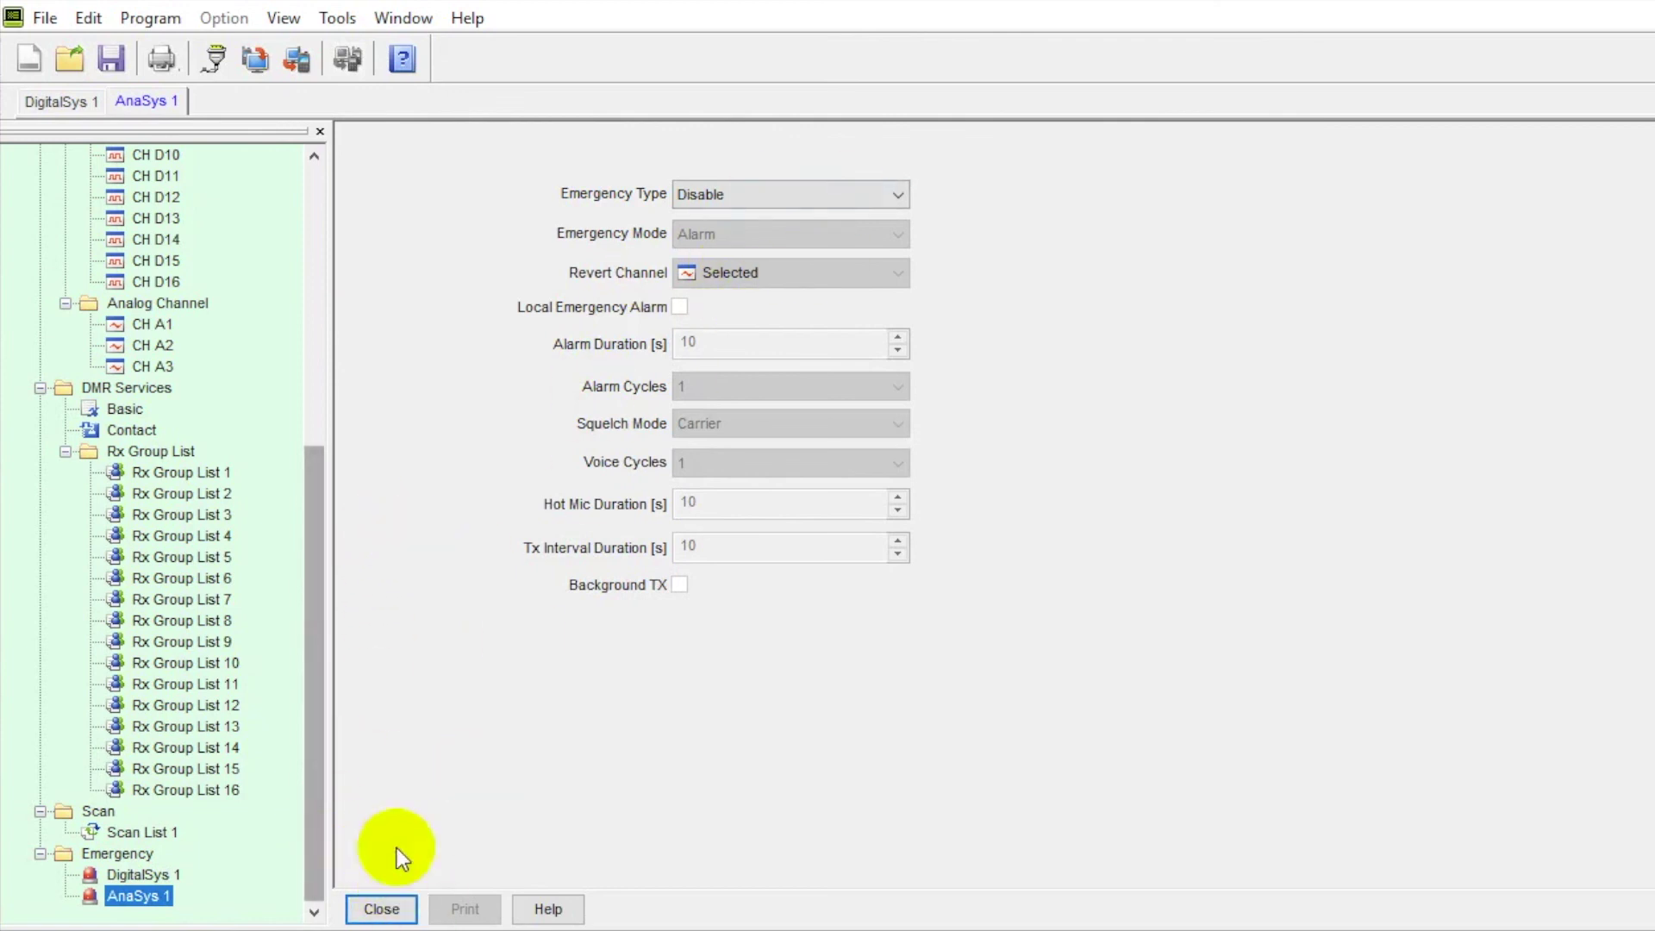
left_click_drag(312, 571, 400, 64)
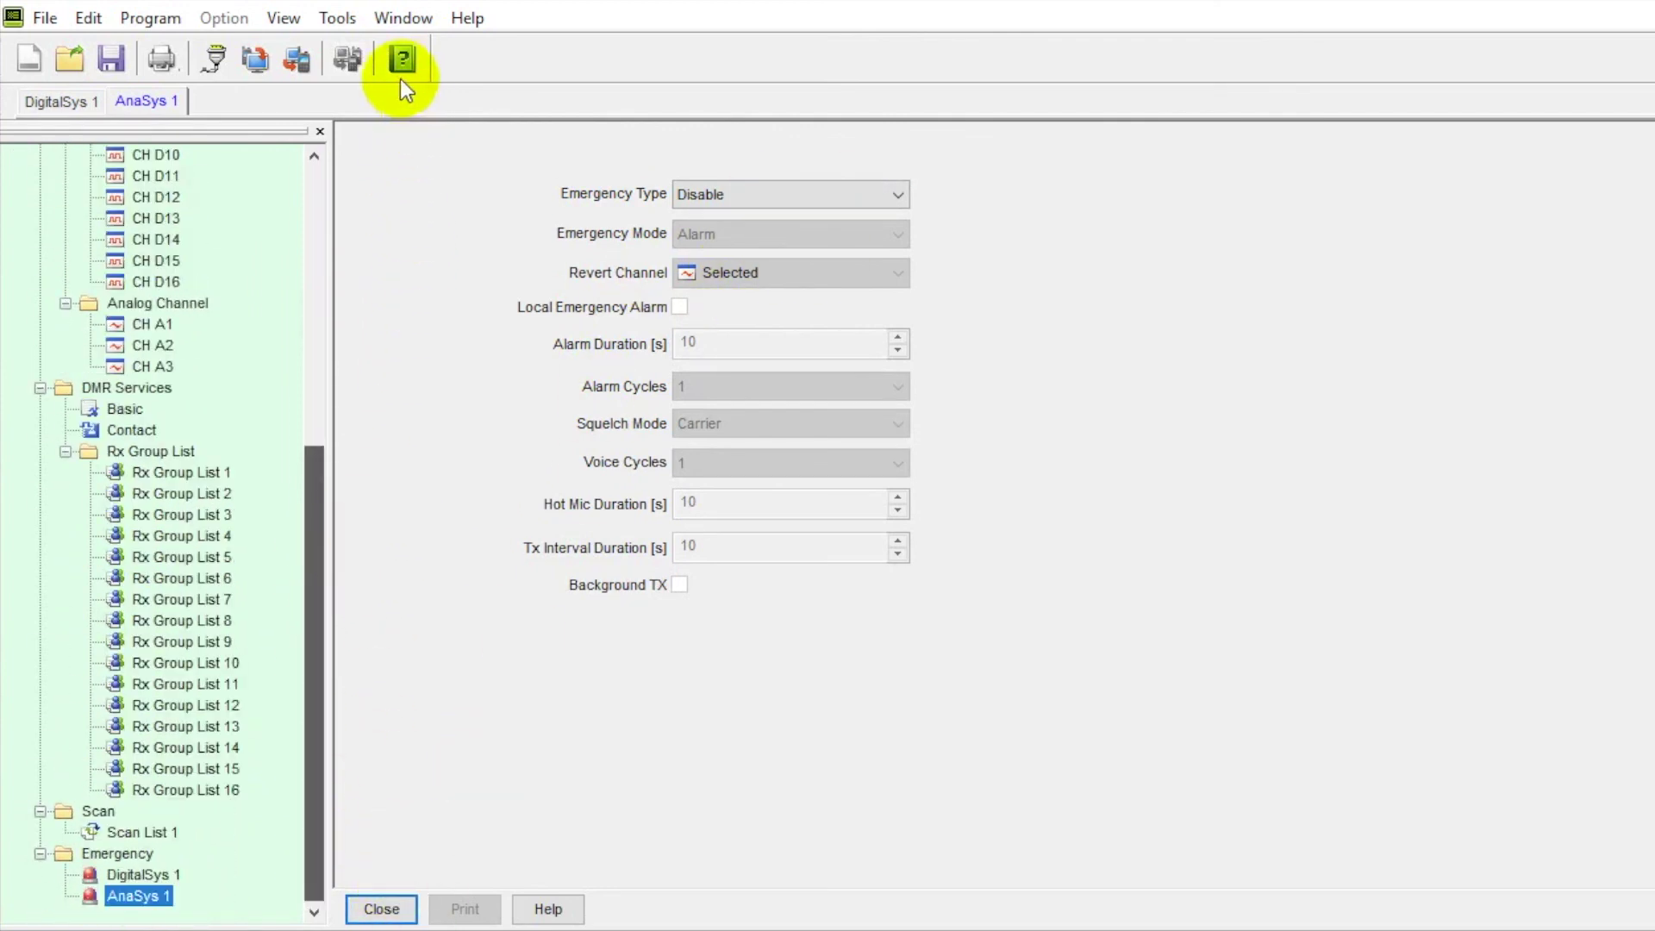
left_click_drag(318, 619, 323, 271)
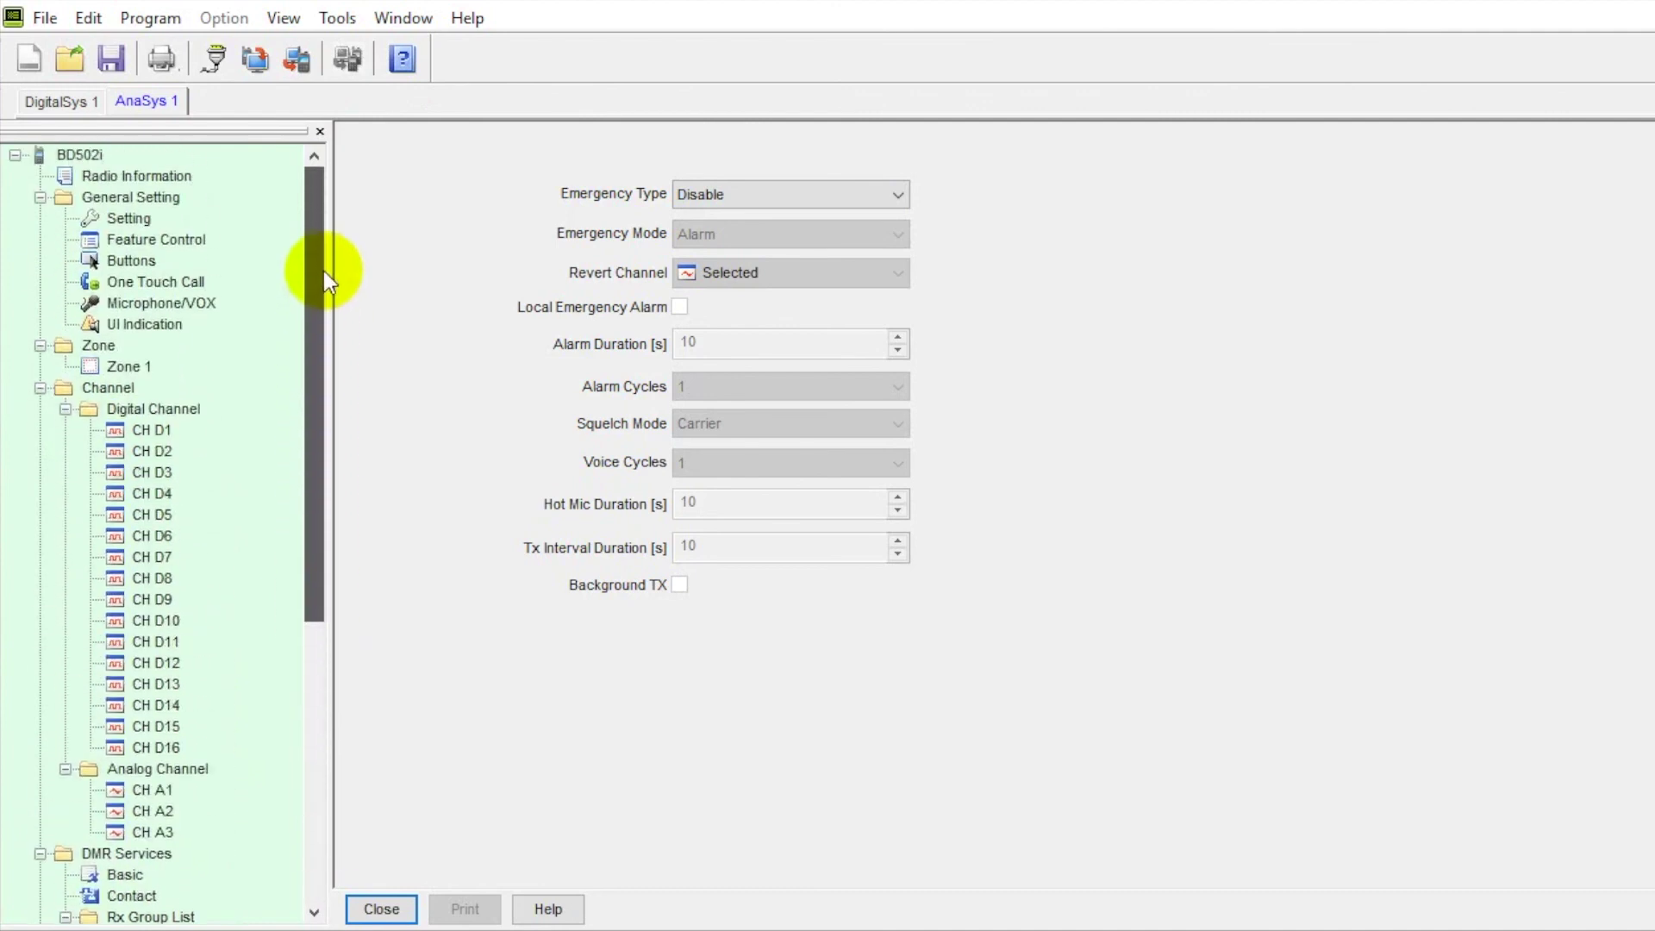